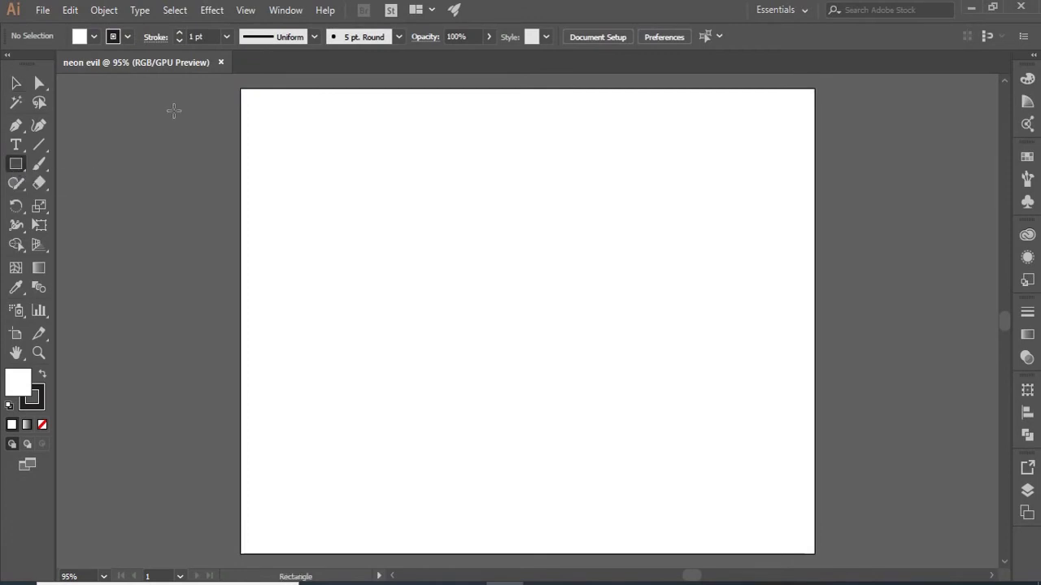
Step: Draw a 792 x 612 pt rectangle covering the whole artboard, with a black fill and no stroke
mouse_move(242, 88)
mouse_down()
mouse_move(832, 488)
mouse_move(814, 439)
mouse_up()
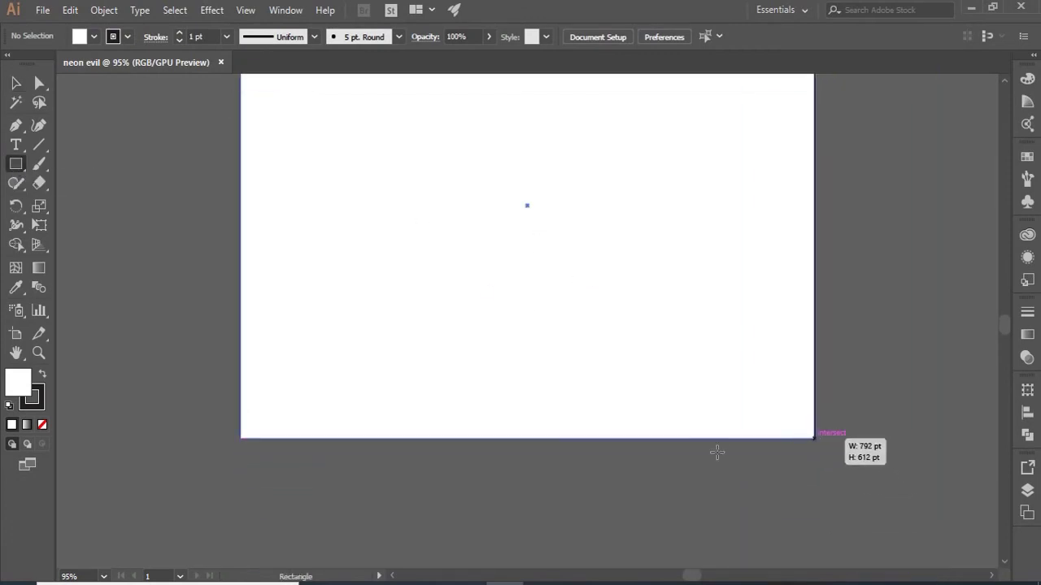
scroll(304, 372, up, 3)
click(41, 374)
click(35, 402)
click(43, 424)
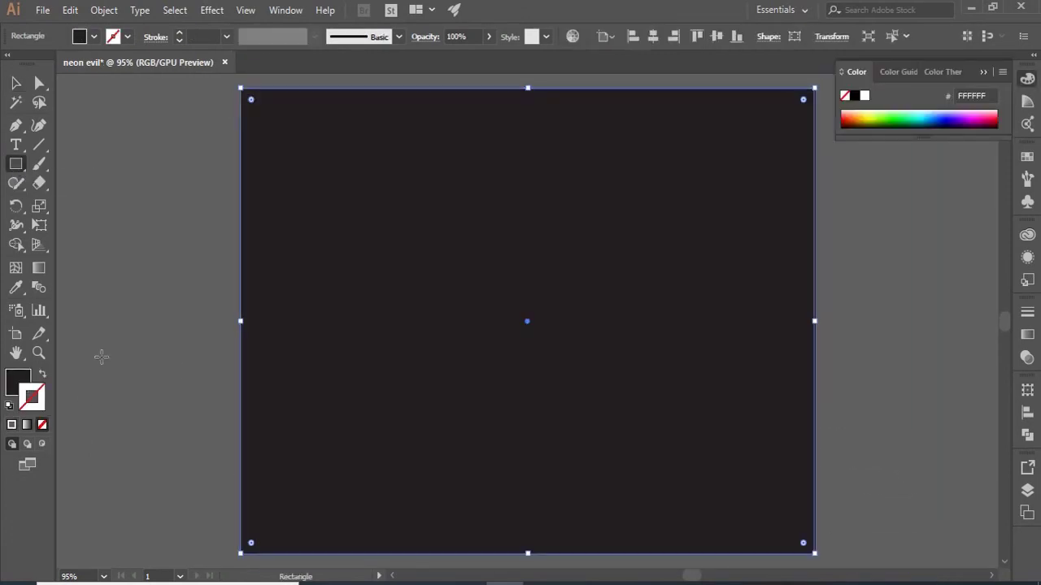
Step: Change the background rectangle's fill to the near-black colour 0F0E0E
click(16, 82)
click(107, 141)
click(279, 374)
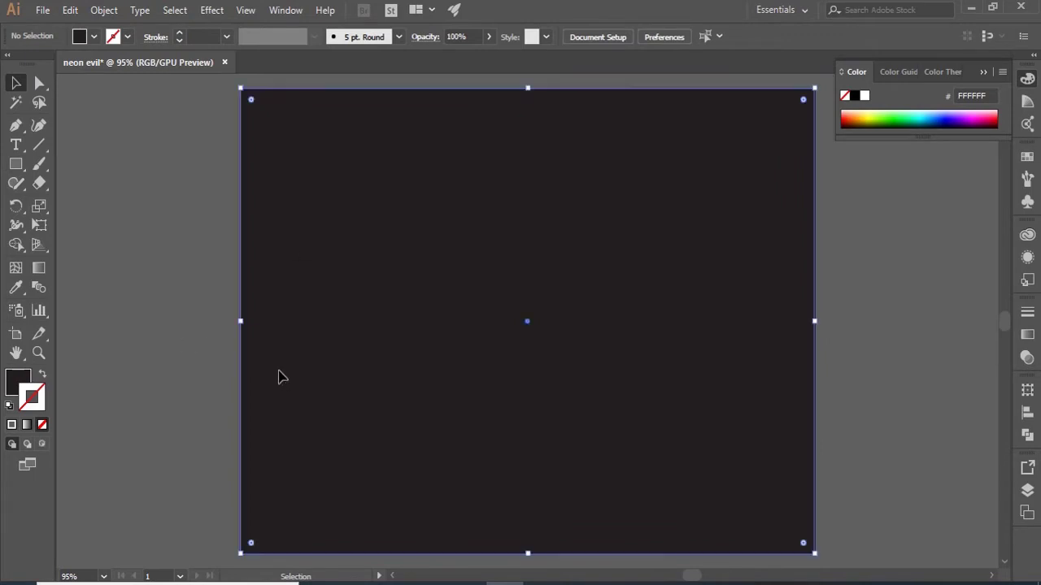
double_click(18, 381)
click(586, 438)
click(968, 253)
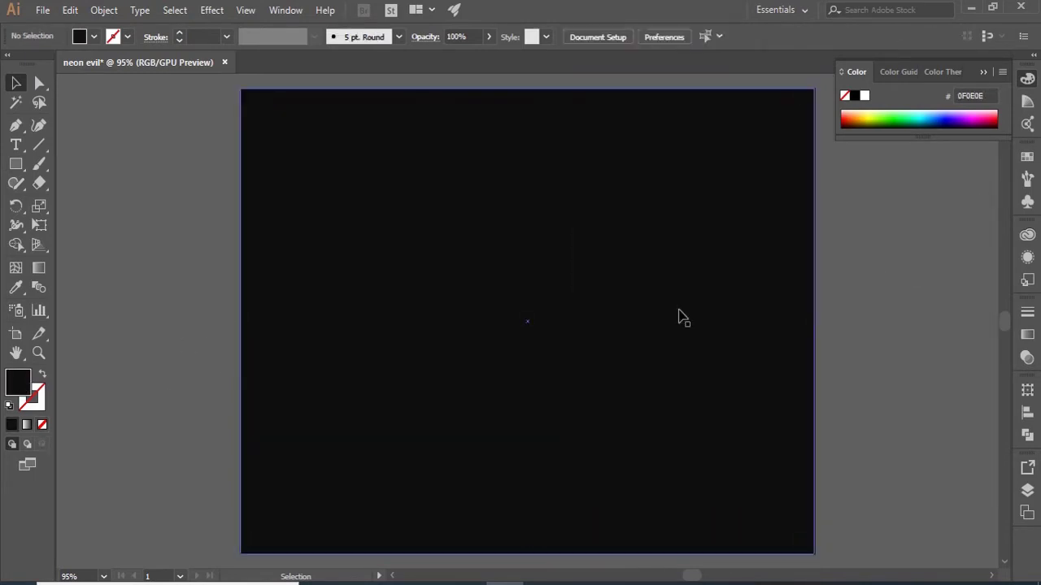
Step: Lock the background rectangle and check its entry inside Layer 1
key(ctrl+2)
click(1026, 492)
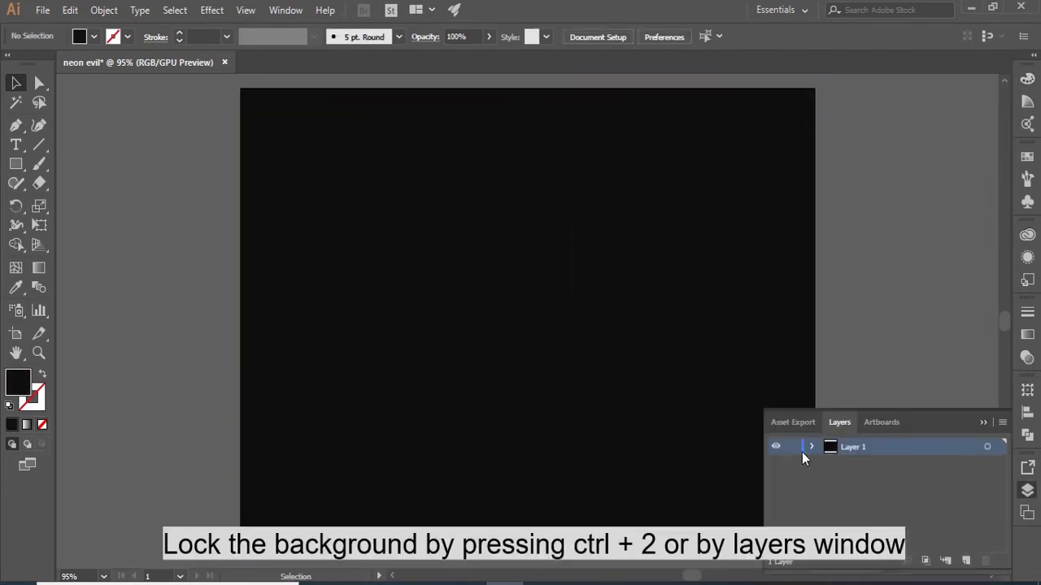
click(812, 446)
click(986, 423)
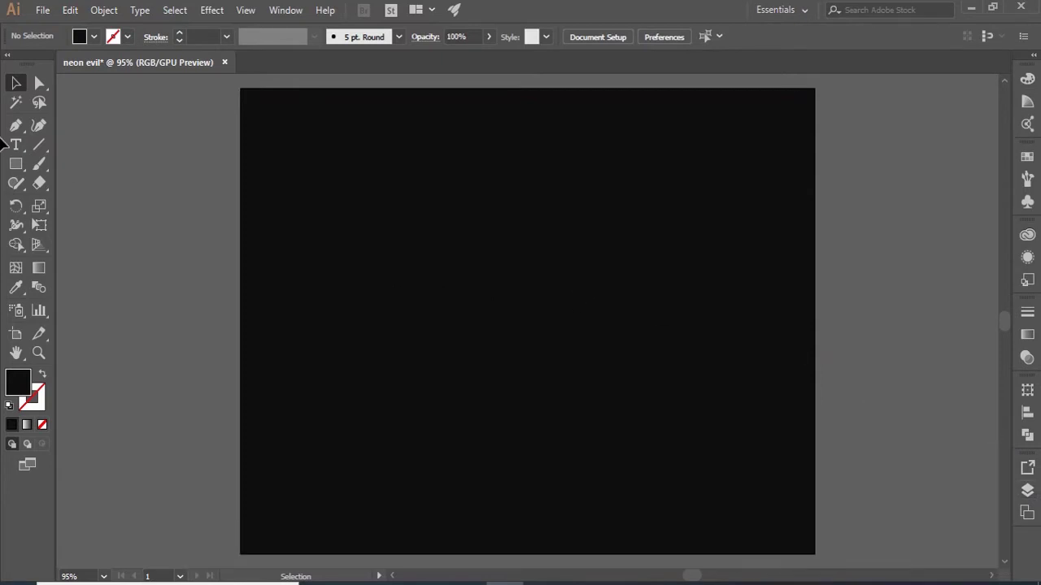
Step: Draw a perfect circle with the Ellipse tool and centre it horizontally and vertically on the artboard
click(21, 168)
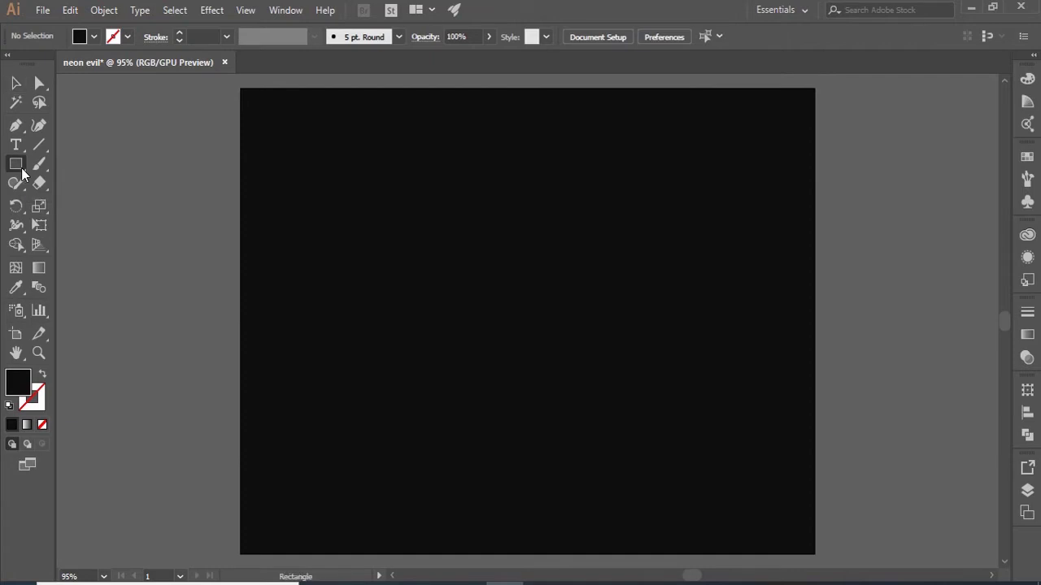
click(73, 202)
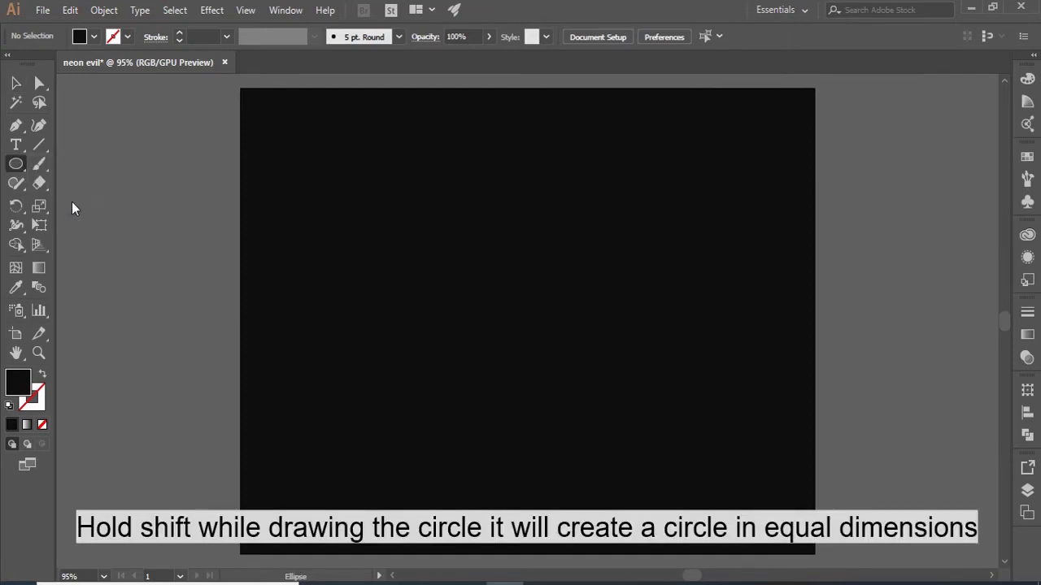
drag(405, 201, 664, 396)
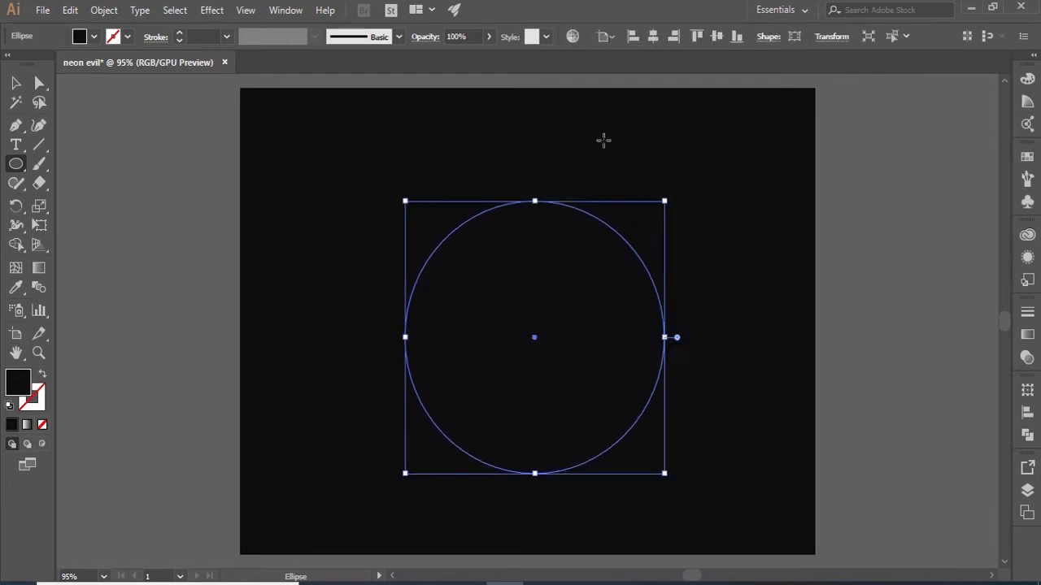
click(654, 36)
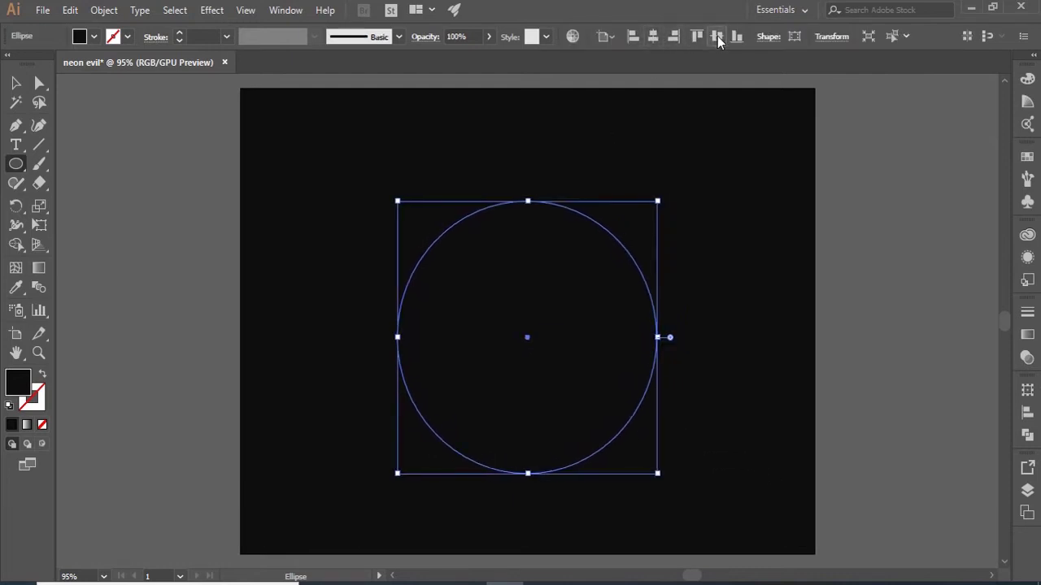
click(717, 36)
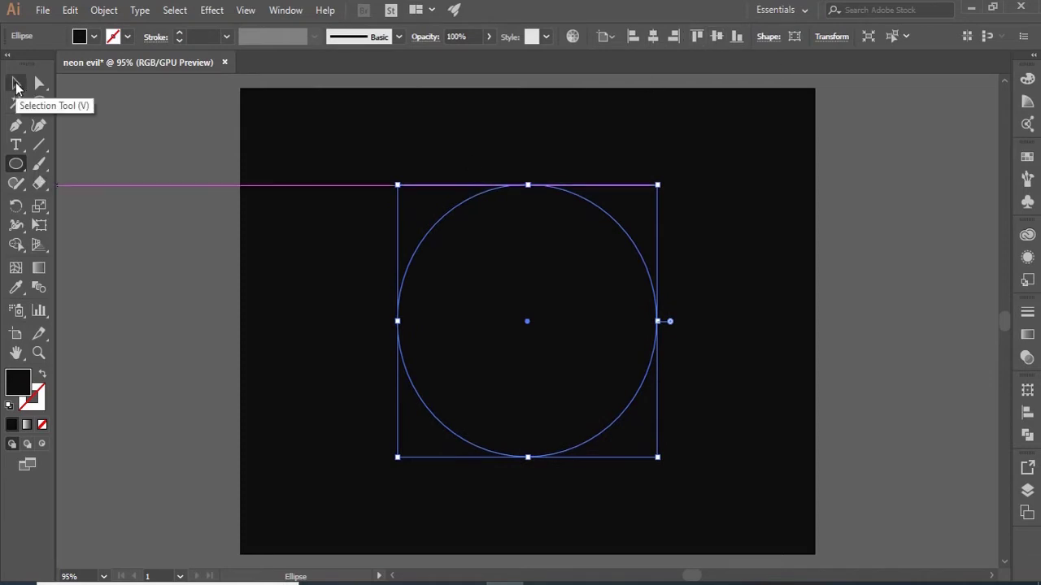
Step: Apply a white-to-black linear gradient to the circle and add three colour stops at about 24%, 49% and 76%
click(43, 374)
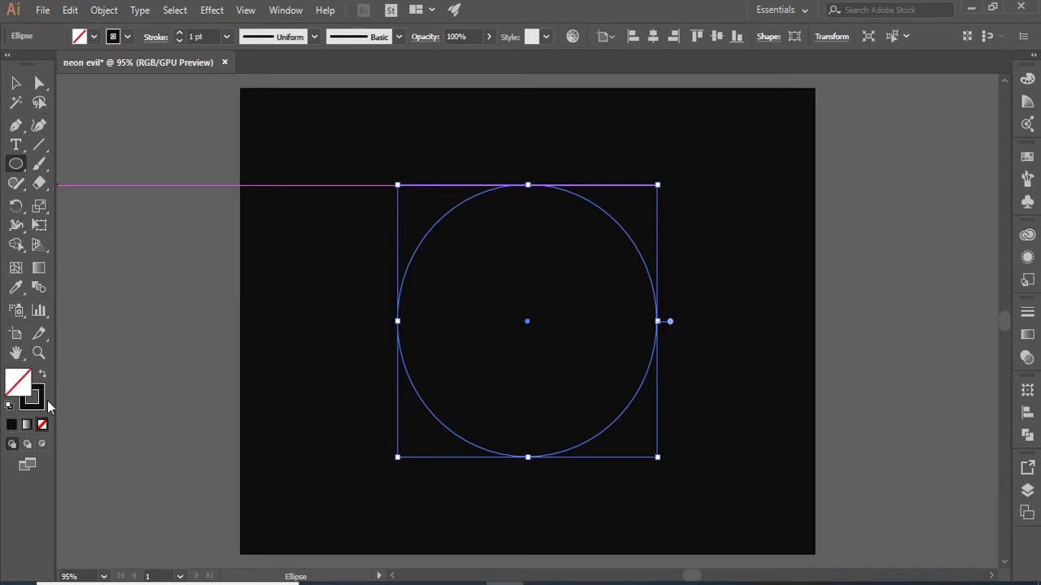
click(1025, 337)
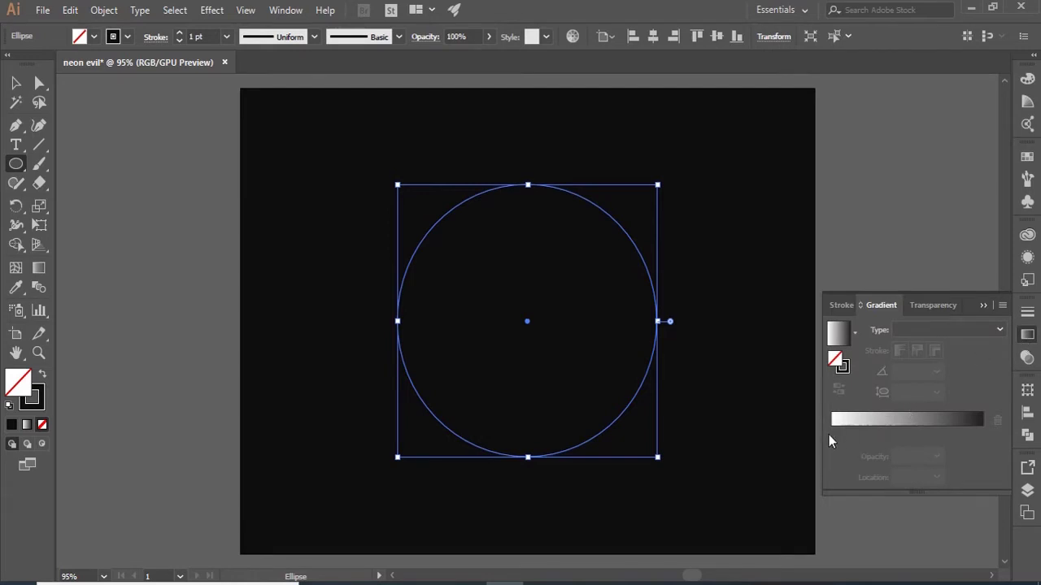
click(835, 424)
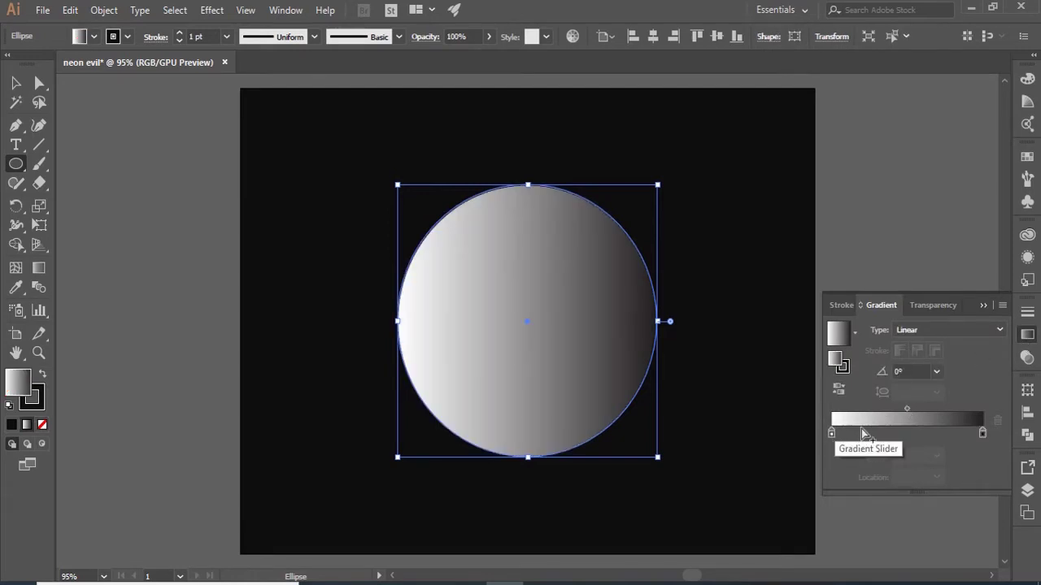
click(860, 430)
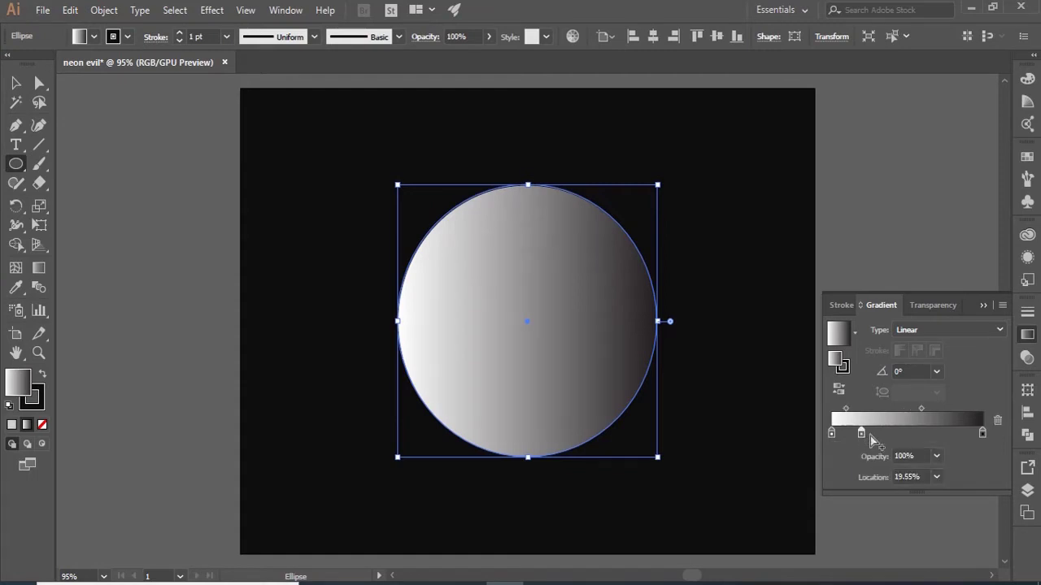
drag(863, 434, 866, 435)
click(938, 434)
drag(939, 436, 941, 435)
click(899, 435)
drag(866, 437, 946, 433)
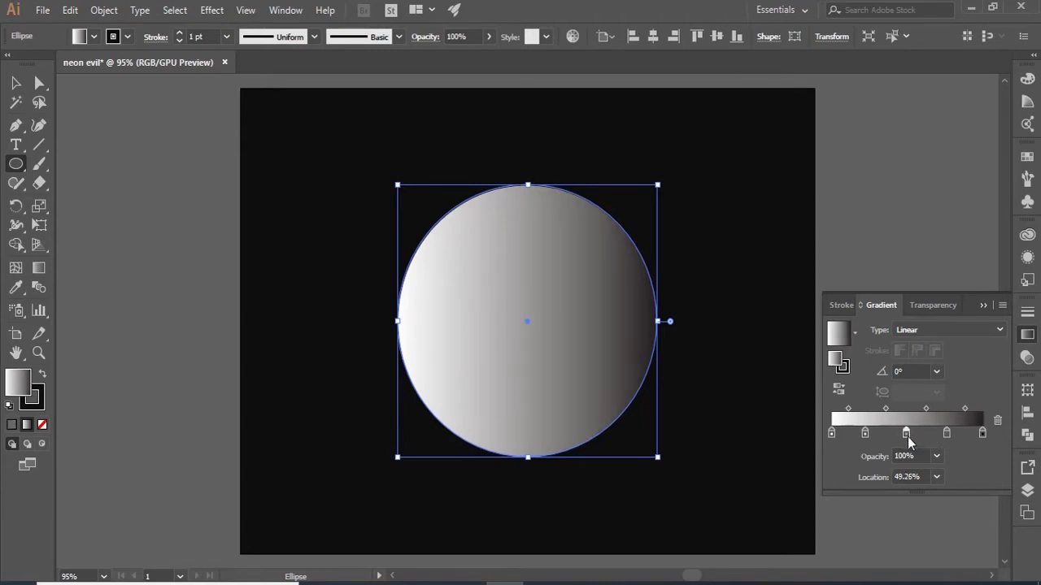
drag(865, 434, 867, 435)
Step: Move the gradient to the circle's stroke, remove the fill, and set the stroke weight to 40 pt
click(40, 411)
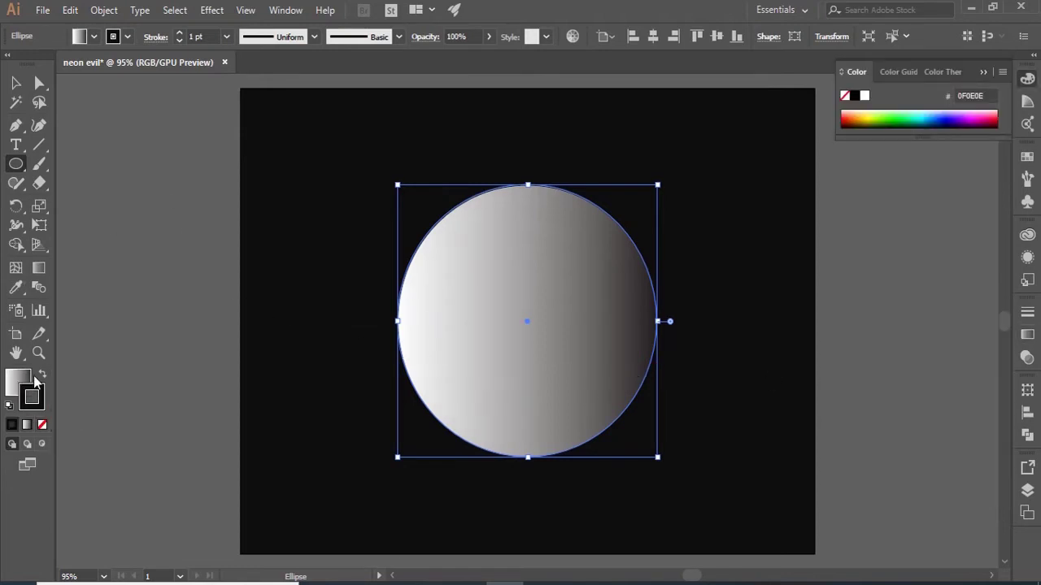
click(42, 375)
click(24, 383)
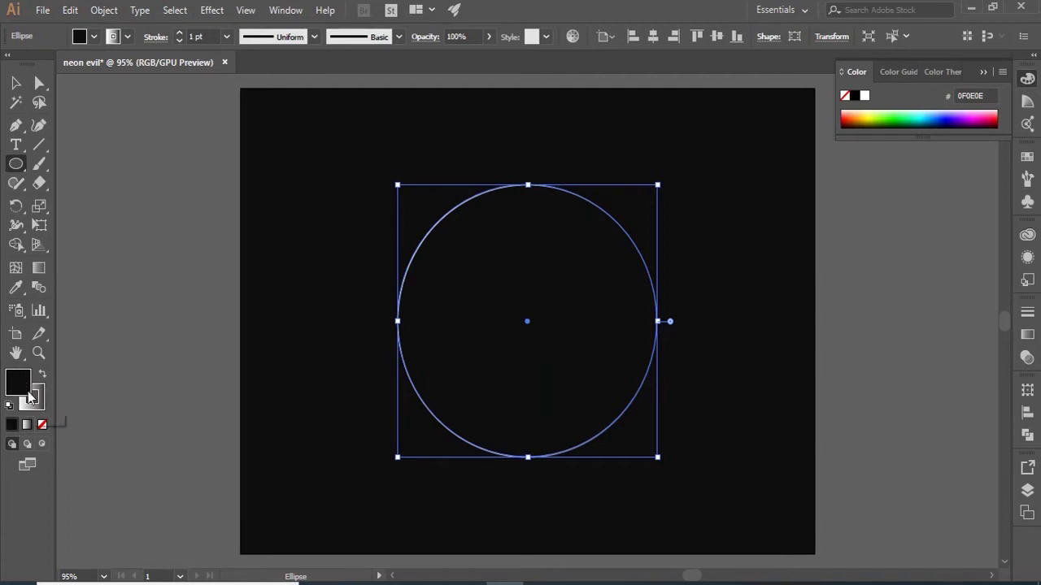
click(43, 424)
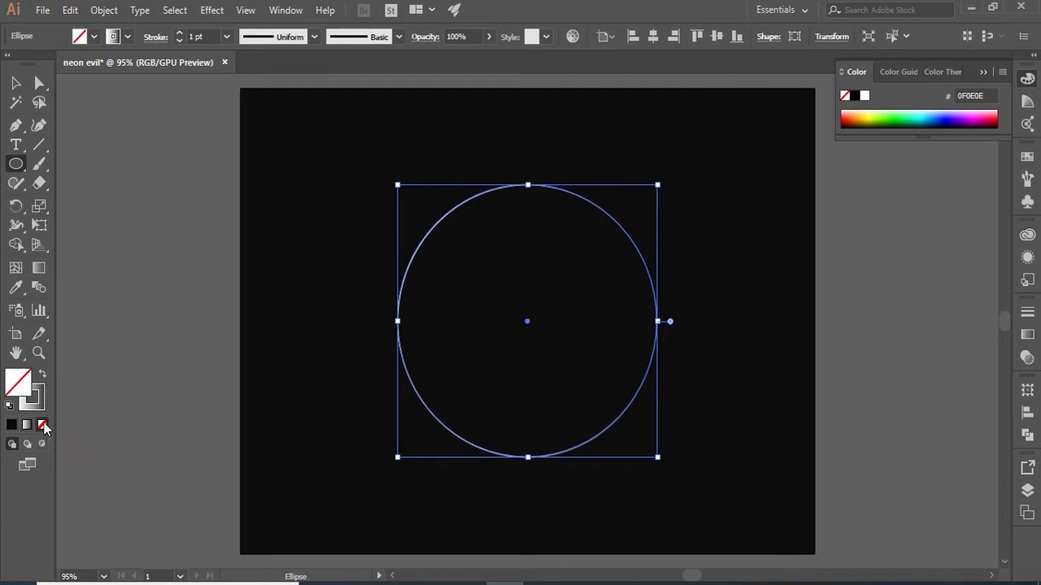
click(226, 36)
click(254, 377)
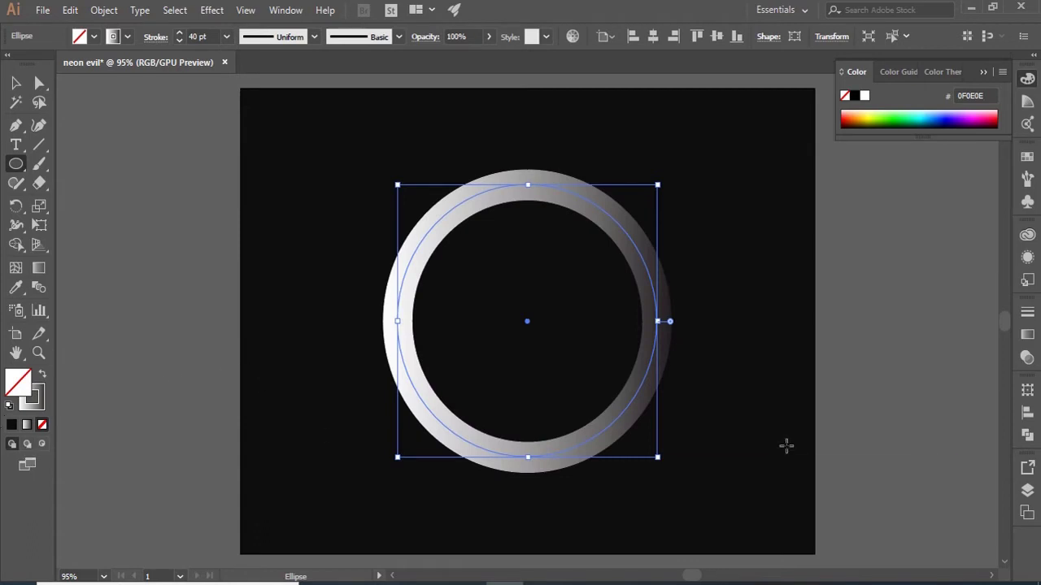
click(1027, 335)
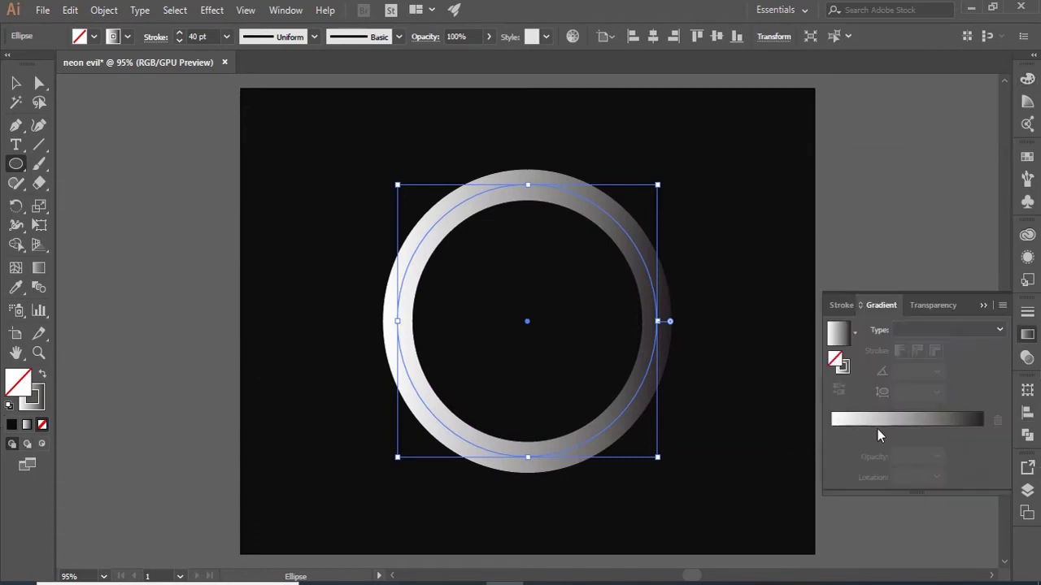
click(846, 424)
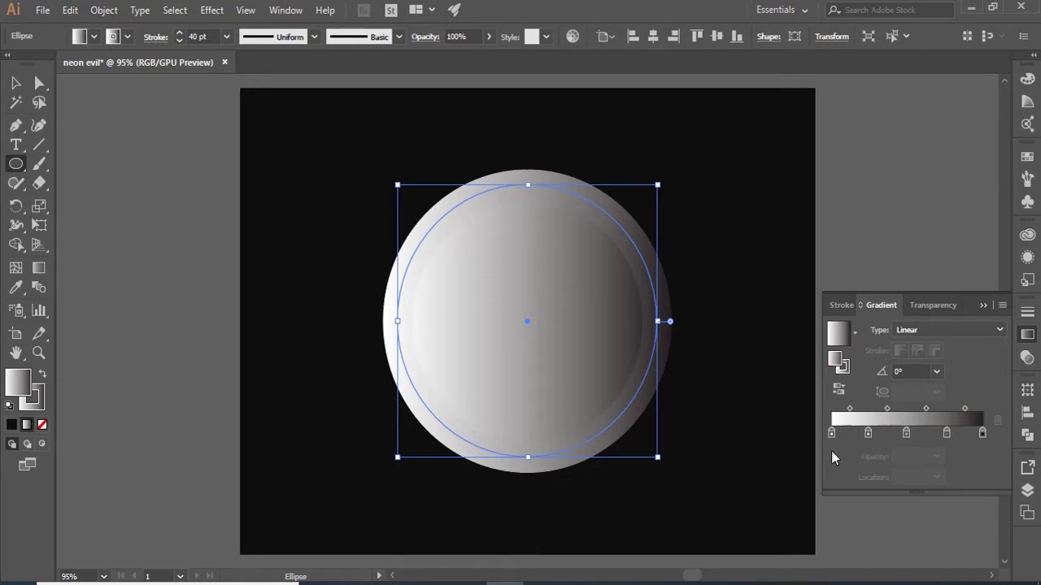
click(43, 423)
Step: Set the first colour stop of the circle's stroke gradient, at 0%, to bright red
click(41, 405)
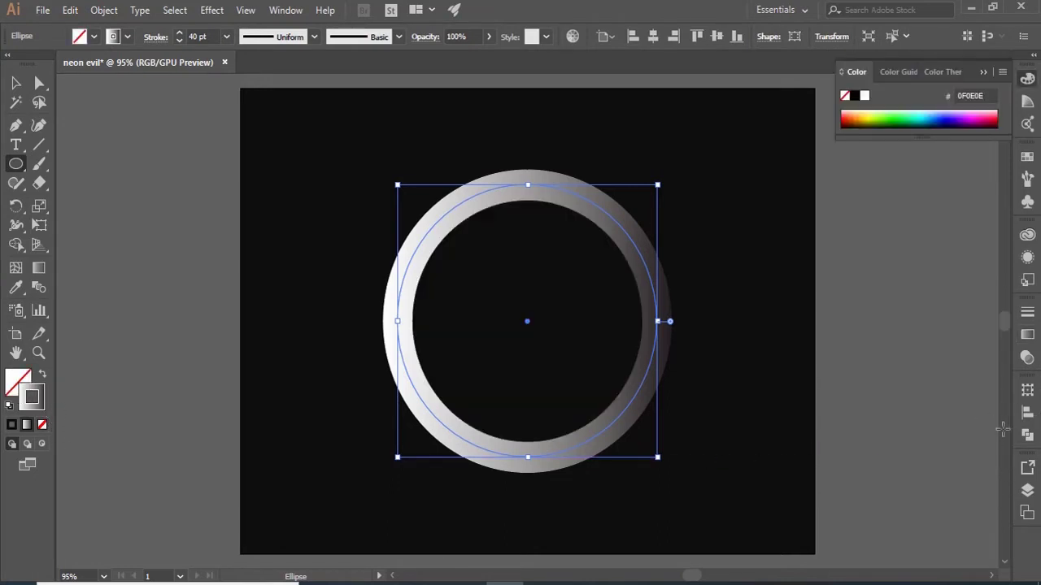
click(1027, 335)
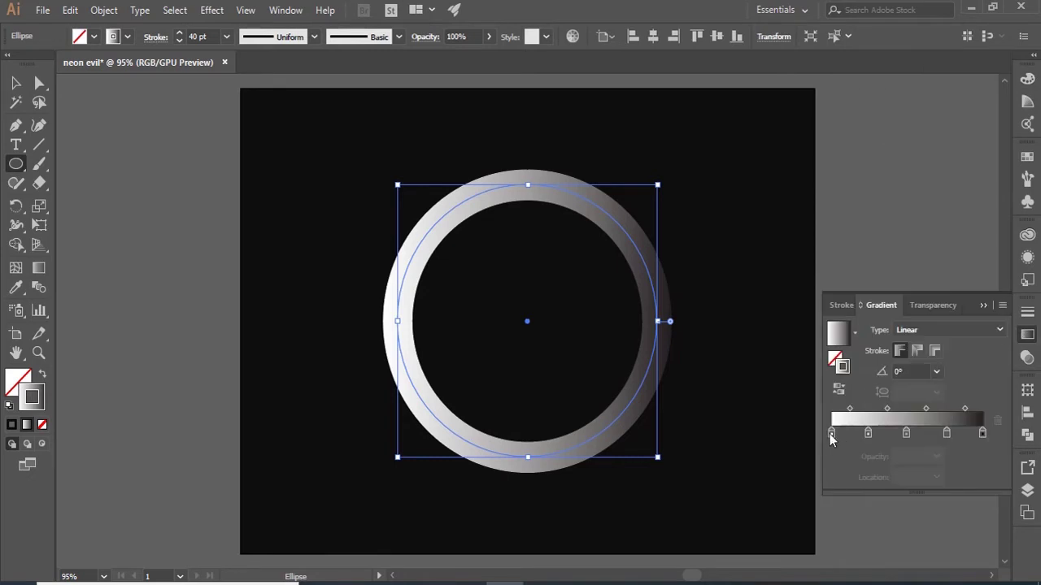
click(831, 434)
double_click(829, 433)
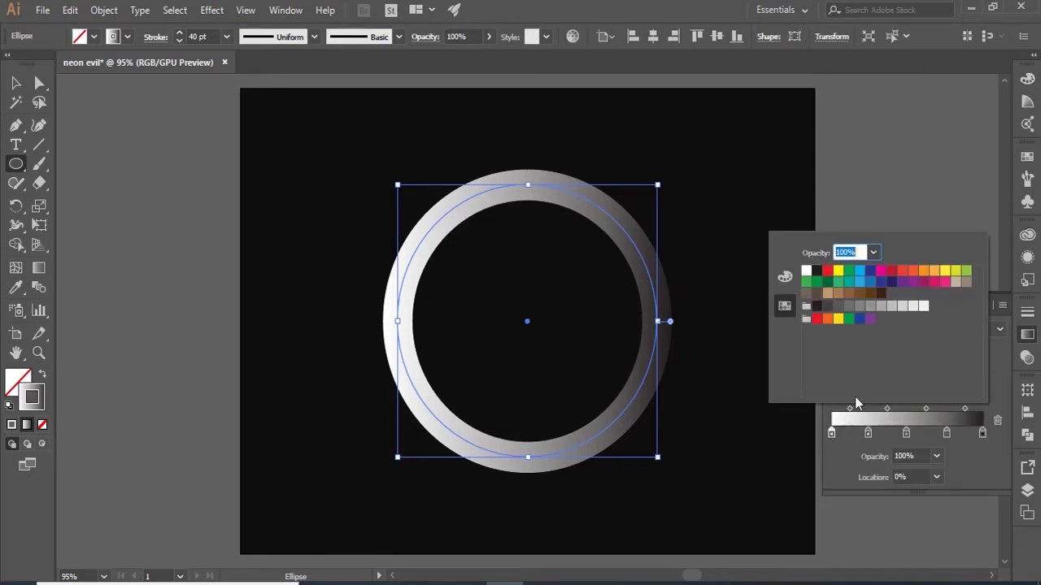
click(827, 270)
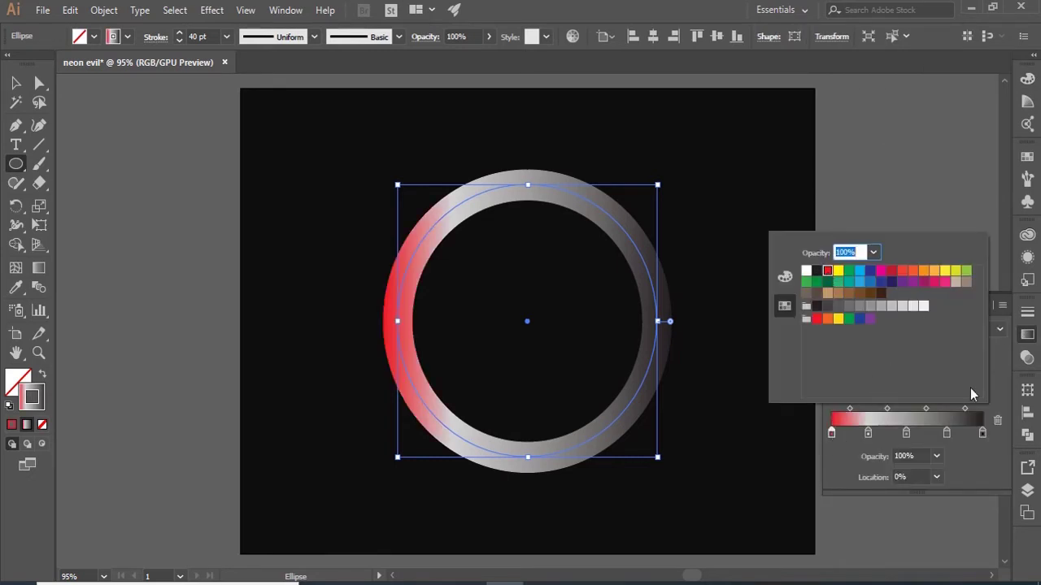
Step: Set the stroke gradient's second colour stop to the dark red swatch C=15 M=100 Y=90 K=10
click(868, 436)
double_click(868, 434)
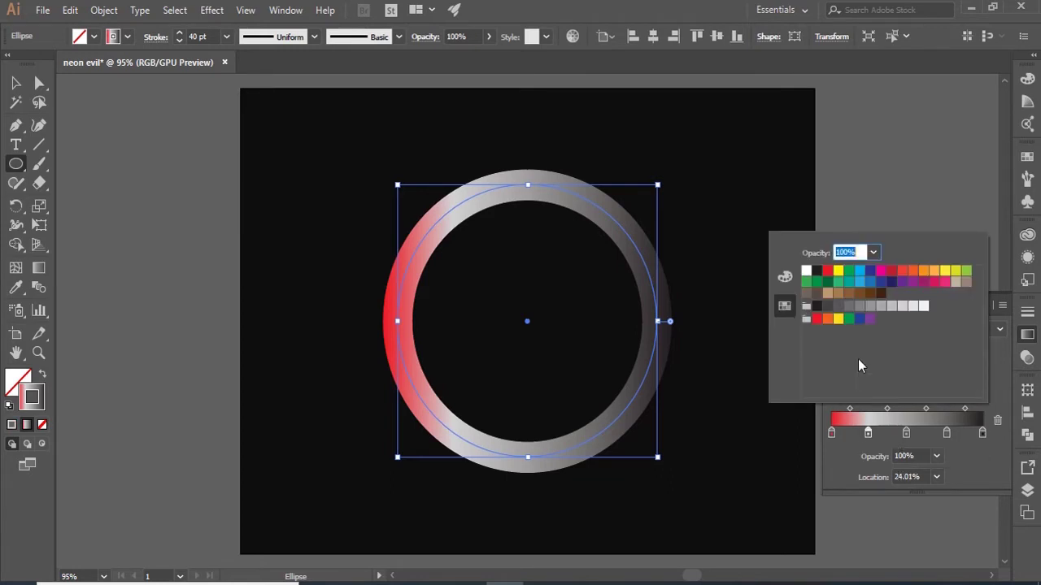
click(892, 273)
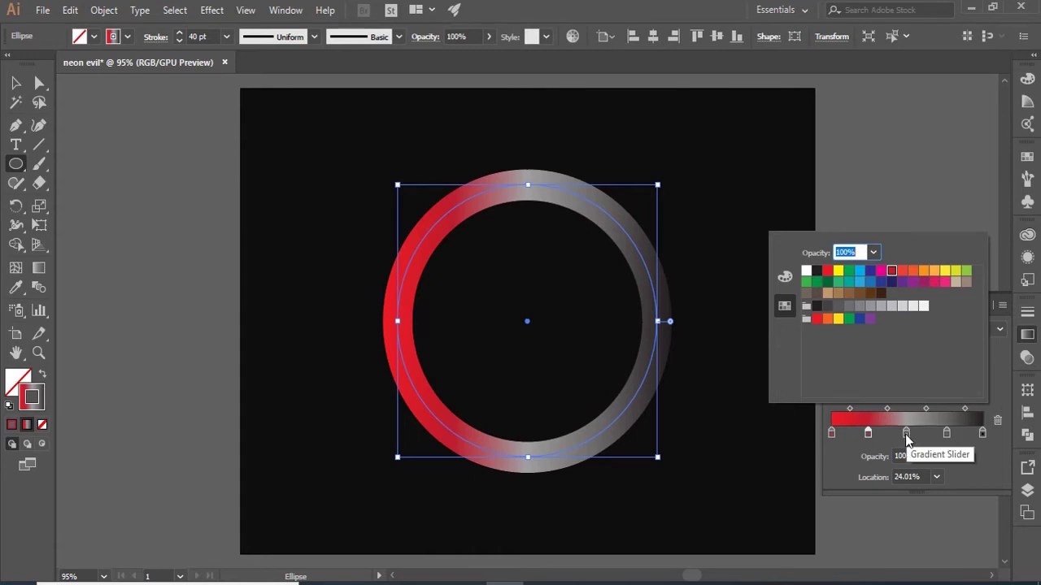
Step: Set the stroke gradient's middle colour stop to yellow and its fourth stop to orange
double_click(905, 435)
click(944, 273)
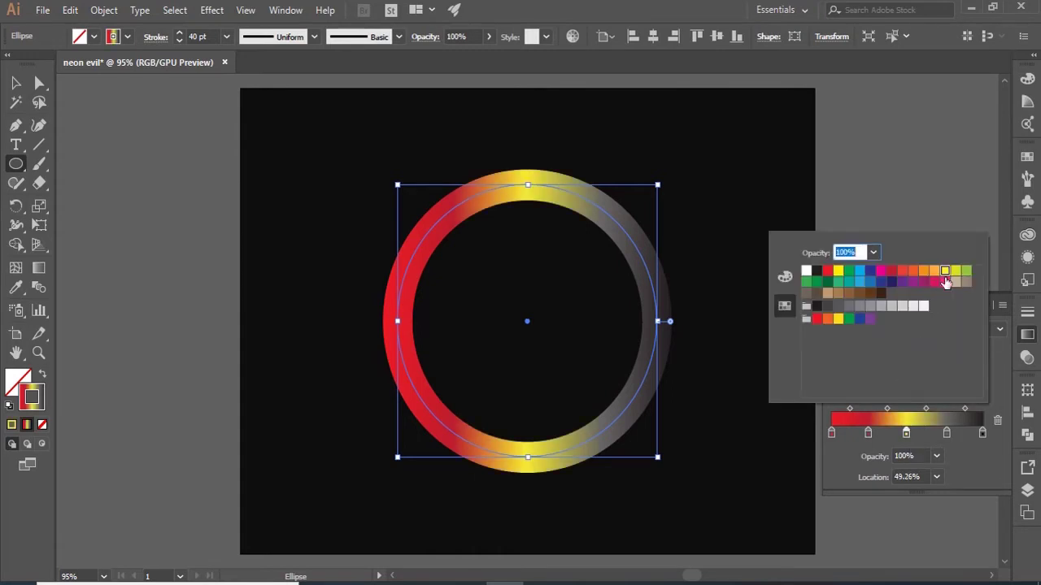
double_click(946, 434)
click(915, 279)
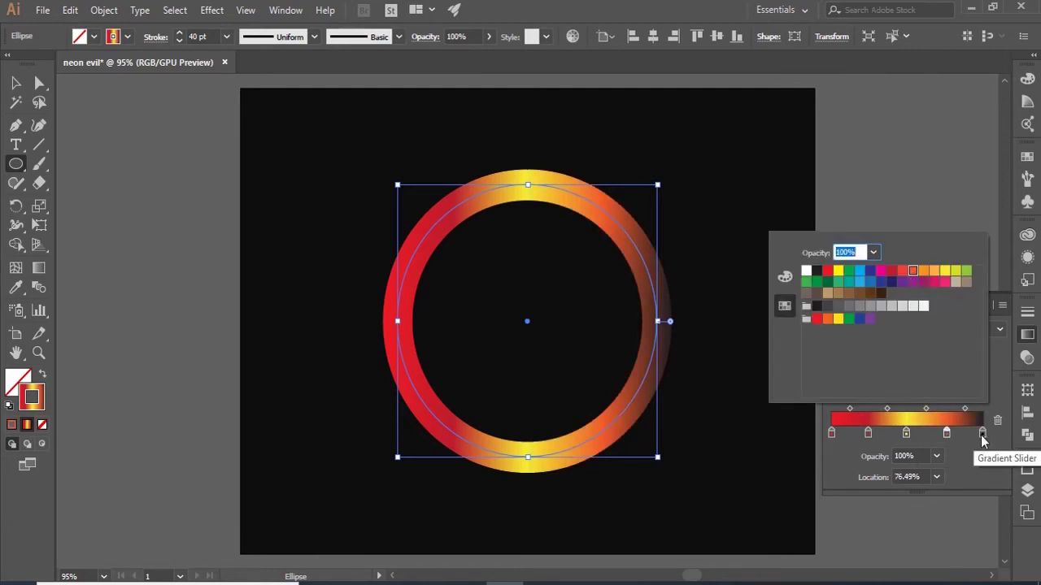
Step: Set the stroke gradient's last colour stop, at 100%, to the same bright red as the first stop
click(982, 437)
double_click(982, 436)
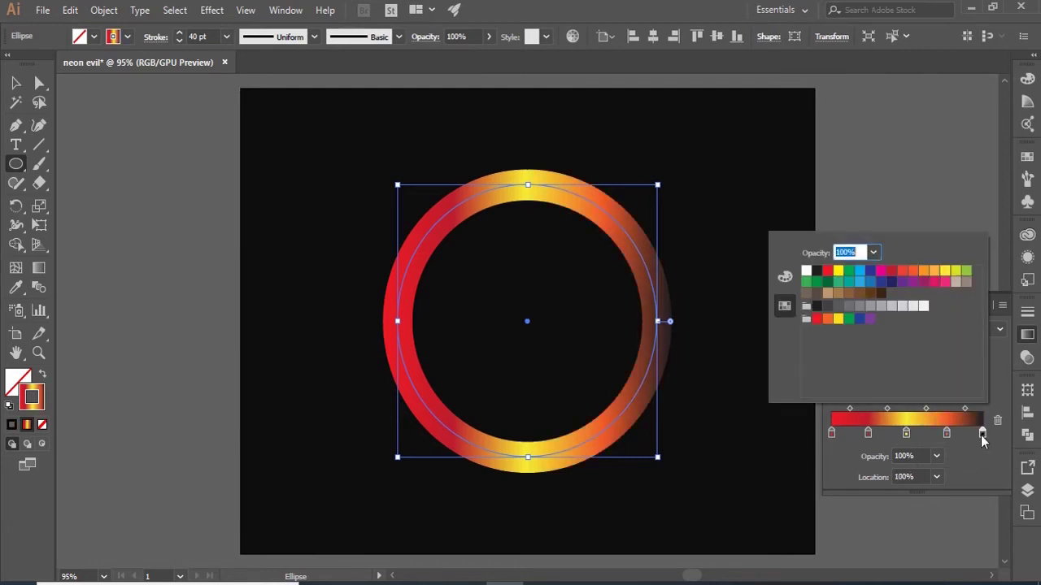
click(891, 273)
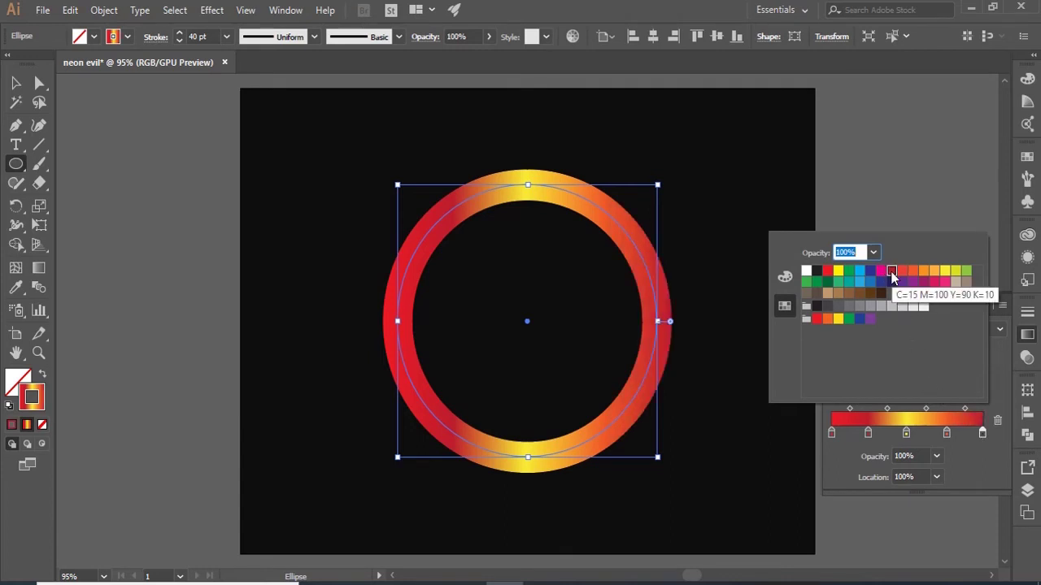
click(827, 272)
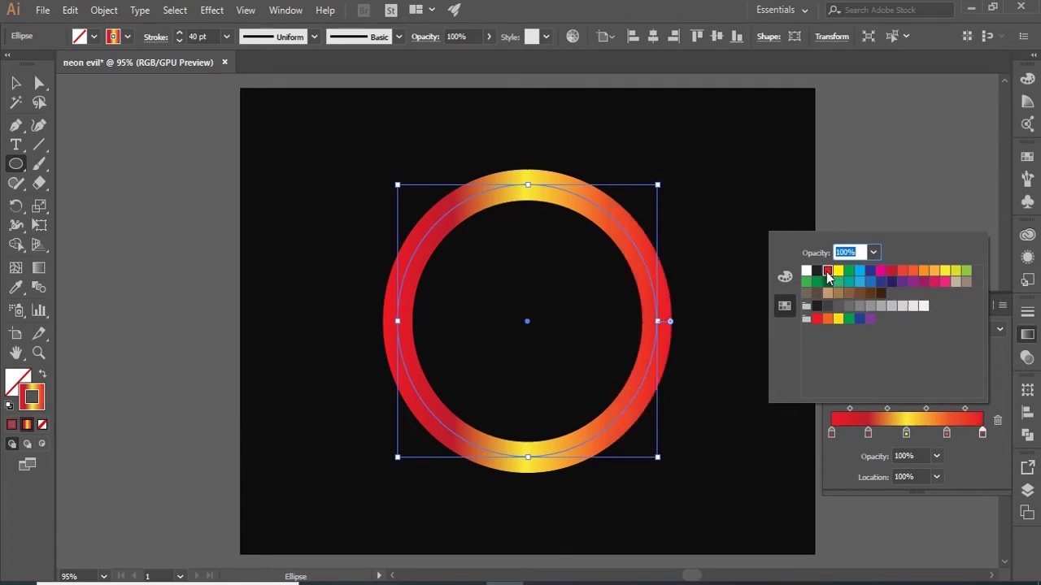
Step: Recolour the stroke gradient's second stop to the same orange as the fourth stop and close the swatches
click(867, 436)
double_click(868, 436)
click(908, 275)
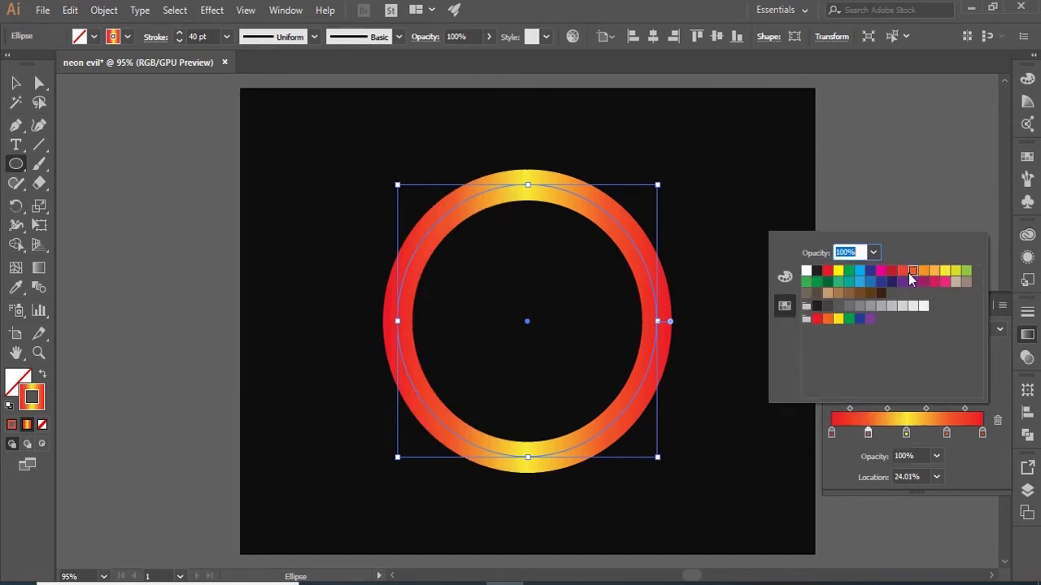
click(961, 455)
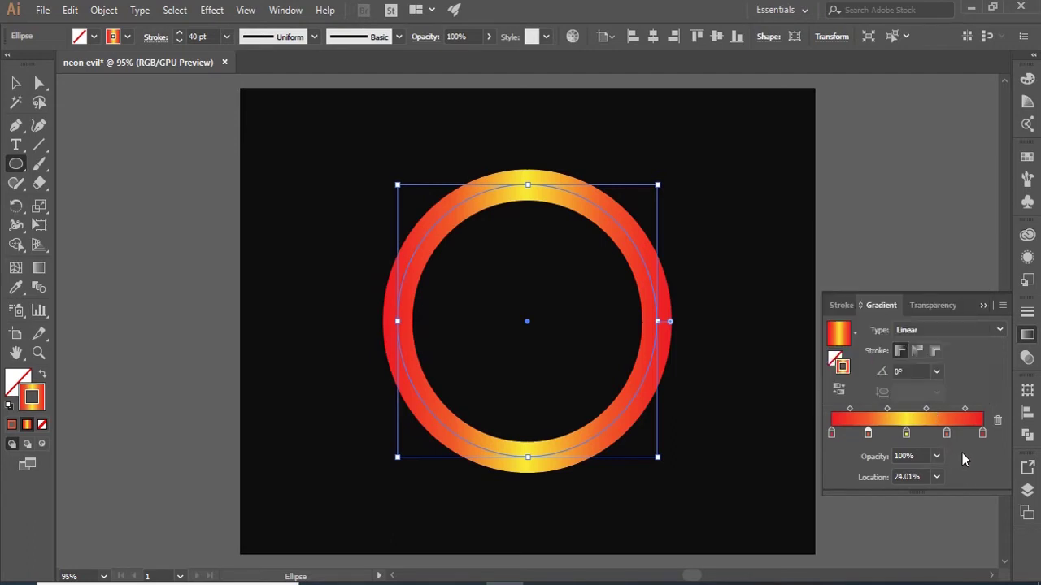
Step: Apply the gradient along the circle's stroke and rotate the circle 90° counterclockwise so the yellow part sits at its bottom
click(915, 351)
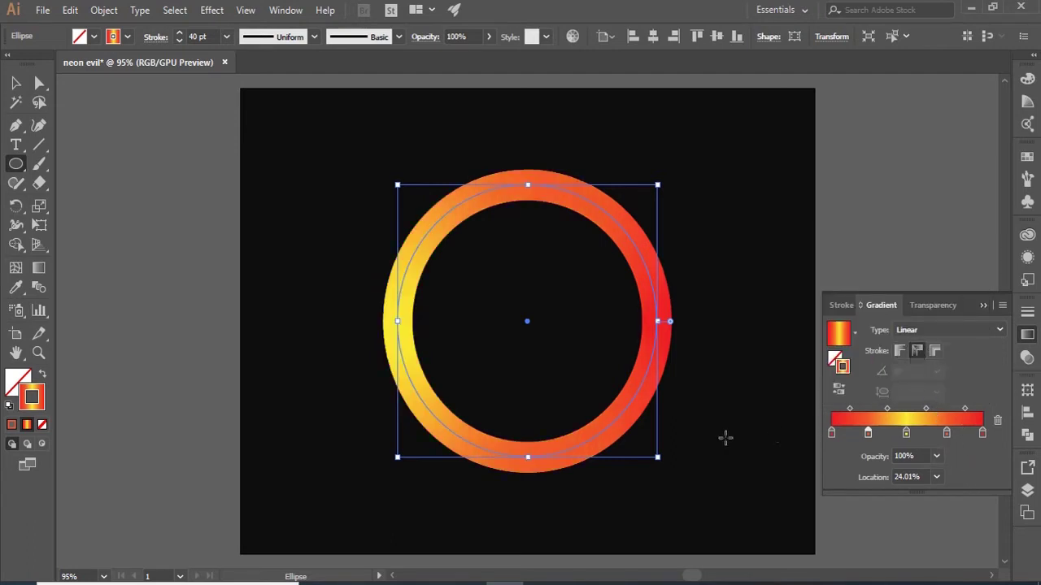
key(v)
drag(663, 186, 383, 174)
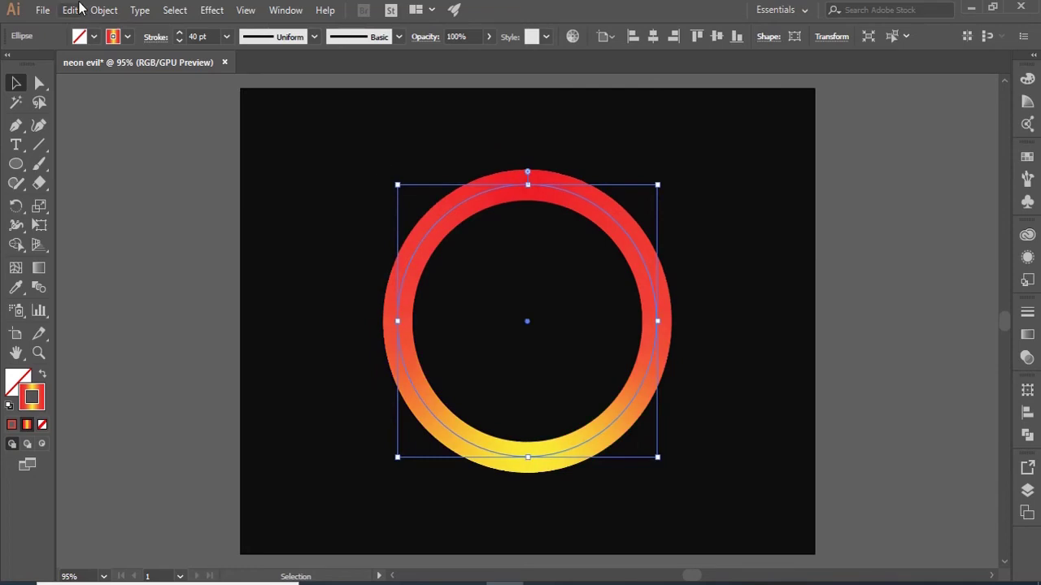
Step: Paste a copy of the circle in back of the original and set the copy's stroke colour to white, FFFFFF
click(41, 15)
mouse_move(70, 14)
click(135, 123)
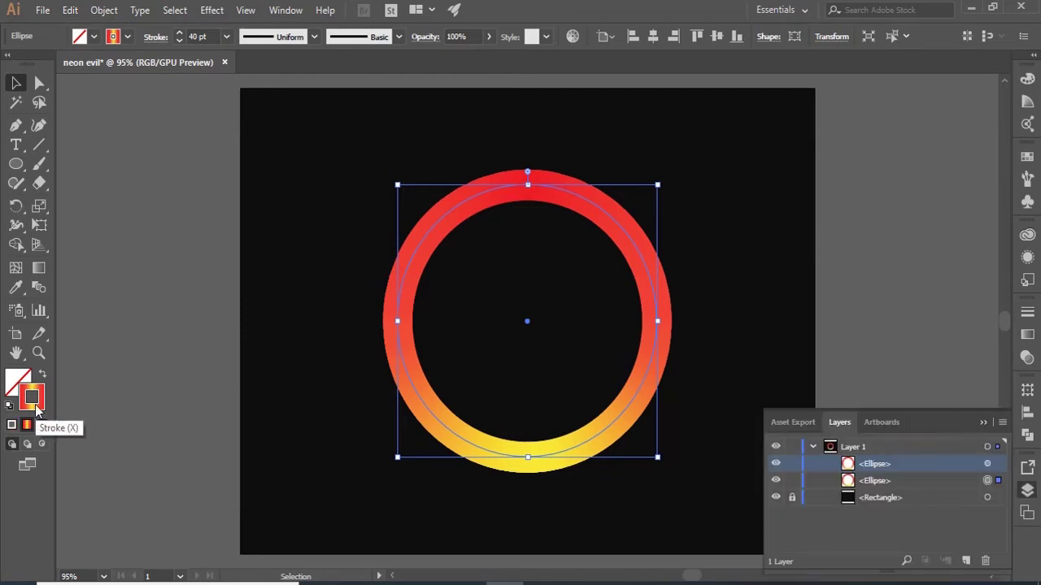
double_click(34, 404)
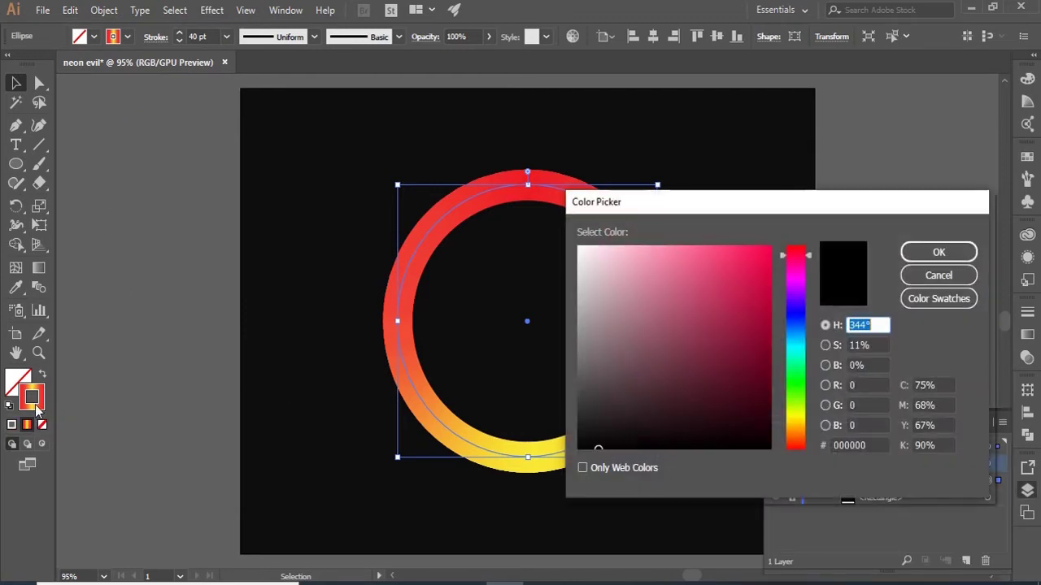
drag(579, 258, 571, 228)
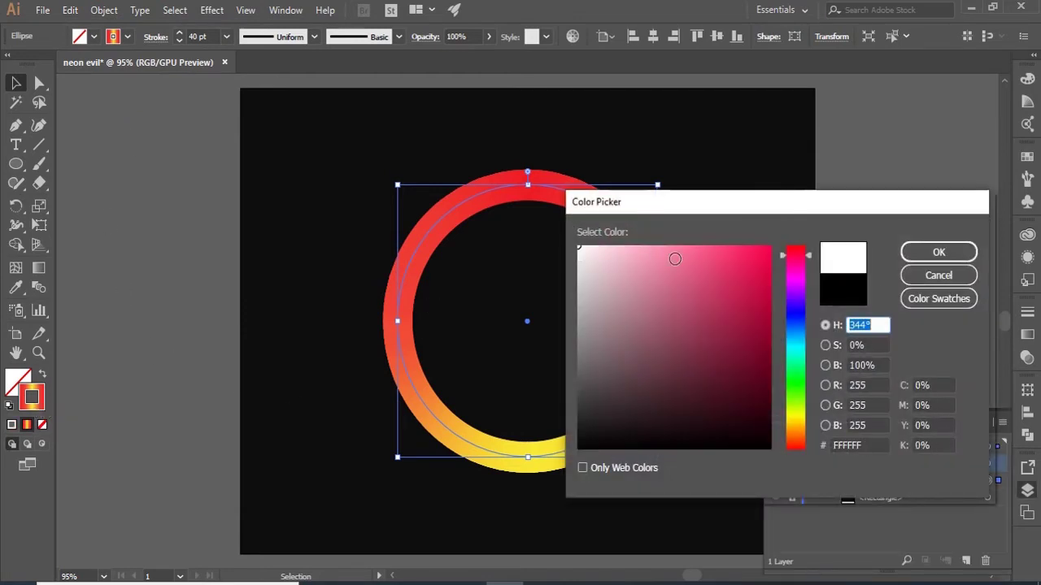
click(936, 252)
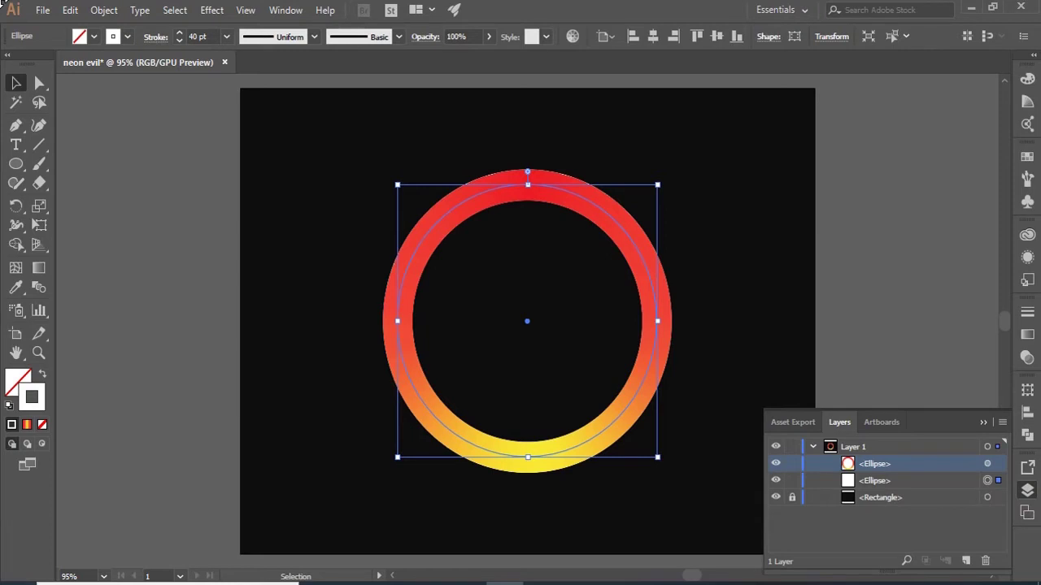
Step: Expand the fill and stroke of the white circle copy into a compound path, check its group in the layers, and deselect it
click(104, 10)
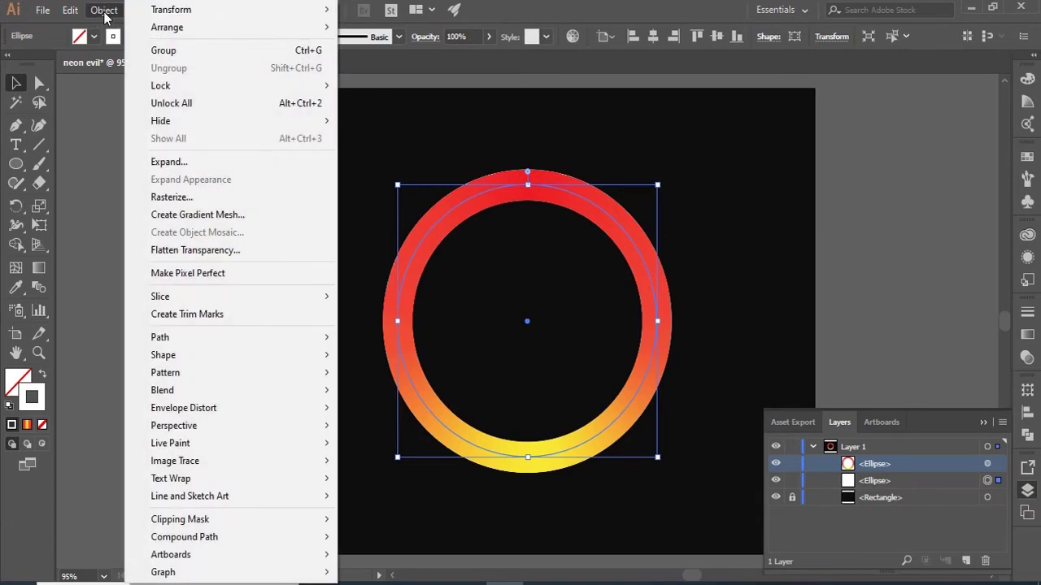
click(221, 167)
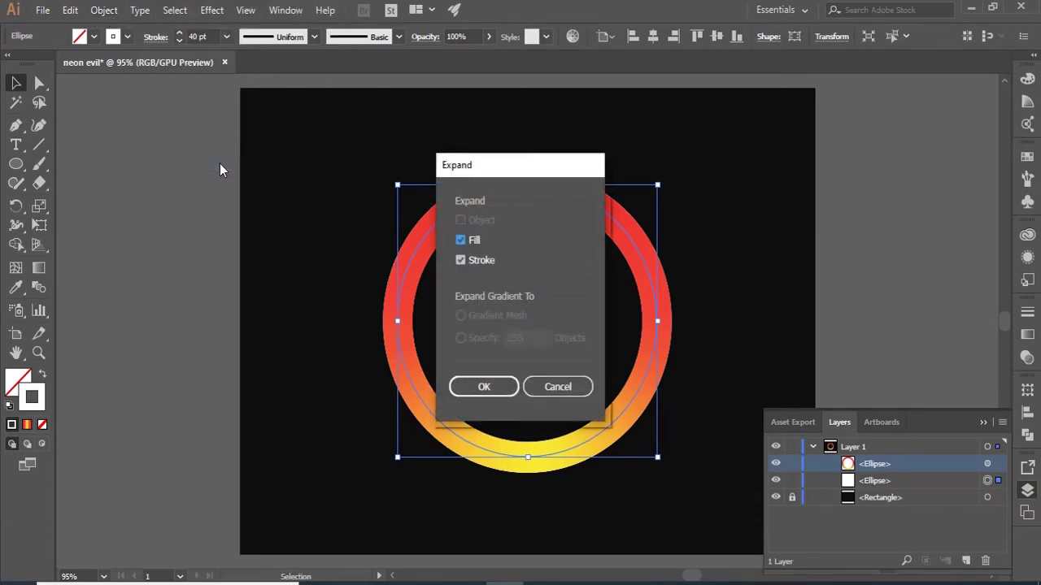
click(504, 388)
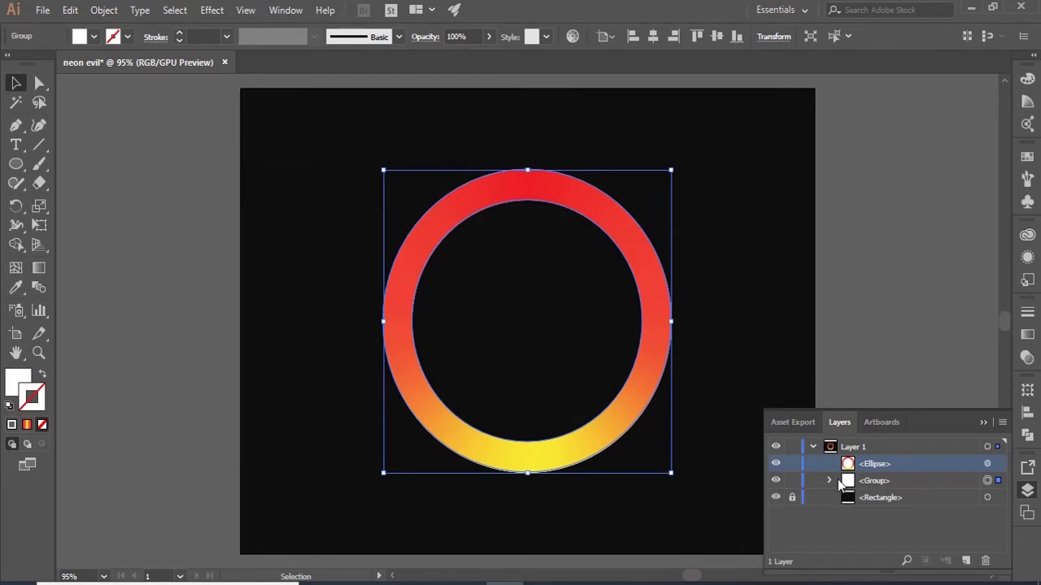
click(829, 480)
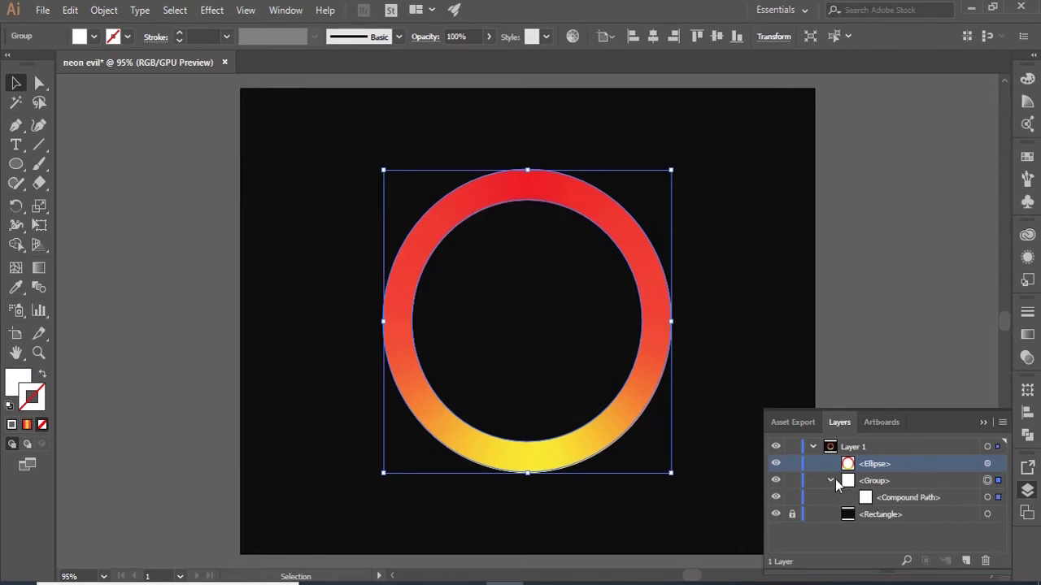
click(829, 480)
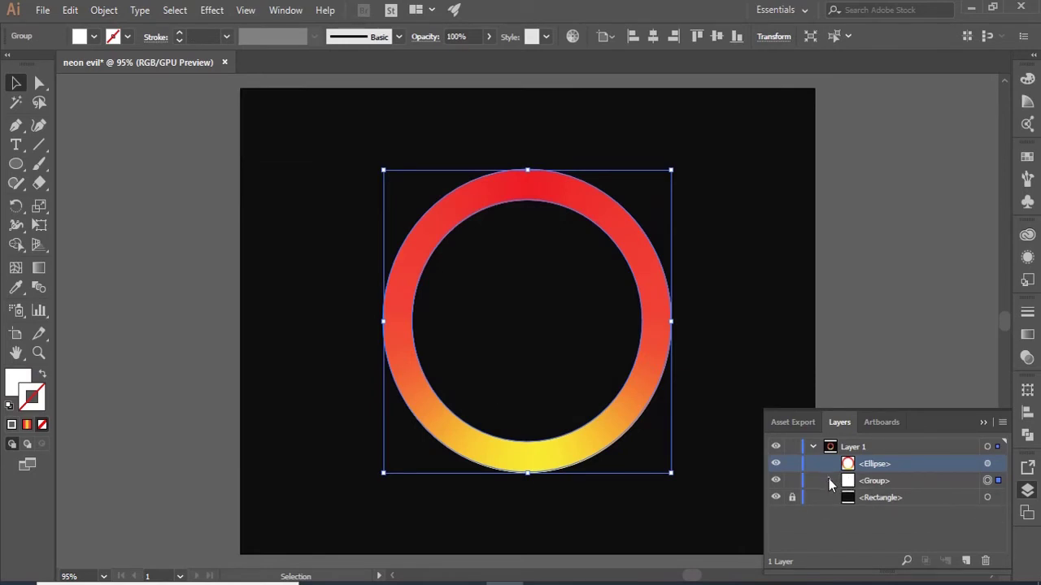
click(879, 333)
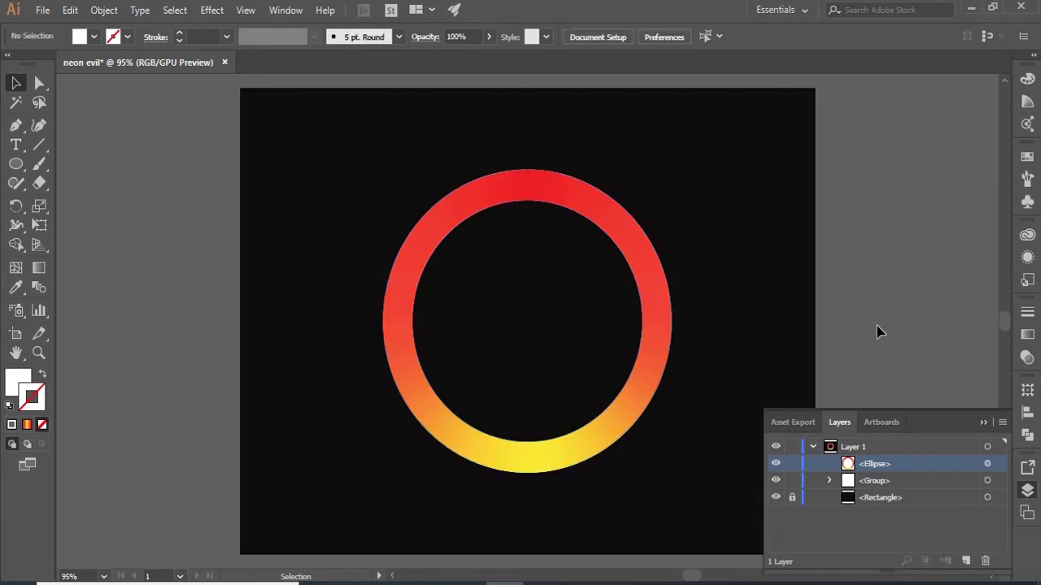
Step: Draw four diagonal line segments crossing the ring at its upper-left, upper-right, lower-left and lower-right
click(40, 147)
drag(527, 322, 432, 328)
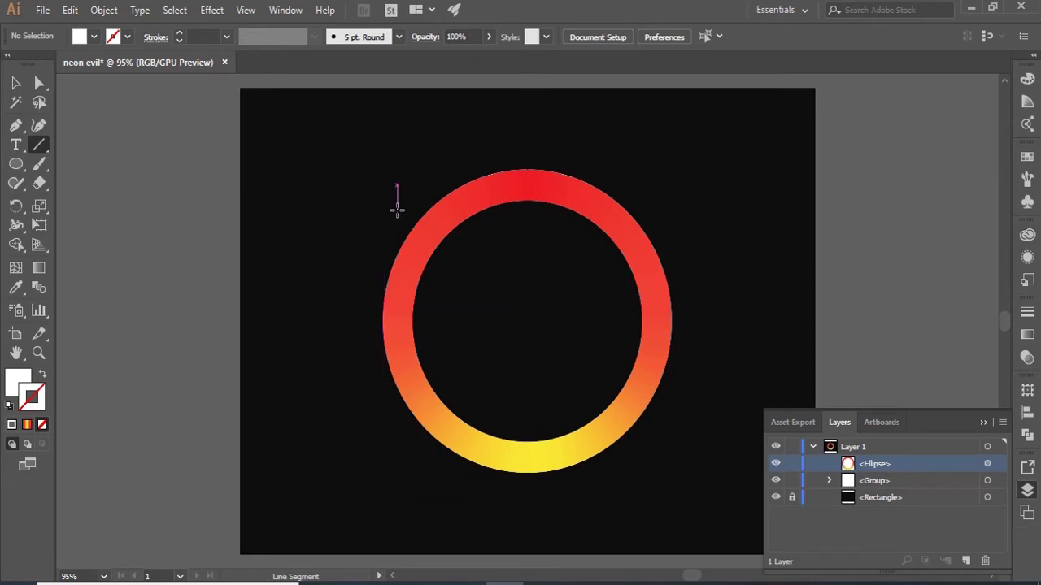
drag(397, 203, 507, 283)
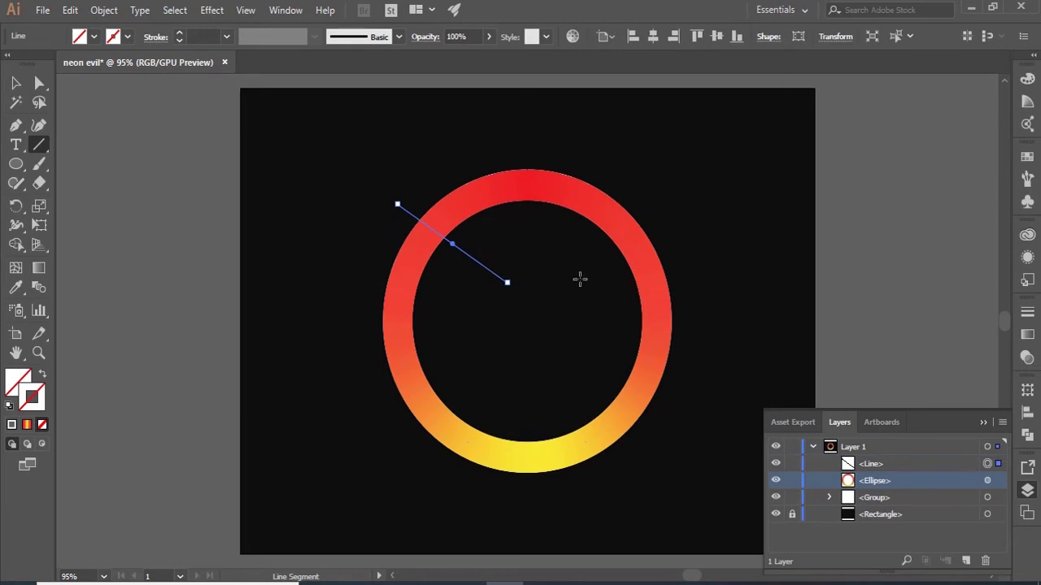
drag(579, 280, 671, 203)
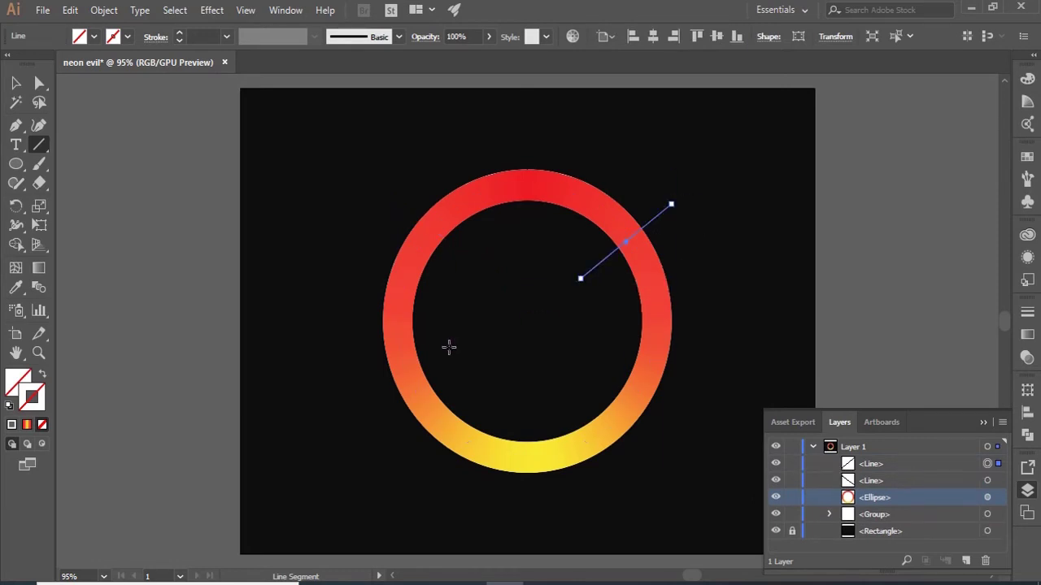
drag(477, 351, 383, 458)
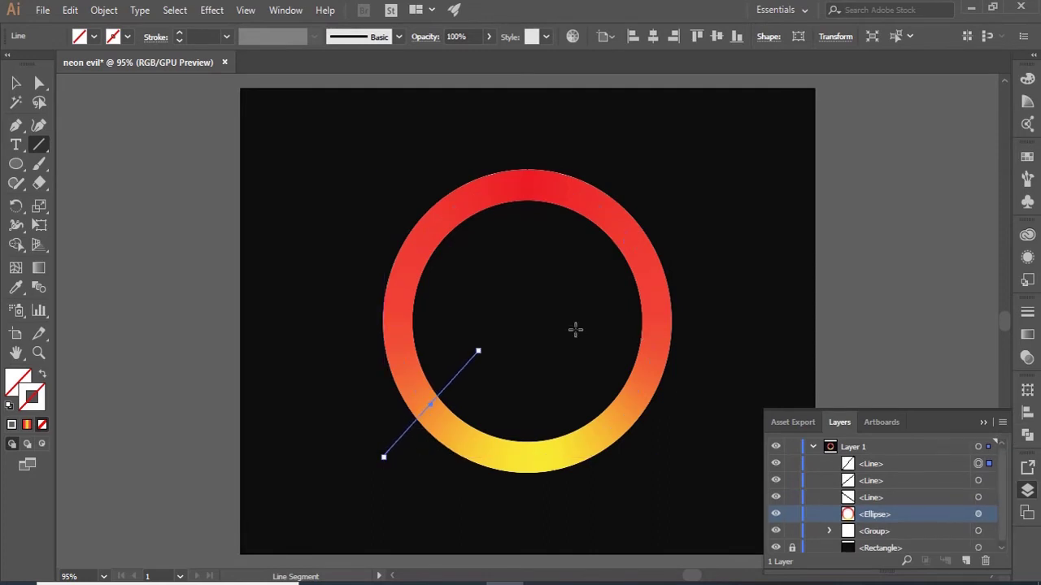
drag(570, 355, 682, 429)
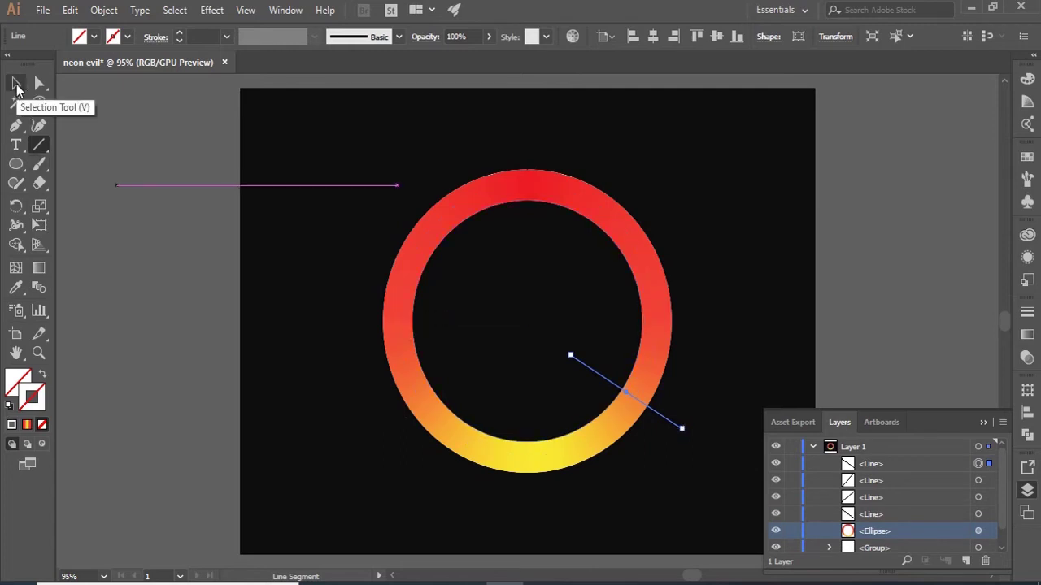
Step: Select the four lines together with the white ring group and divide the ring into four segments with the Shape Builder tool
click(16, 85)
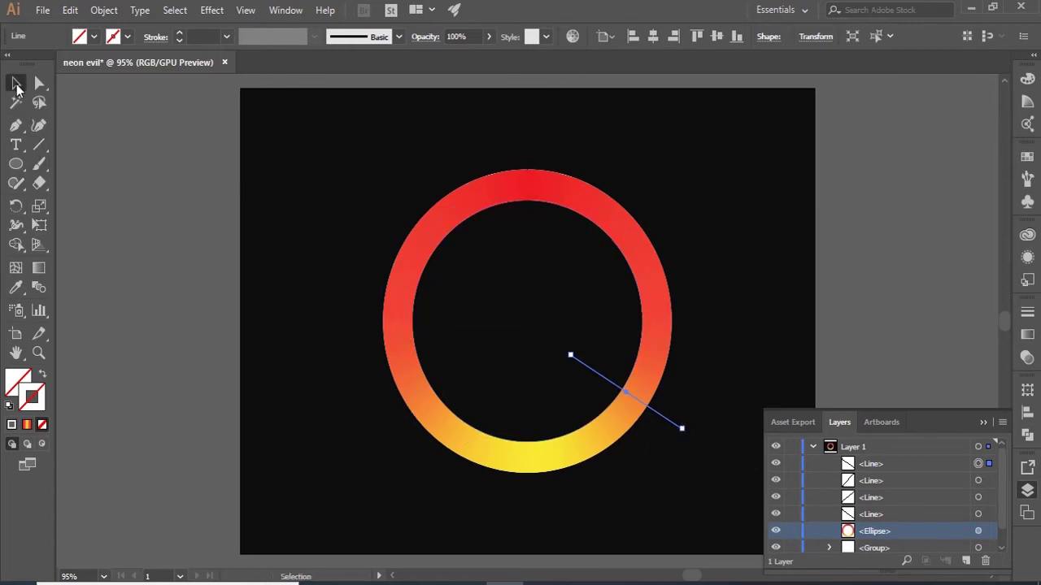
shift+click(989, 481)
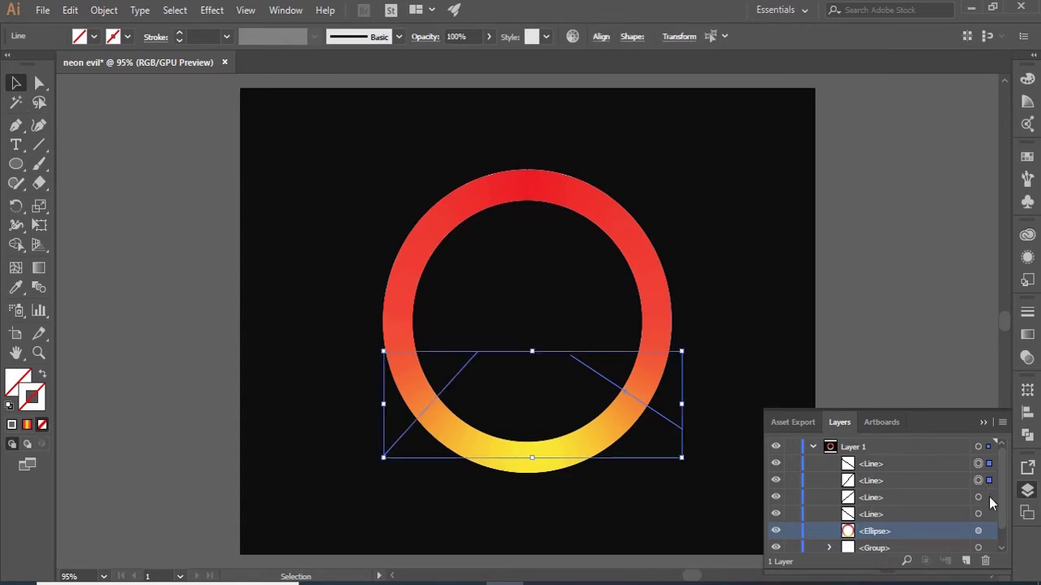
shift+click(989, 497)
shift+click(988, 514)
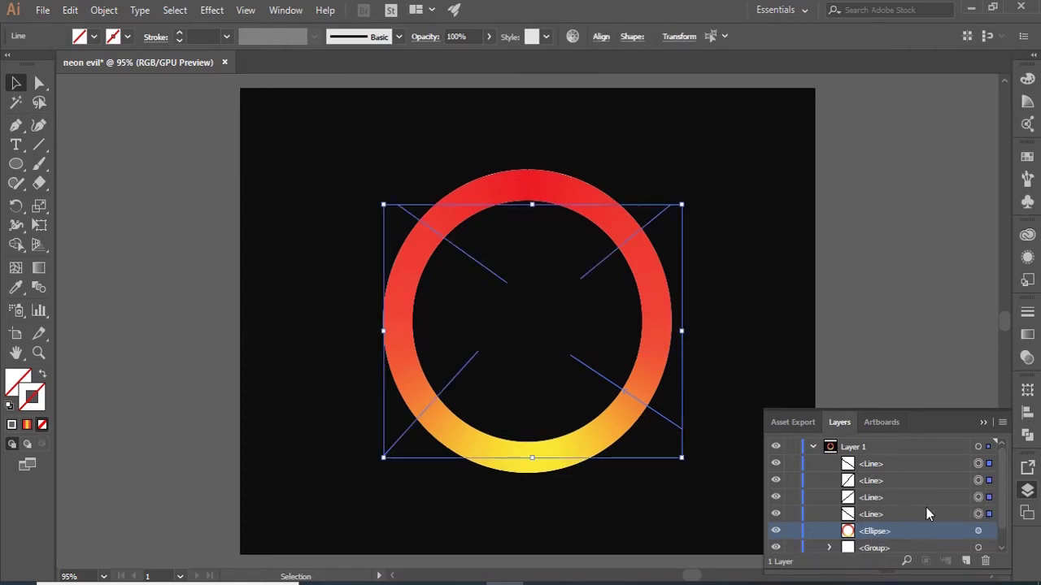
shift+click(991, 549)
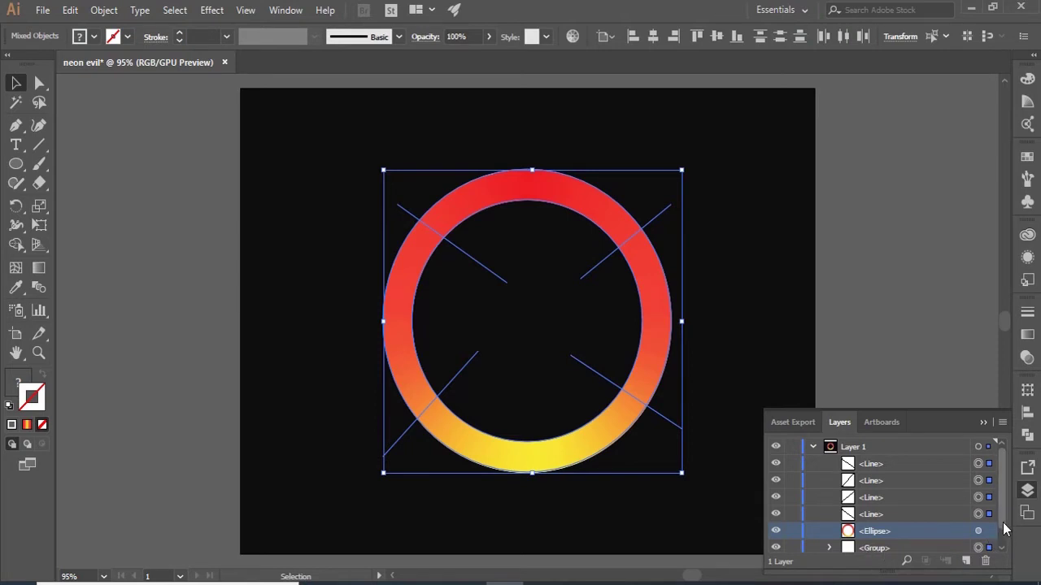
drag(1003, 522, 1004, 537)
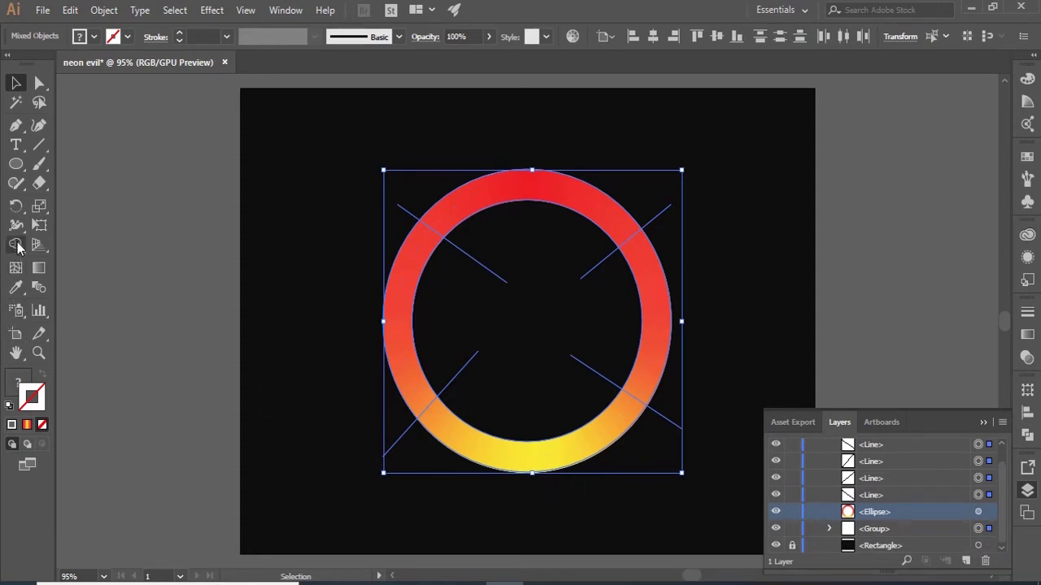
key(shift+m)
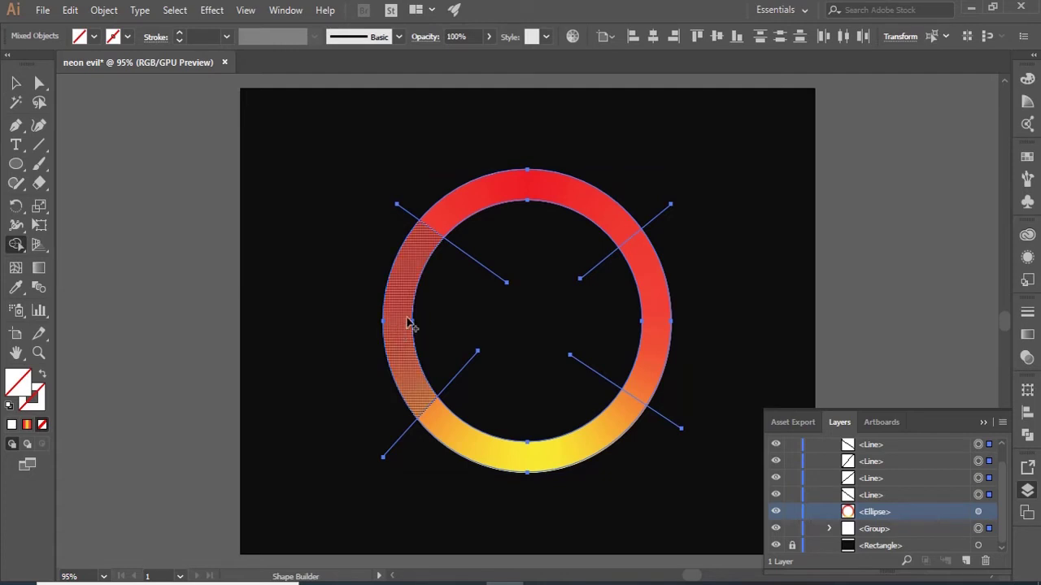
click(413, 295)
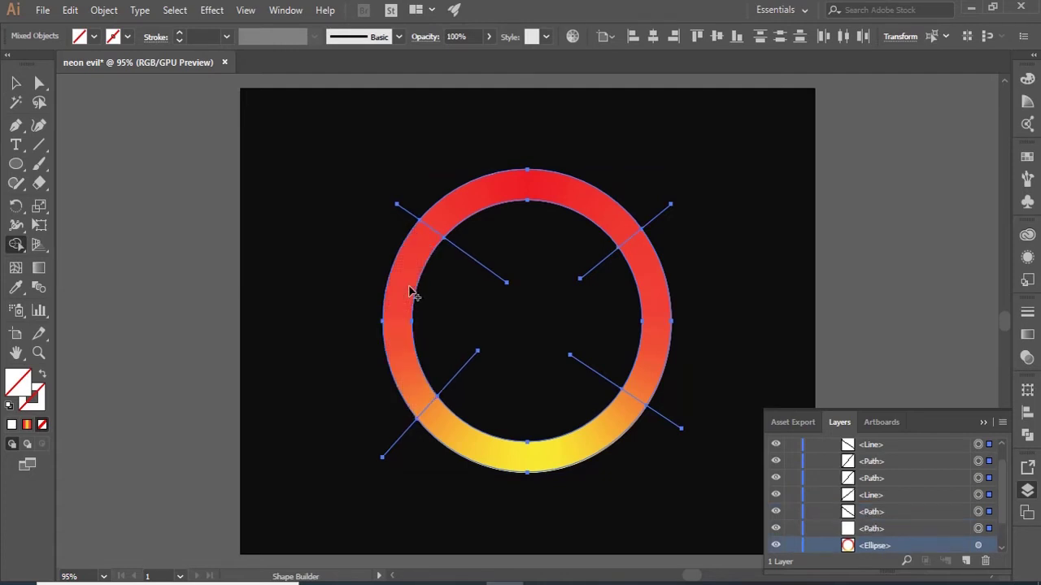
click(528, 200)
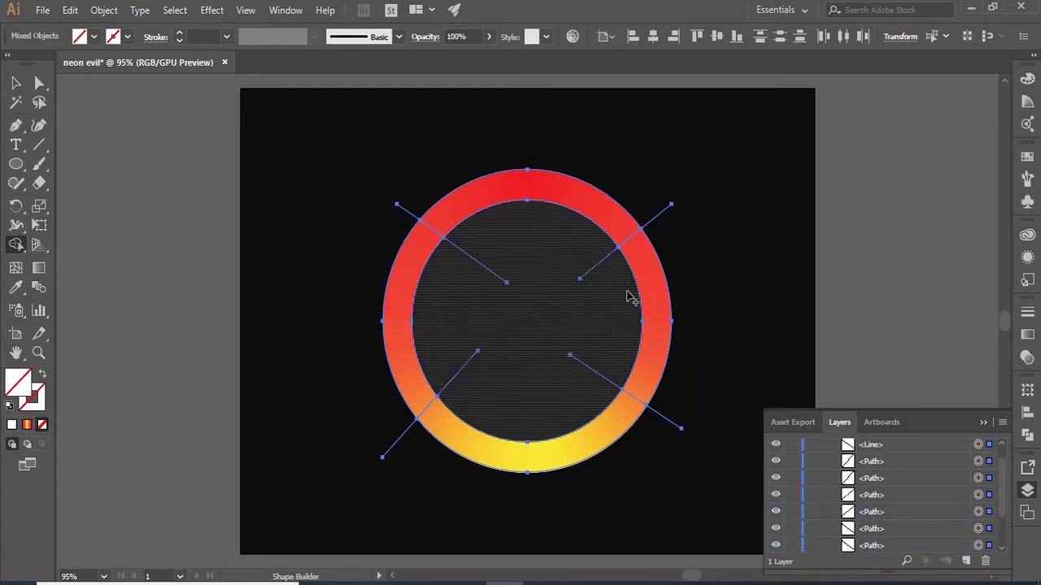
click(657, 313)
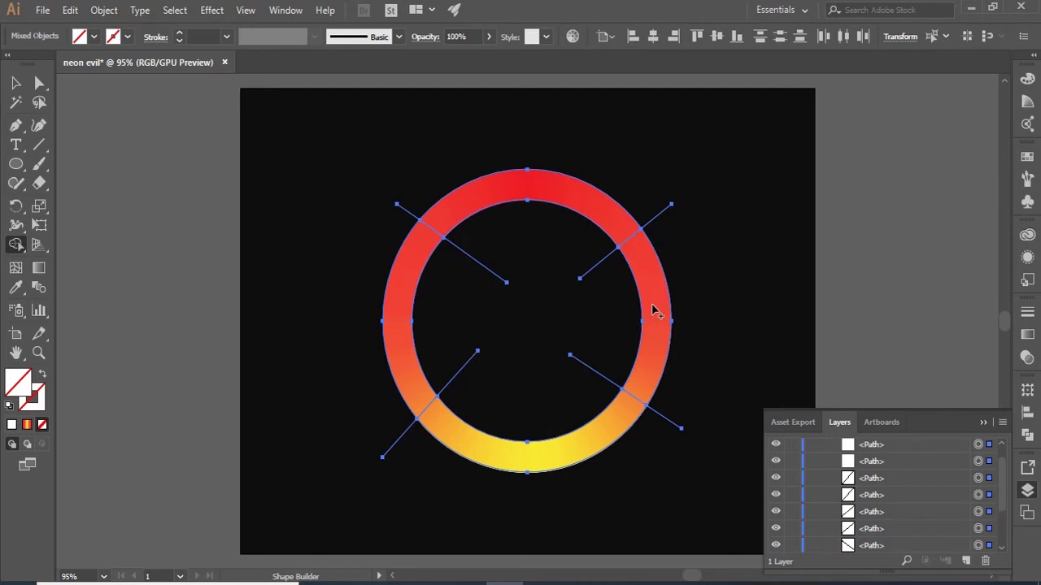
click(530, 462)
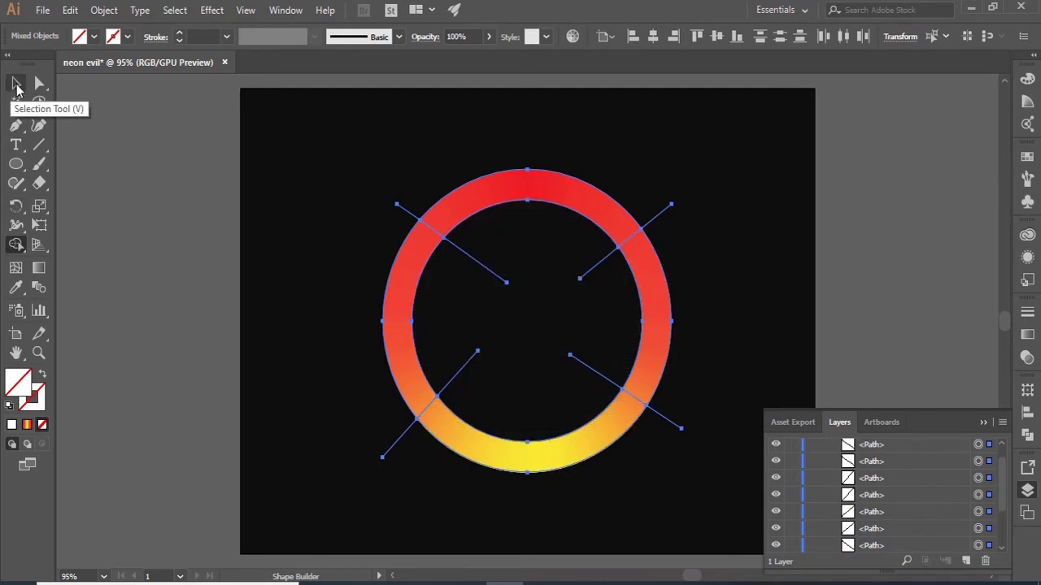
Step: Delete all the leftover line paths inside and outside the ring, check the ring group's four segments in the layers, and deselect everything
click(16, 84)
scroll(950, 519, up, 1)
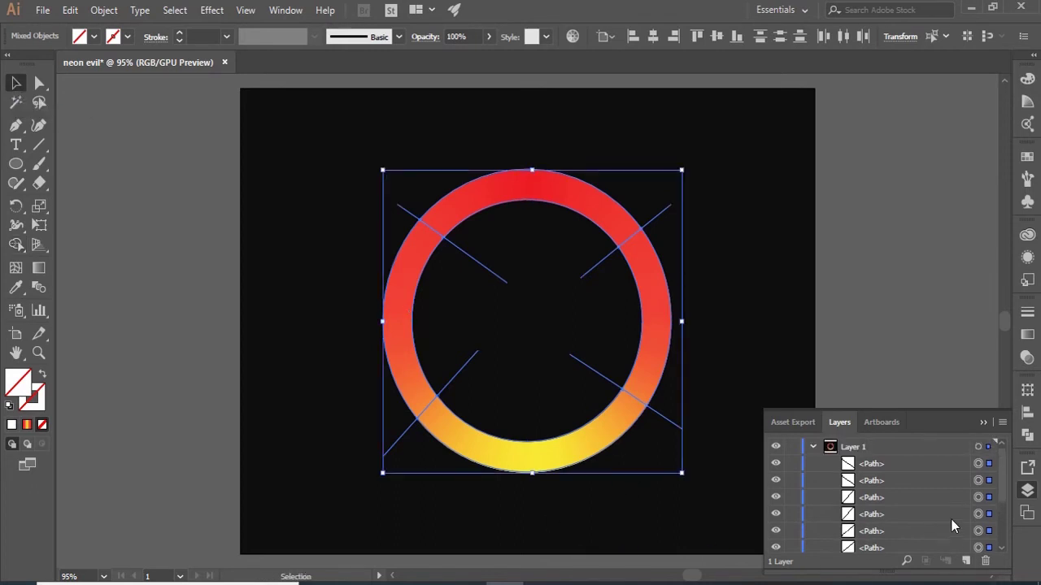
scroll(946, 512, down, 2)
click(990, 528)
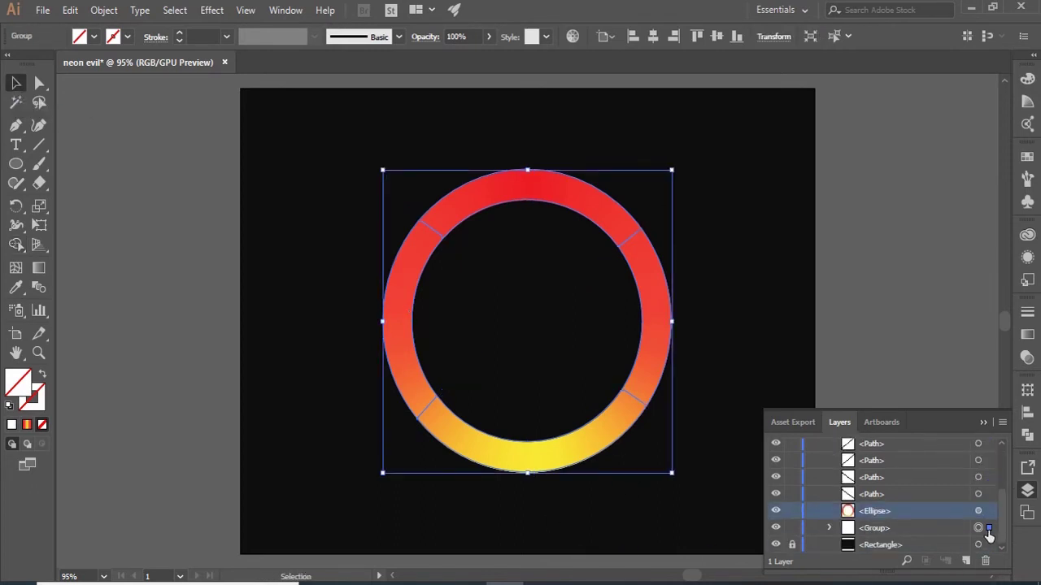
scroll(1004, 527, up, 3)
click(989, 464)
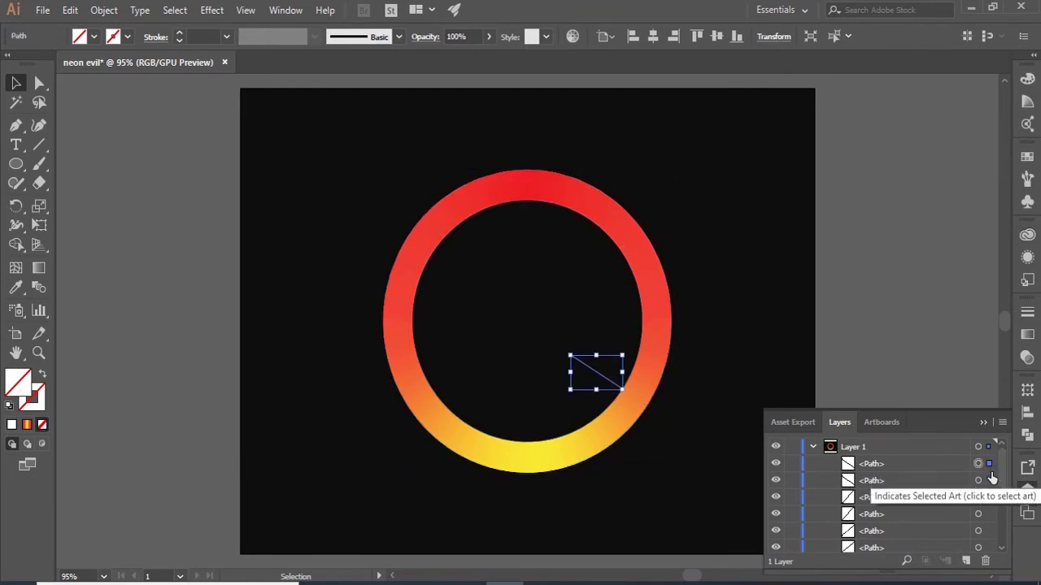
shift+click(989, 480)
shift+click(989, 498)
shift+click(989, 514)
shift+click(988, 531)
drag(1003, 486, 1003, 511)
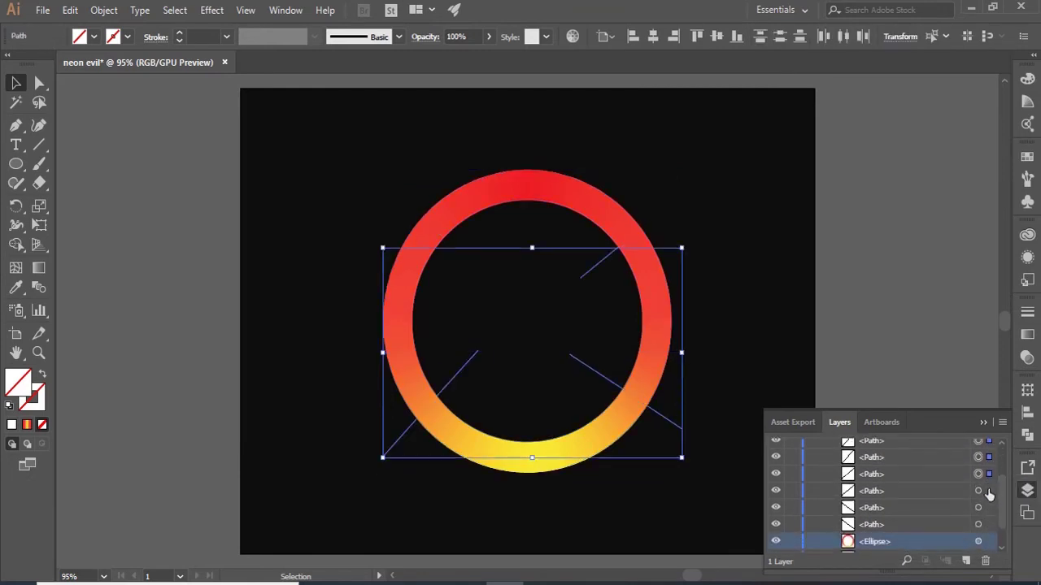
shift+click(989, 491)
shift+click(989, 509)
shift+click(989, 527)
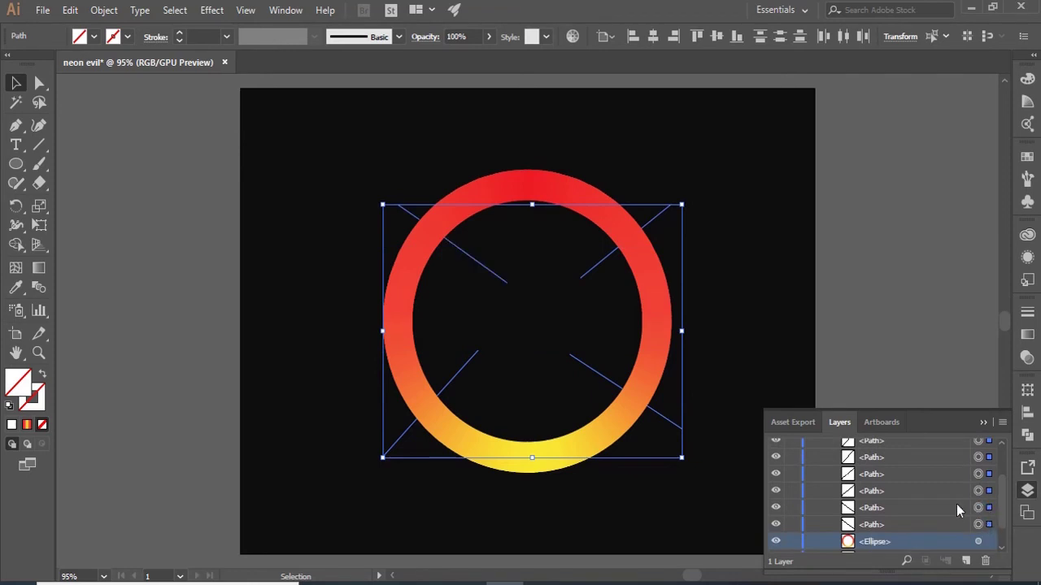
key(ctrl+g)
key(ctrl+shift+a)
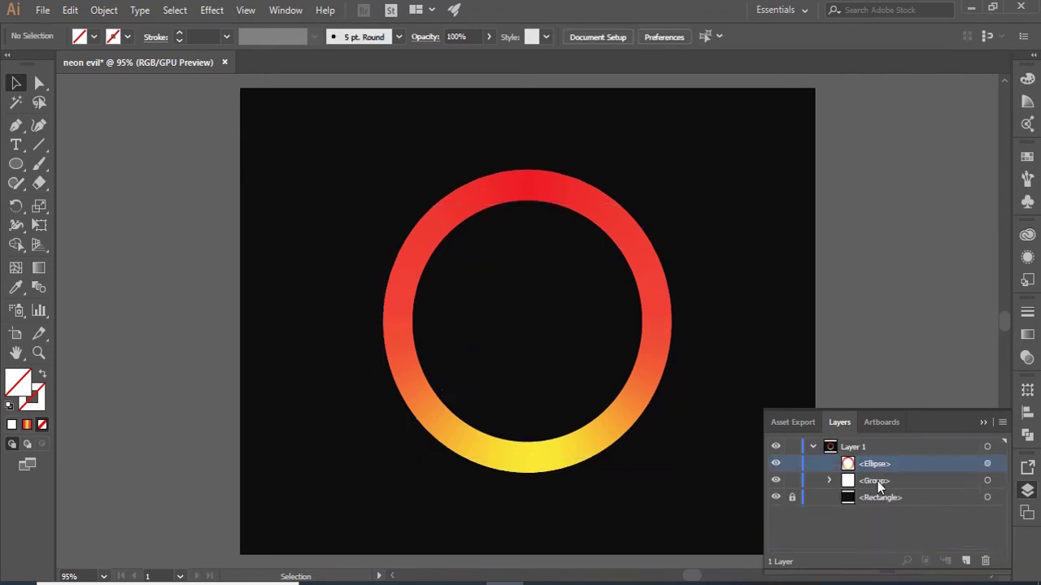
click(829, 480)
scroll(916, 505, down, 1)
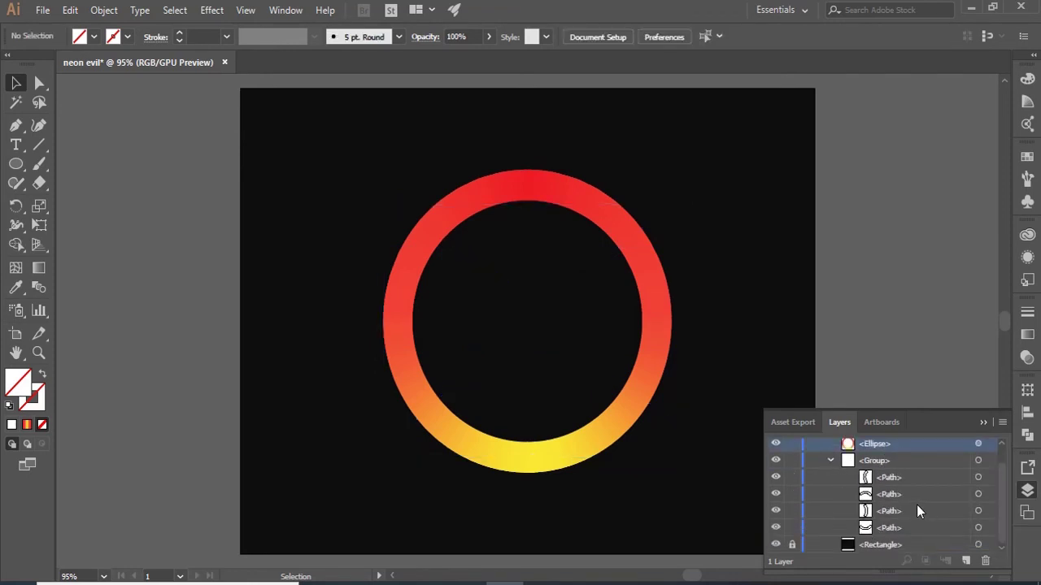
click(878, 287)
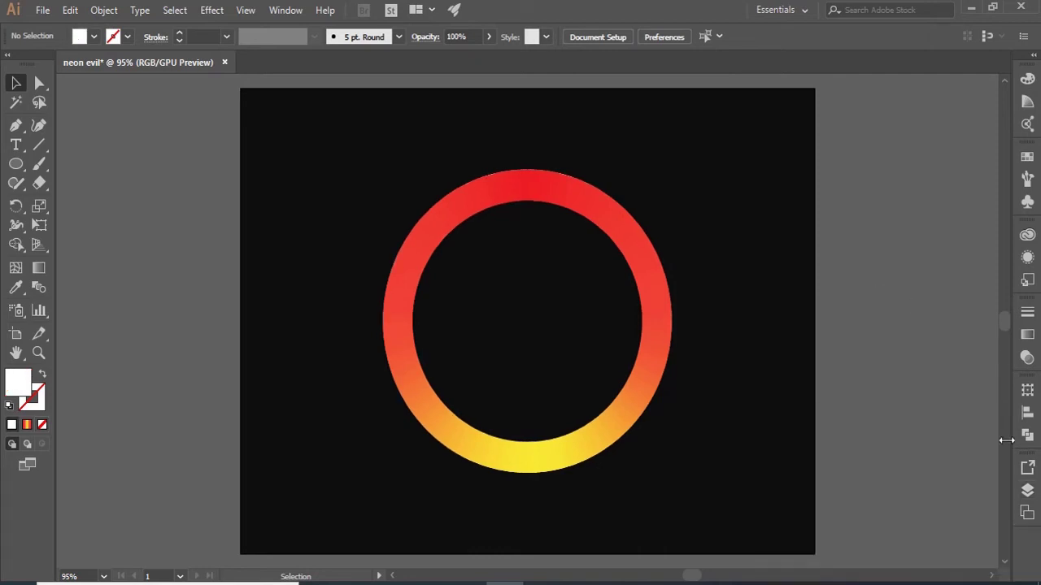
Step: Add an orange Outer Glow in Screen mode with 100% opacity and 16 pt blur to the ring's left white segment, then deselect it
click(1031, 489)
click(894, 499)
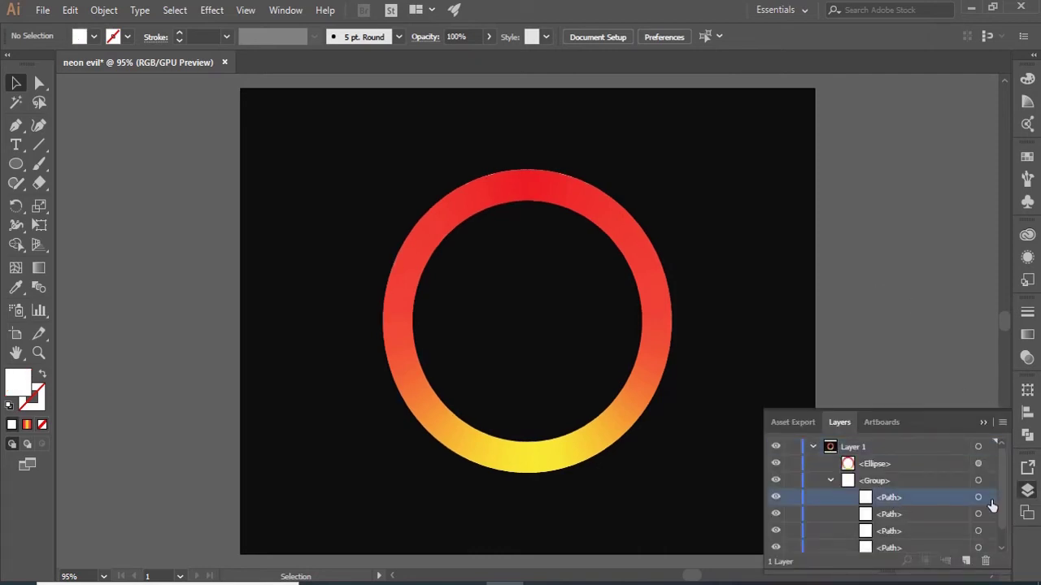
click(978, 498)
click(212, 10)
mouse_move(285, 192)
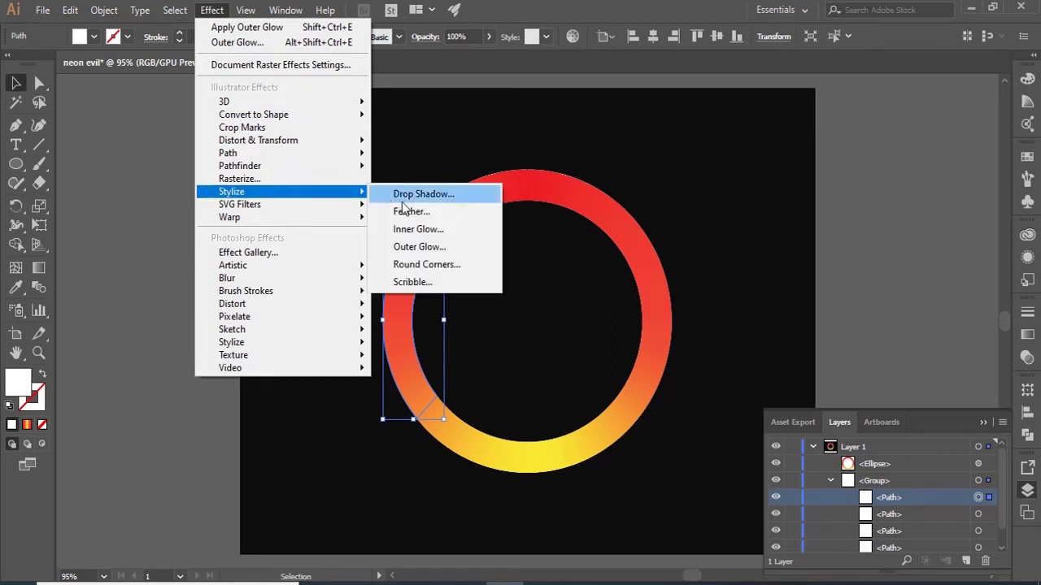
click(409, 247)
click(757, 302)
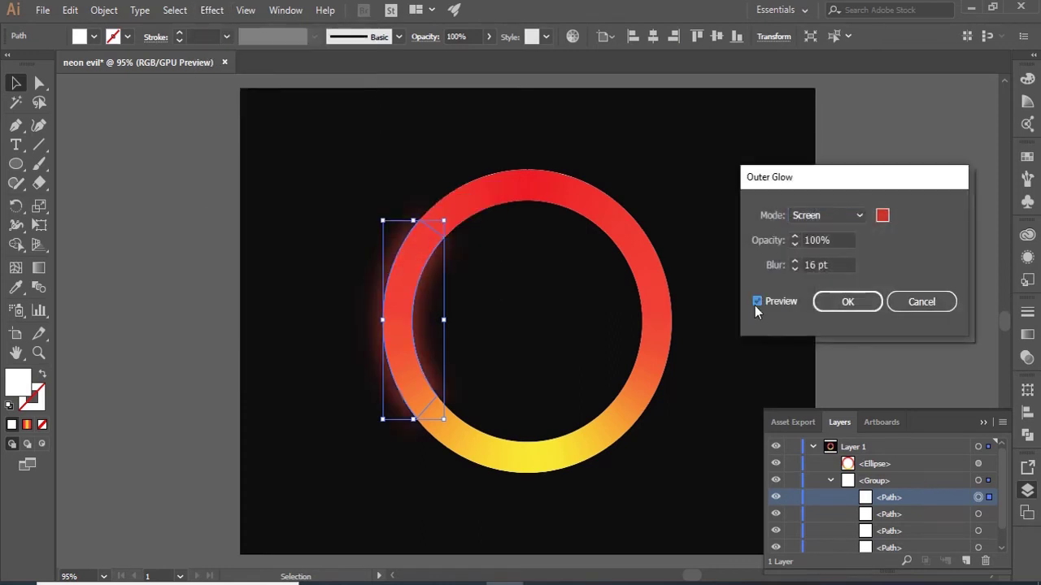
click(882, 217)
mouse_move(828, 446)
mouse_down()
mouse_move(830, 434)
mouse_move(828, 445)
mouse_up()
drag(790, 336, 783, 301)
click(975, 255)
click(842, 303)
click(734, 330)
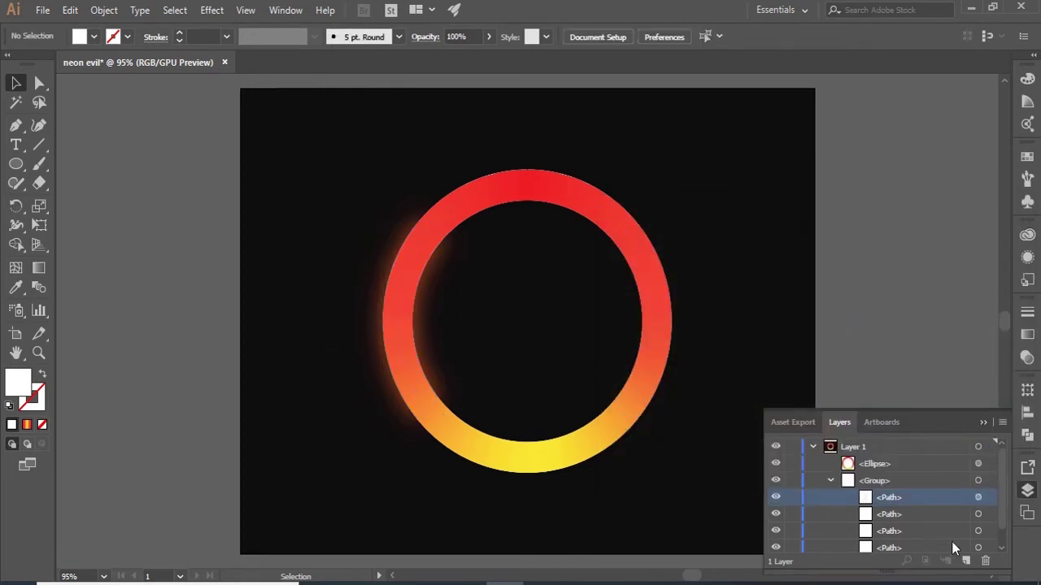
Step: Apply a bright red Outer Glow in Screen mode with 16 pt blur to the white segment at the ring's top
click(988, 517)
click(211, 10)
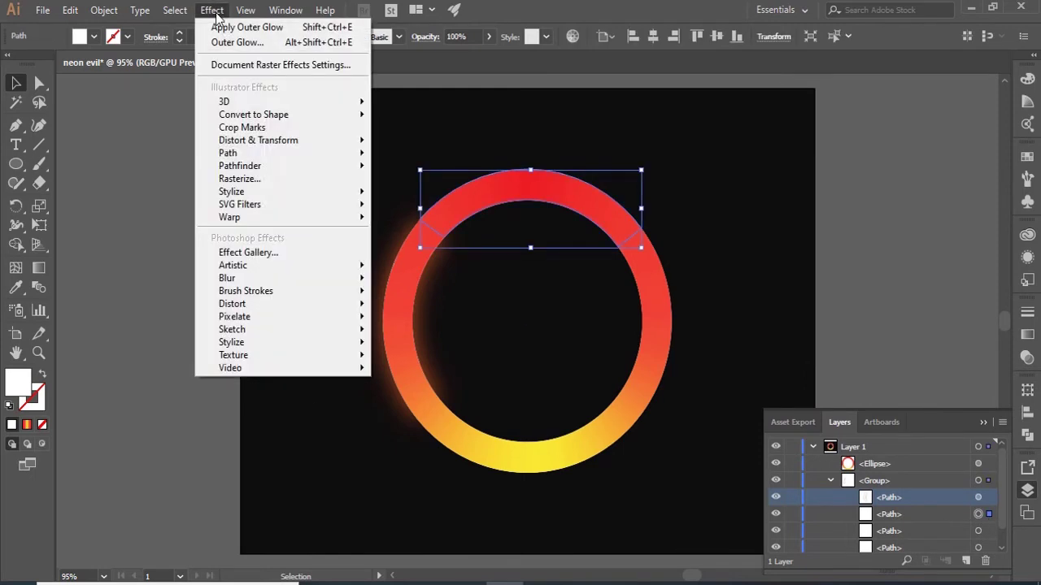
click(419, 247)
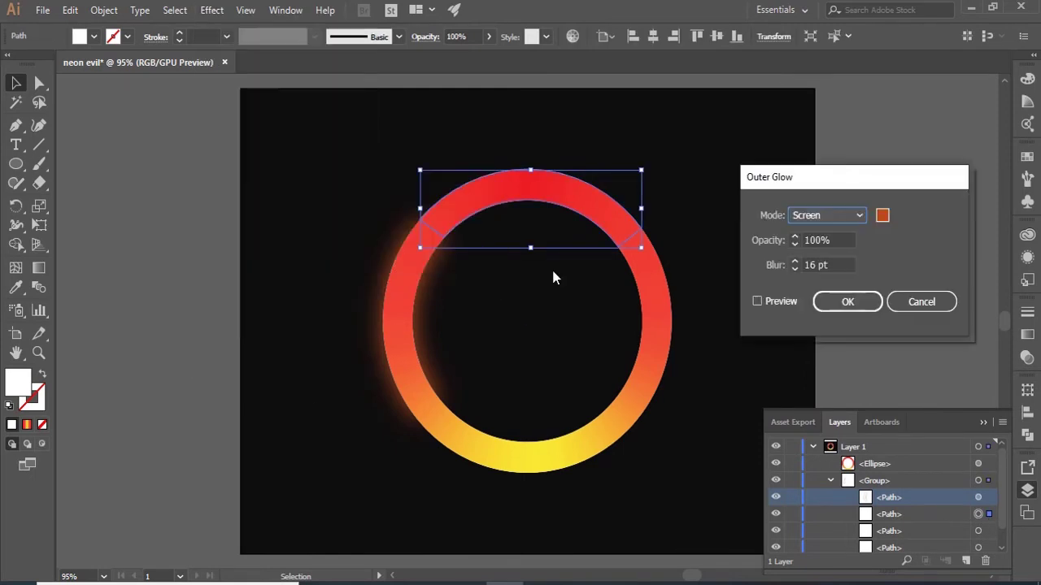
click(884, 216)
drag(816, 450, 831, 458)
click(789, 268)
click(971, 260)
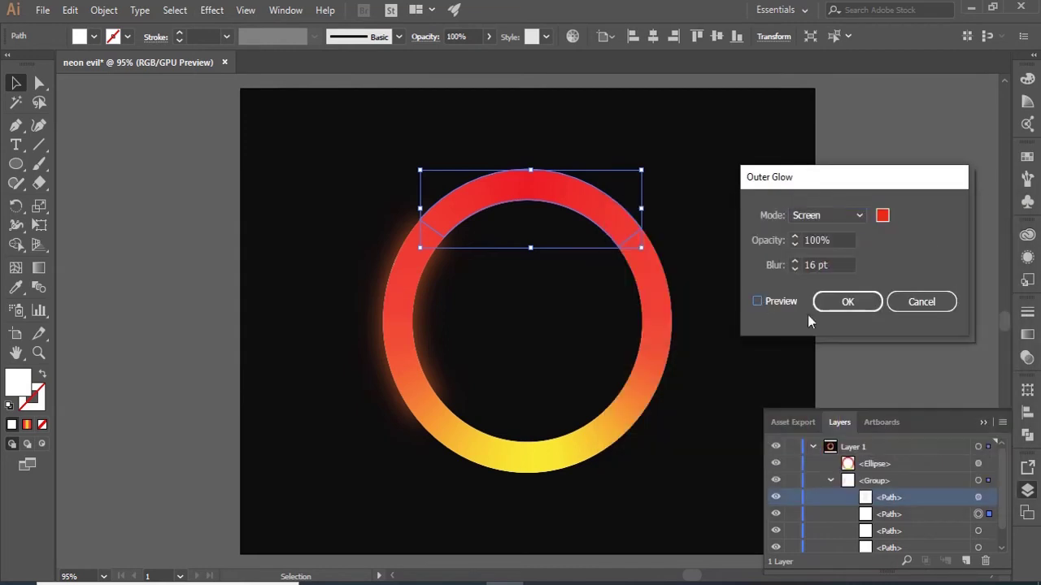
click(845, 302)
Step: Give the ring's right white segment a red-orange Outer Glow in Screen mode with 16 pt blur
scroll(980, 527, down, 1)
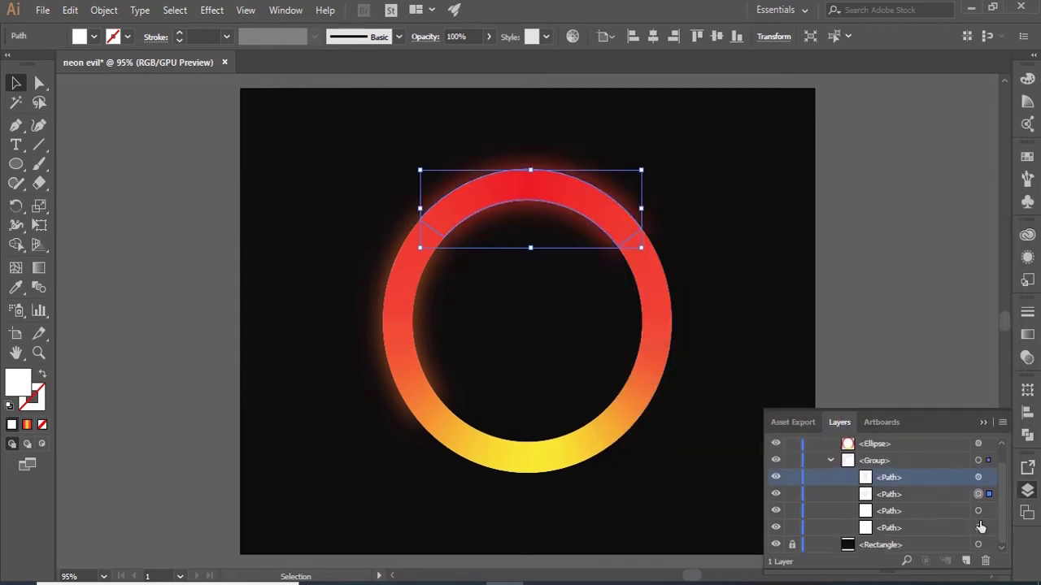
click(978, 510)
click(211, 10)
mouse_move(325, 192)
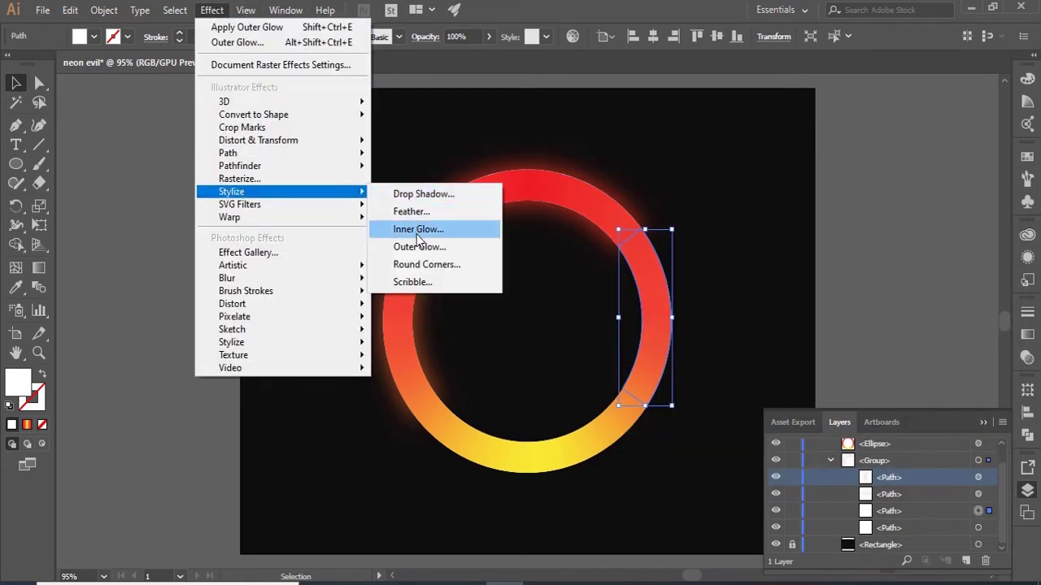
click(419, 246)
click(884, 216)
drag(831, 455, 832, 444)
click(789, 331)
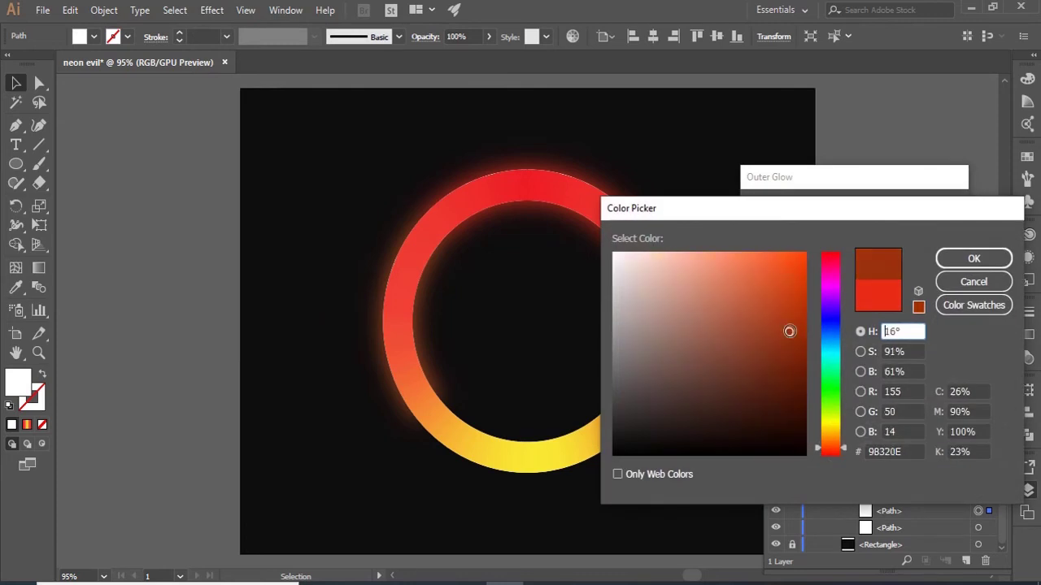
click(793, 294)
click(973, 282)
click(846, 302)
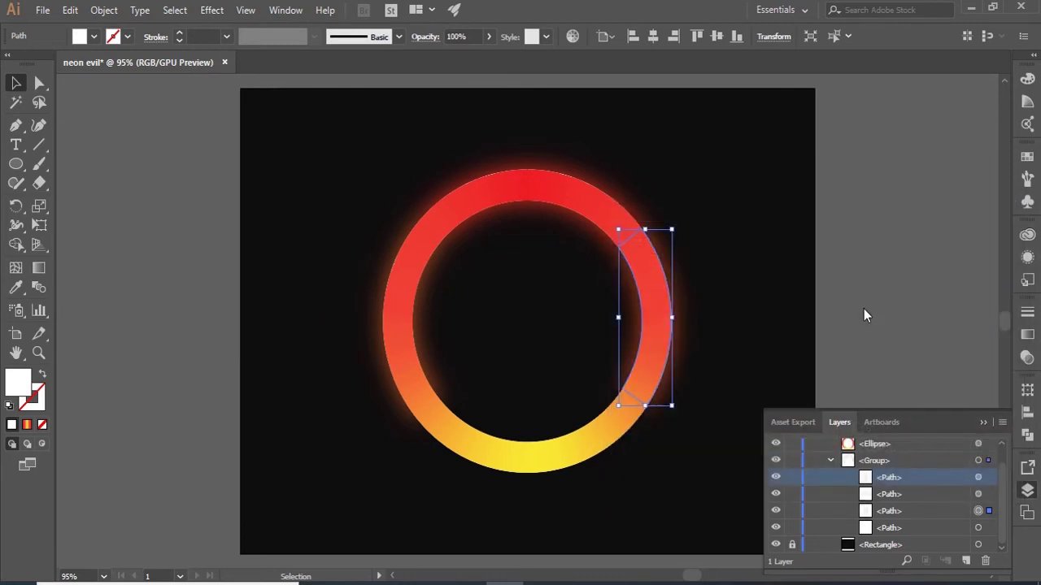
Step: Apply a yellow (E5C615) Outer Glow with 16 pt blur to the ring's bottom white segment, collapse the layers list and deselect everything
click(978, 528)
click(212, 10)
mouse_move(385, 195)
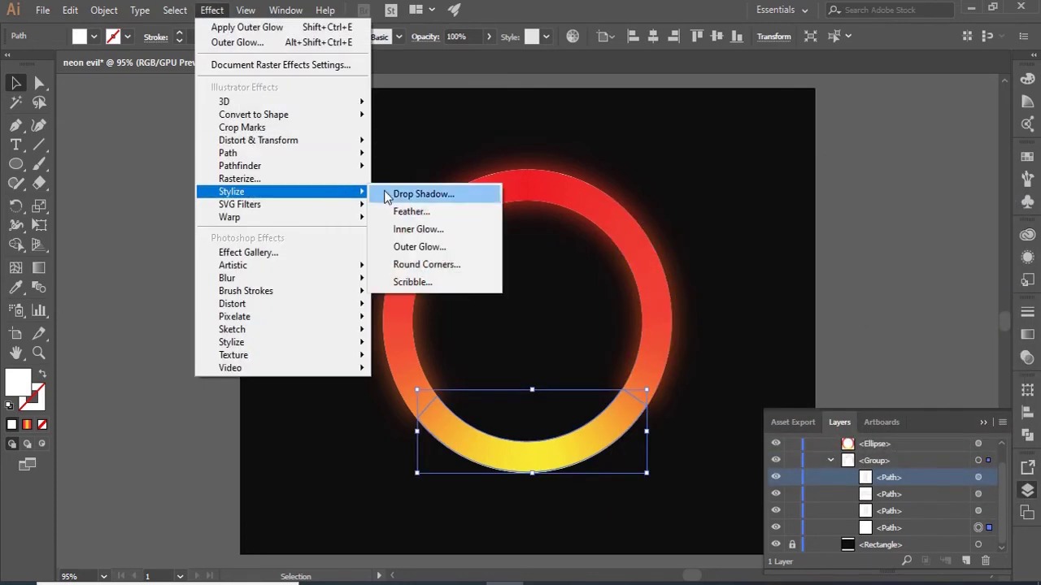
click(415, 260)
click(765, 304)
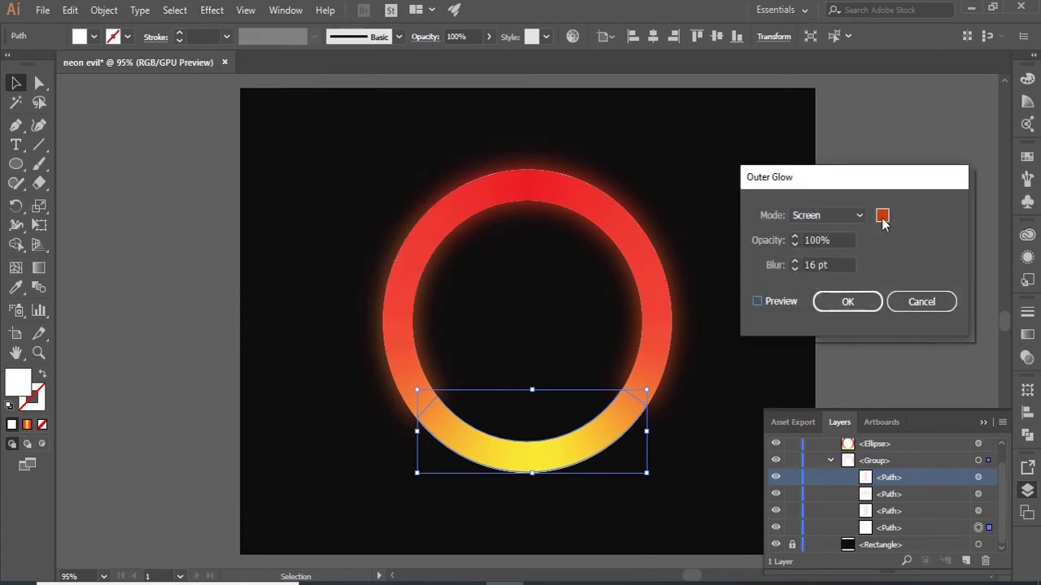
click(882, 216)
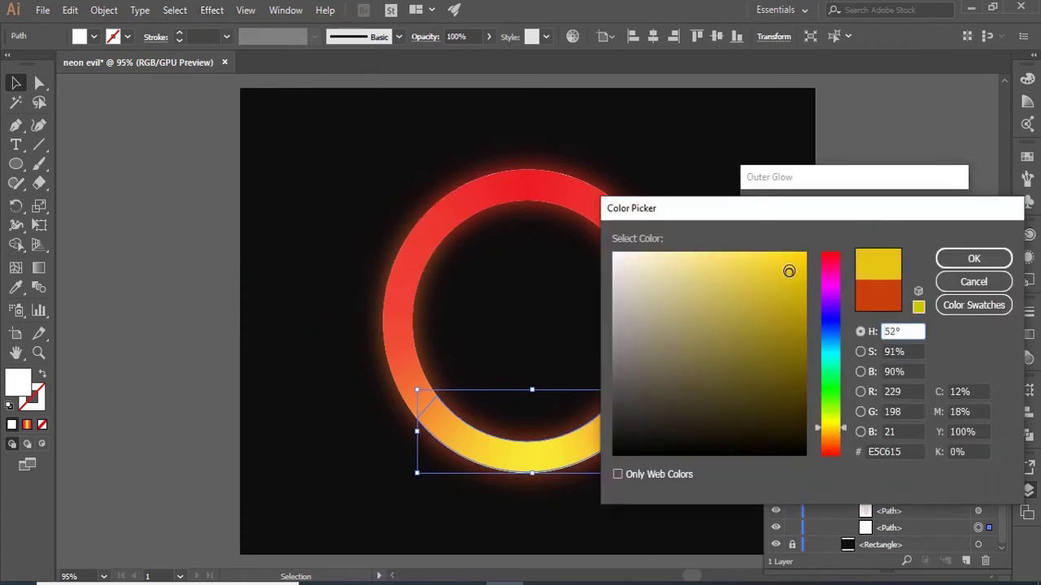
click(991, 255)
click(857, 302)
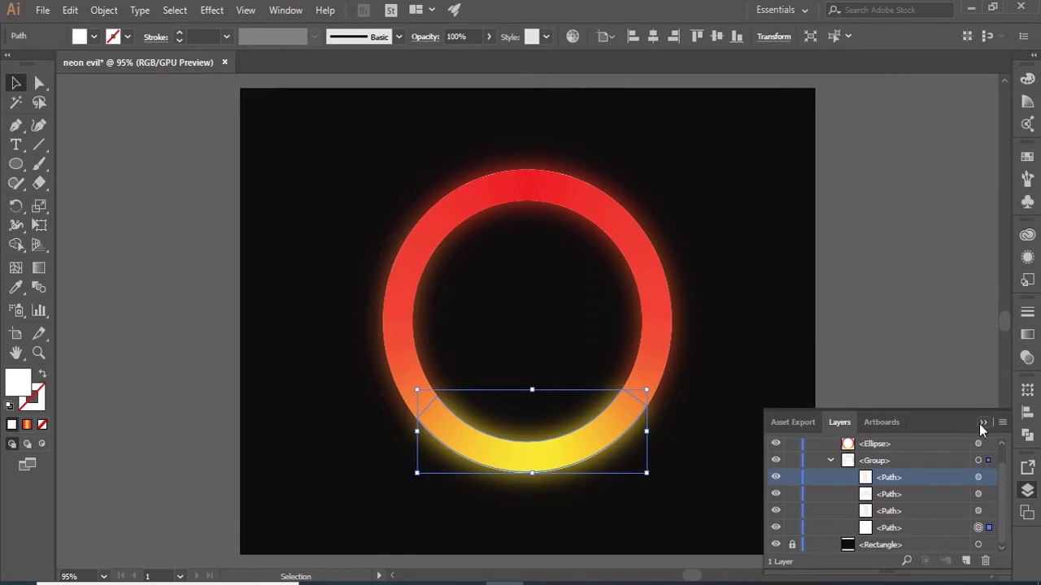
click(982, 423)
click(797, 418)
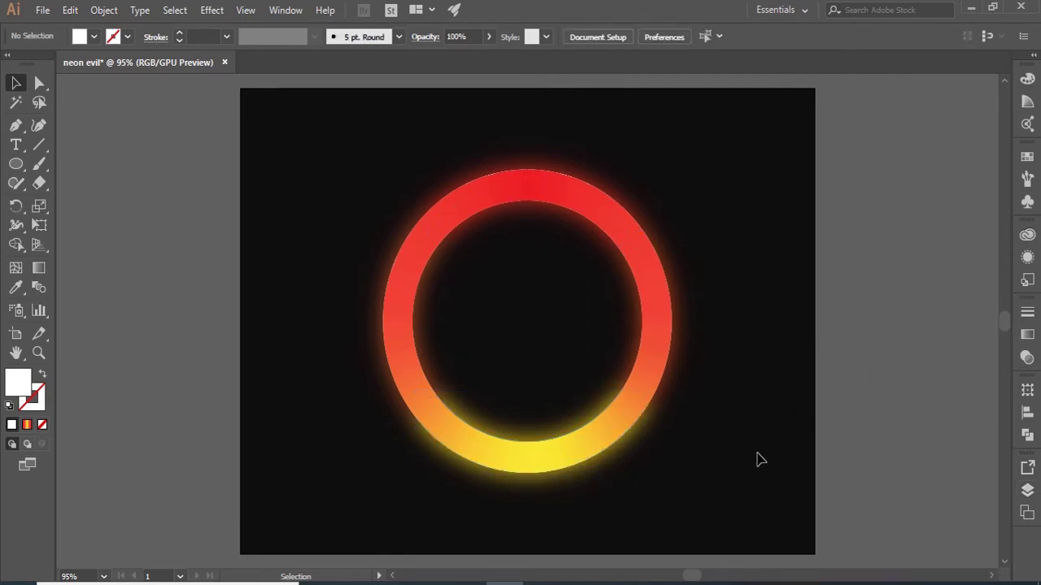
click(569, 193)
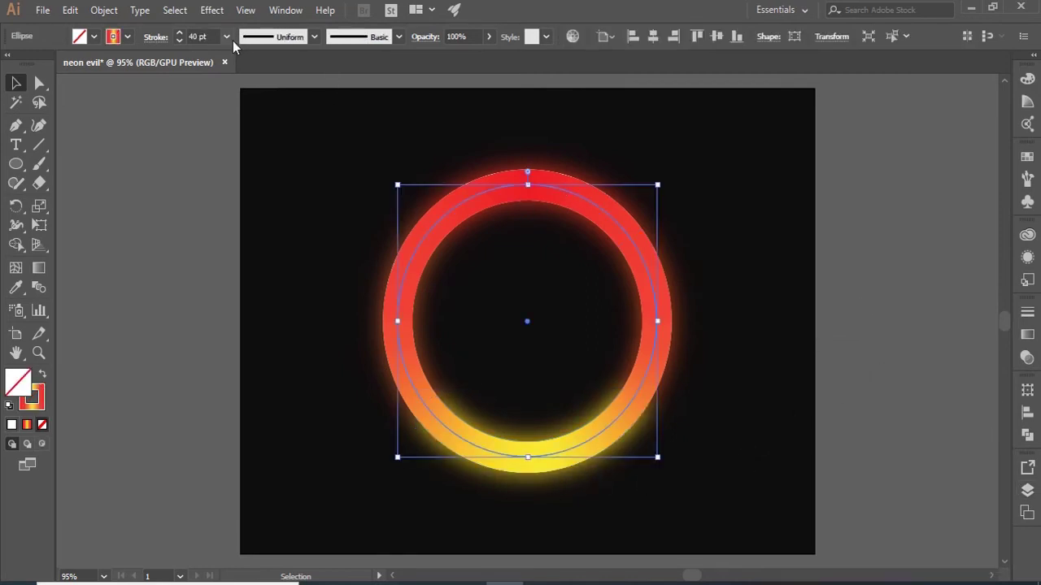
click(275, 165)
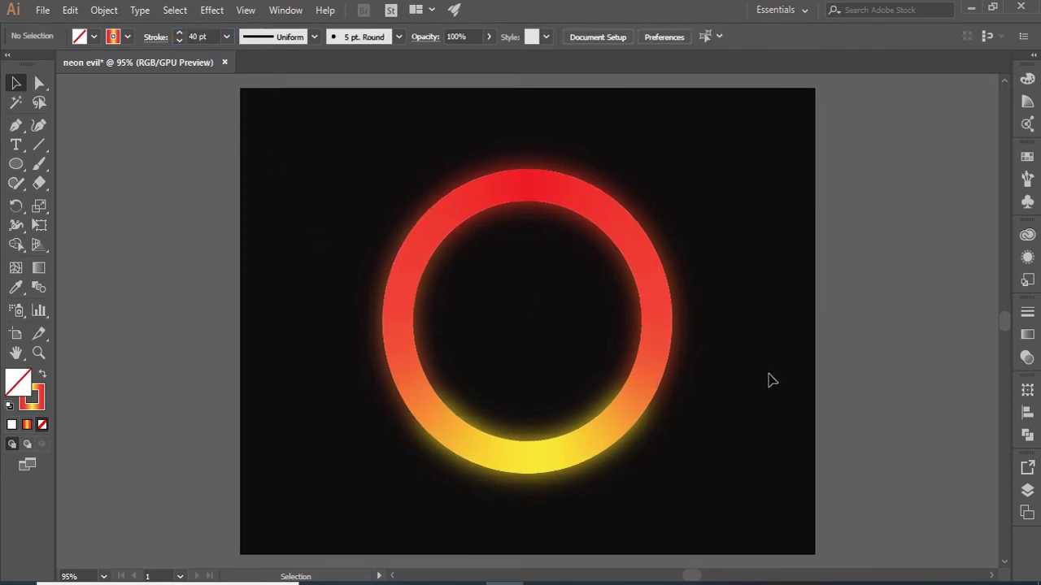
Step: Set up the Pen tool with a 1 pt stroke in solid orange-red F94F21
key(p)
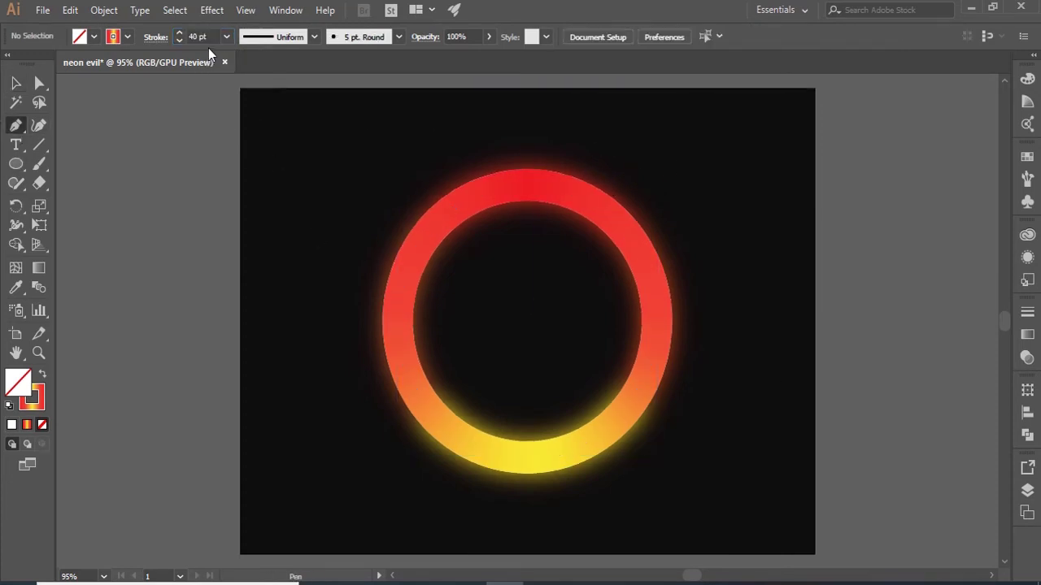
click(227, 38)
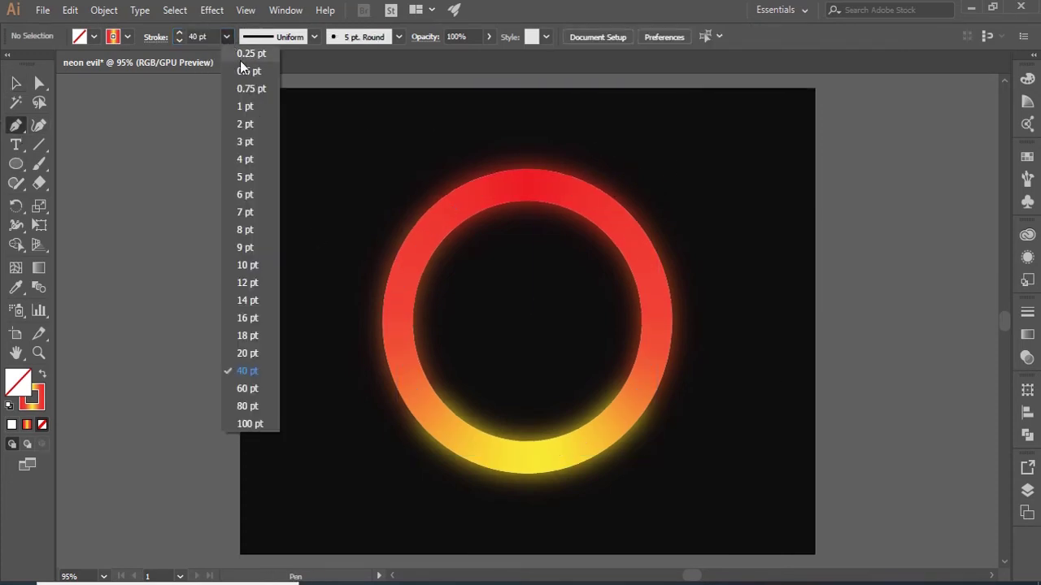
click(248, 106)
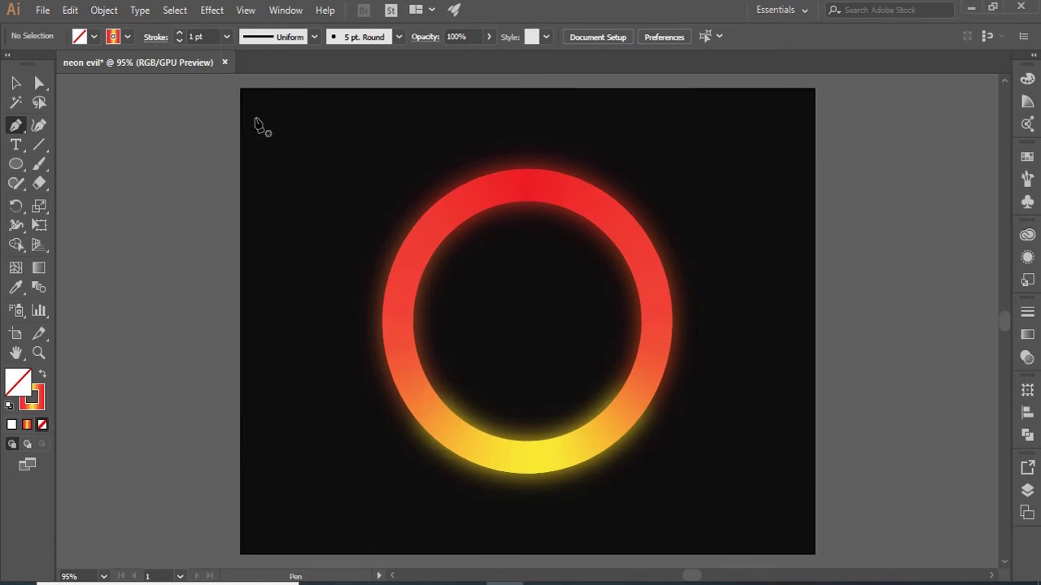
double_click(44, 397)
drag(797, 258, 782, 256)
click(973, 259)
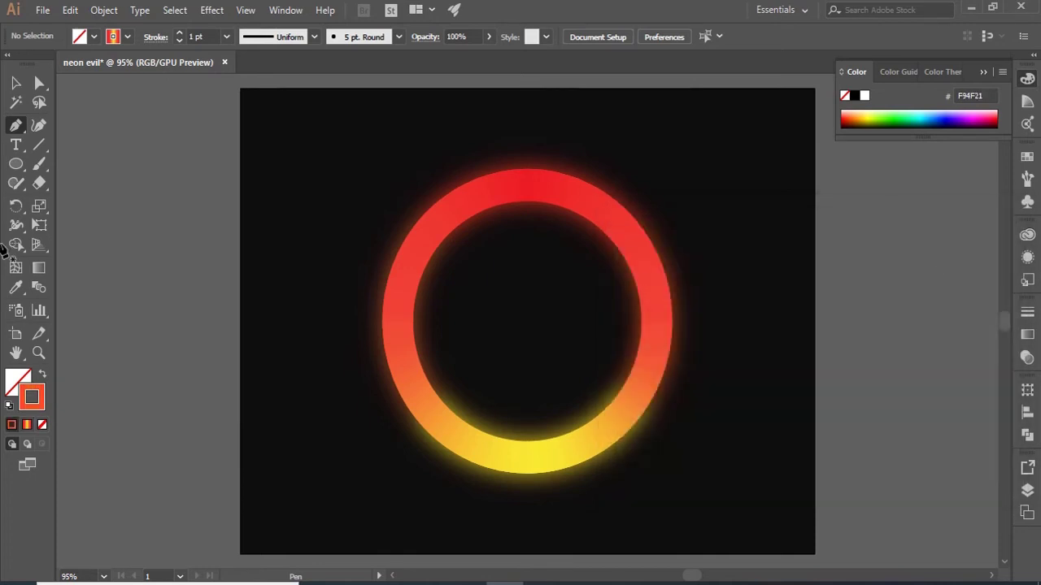
Step: Draw an open curved horn rising from the ring's upper-right edge, with its tip at about X 609 pt, Y 62 pt
click(596, 186)
drag(648, 175, 714, 94)
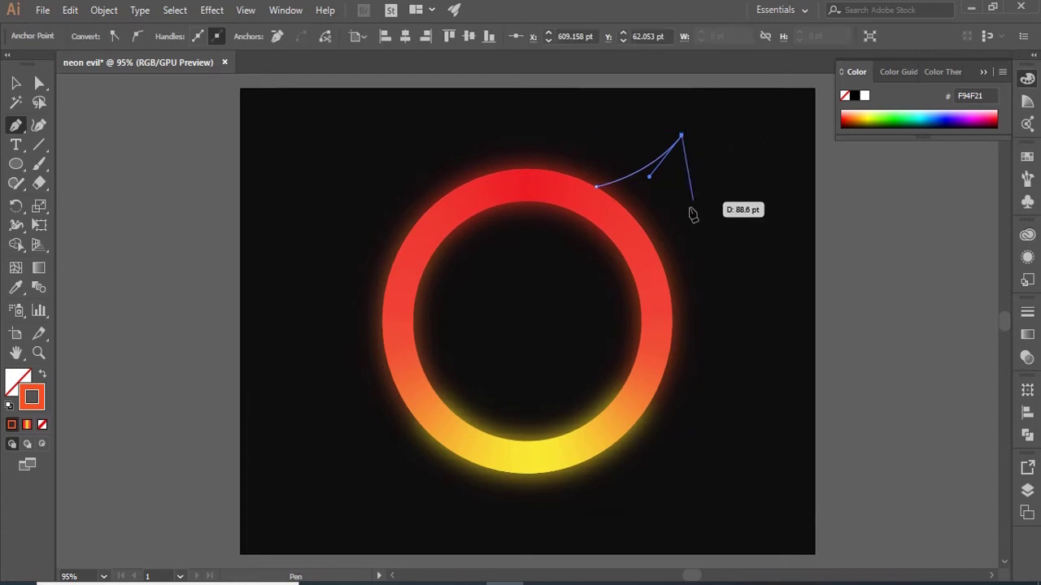
mouse_move(658, 235)
mouse_down()
mouse_move(623, 274)
mouse_move(661, 239)
mouse_move(651, 247)
mouse_up()
click(651, 244)
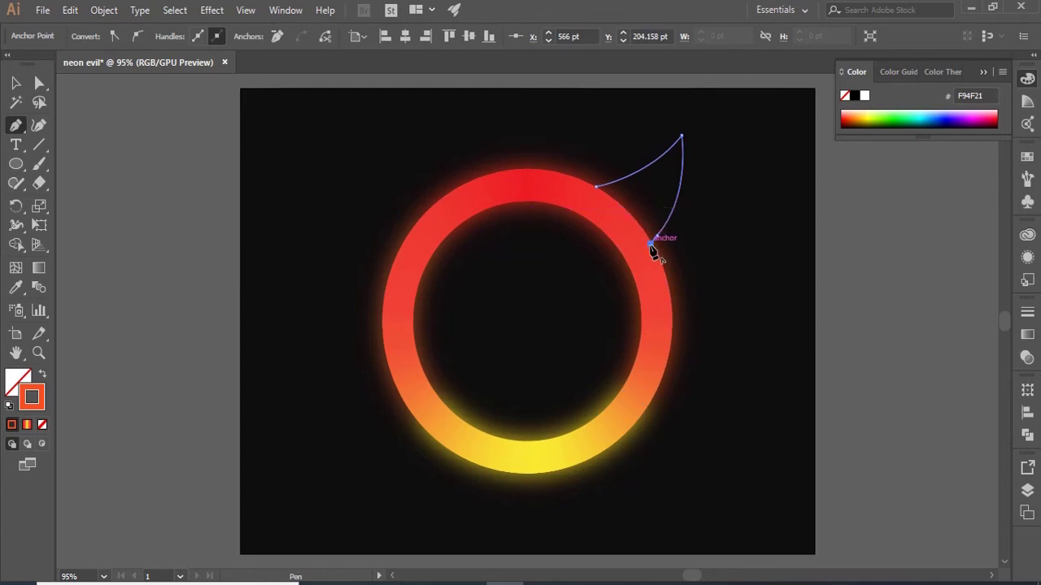
key(v)
click(718, 152)
Step: Create a copy of the horn reflected across the vertical axis
click(684, 139)
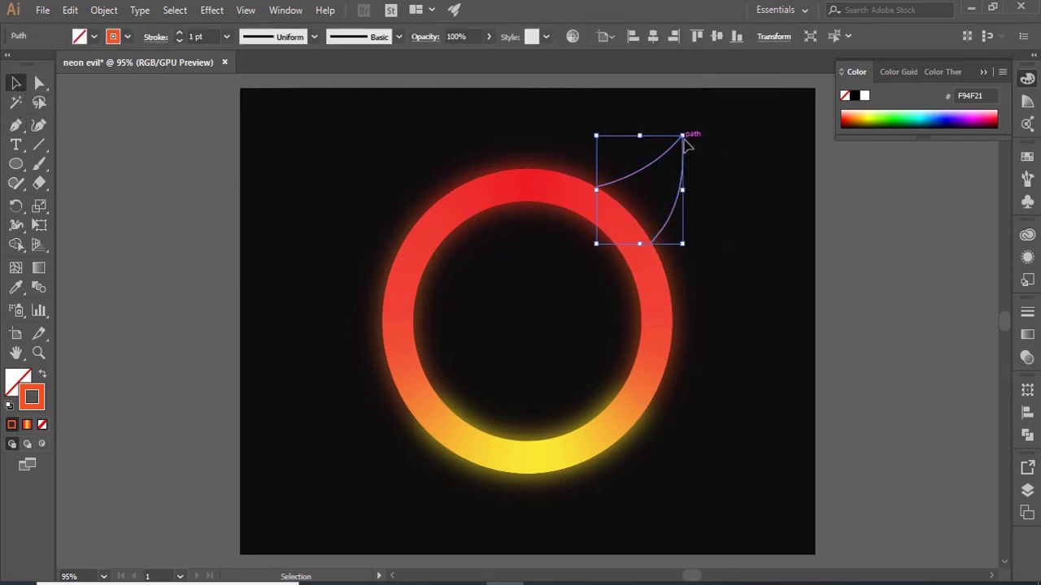
right_click(684, 140)
mouse_move(829, 378)
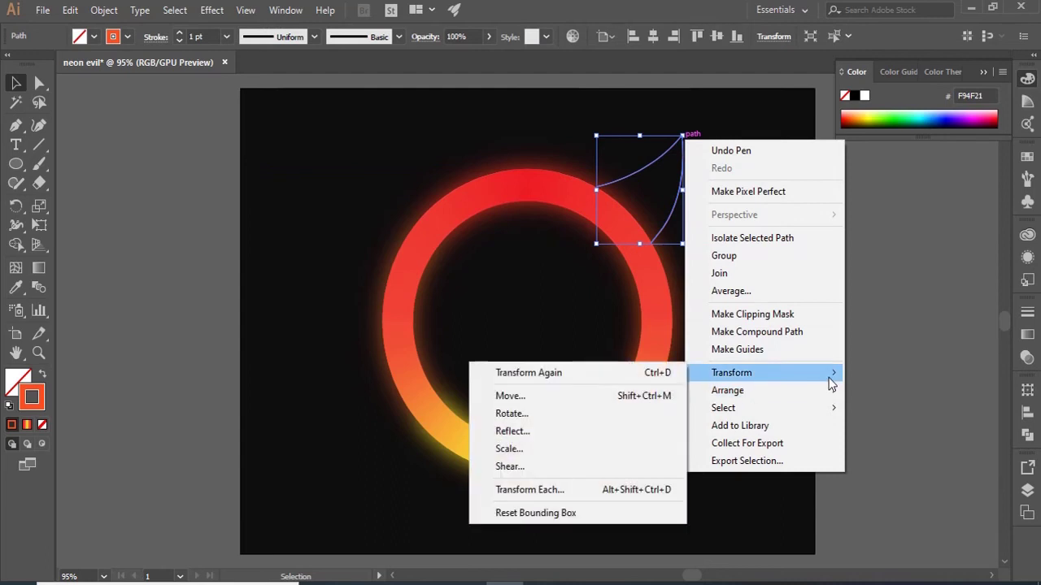
click(561, 431)
click(670, 423)
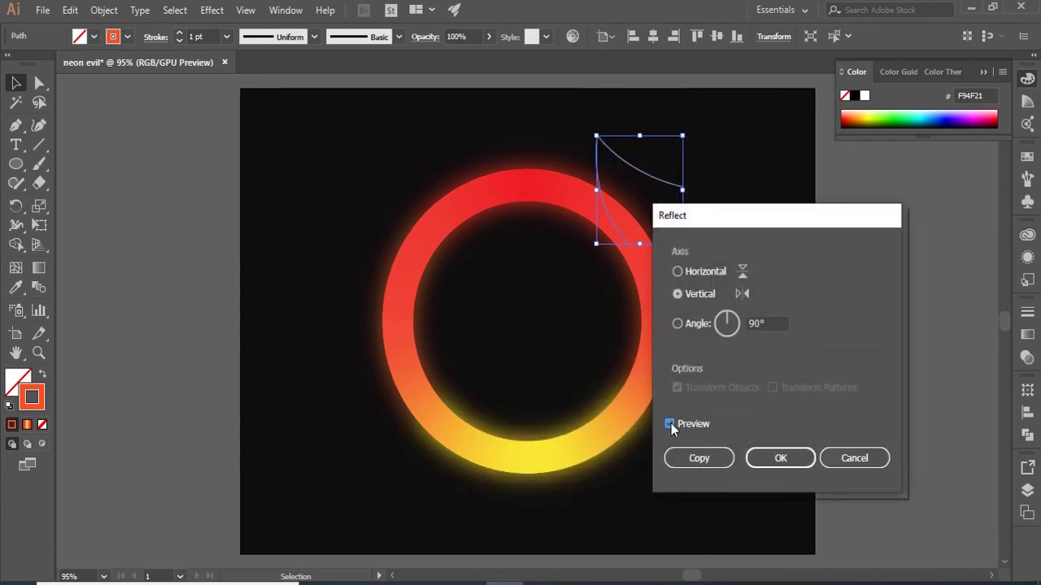
click(773, 461)
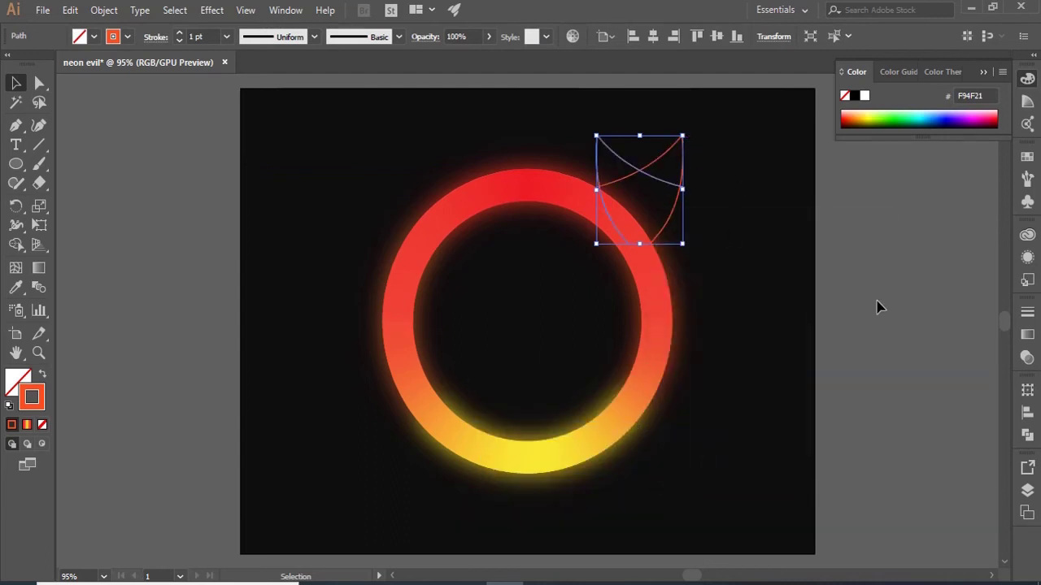
Step: Move the reflected horn horizontally onto the ring's upper-left edge, nudge it to mirror the right horn, and deselect it
key(Left)
key(Left)
key(Left)
key(Left)
key(Left)
key(Left)
key(Left)
key(Left)
key(Left)
key(Left)
key(Left)
key(Left)
key(Left)
key(Left)
key(Left)
key(Left)
key(Left)
key(Left)
key(Left)
key(Left)
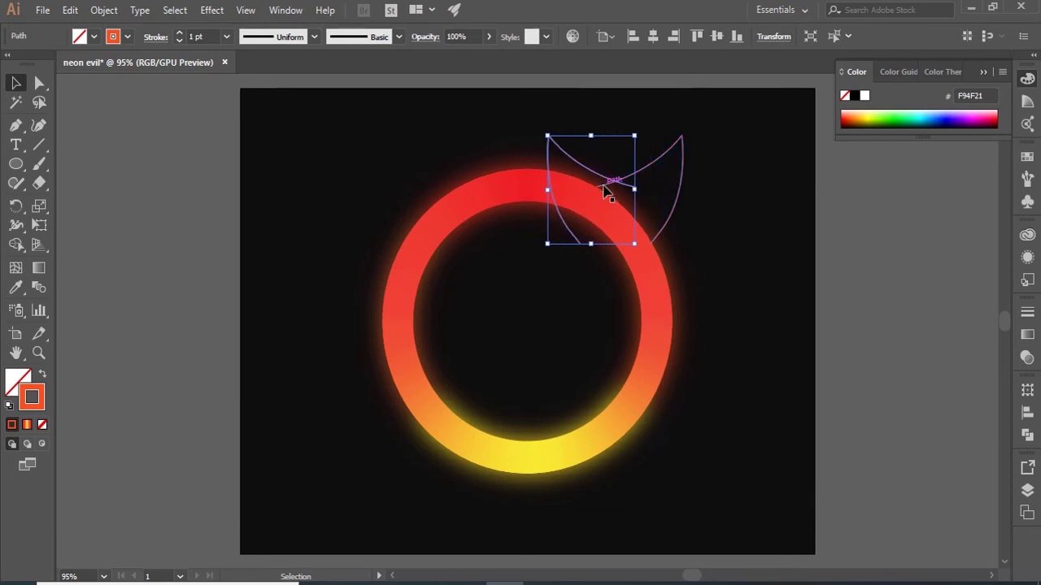
drag(605, 192, 423, 182)
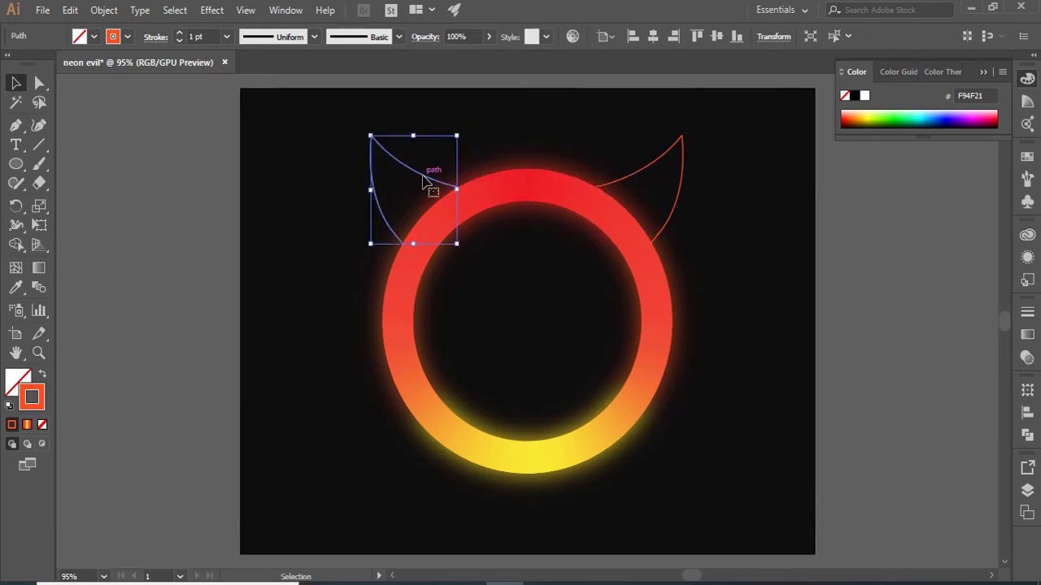
key(Left)
key(Up)
click(732, 315)
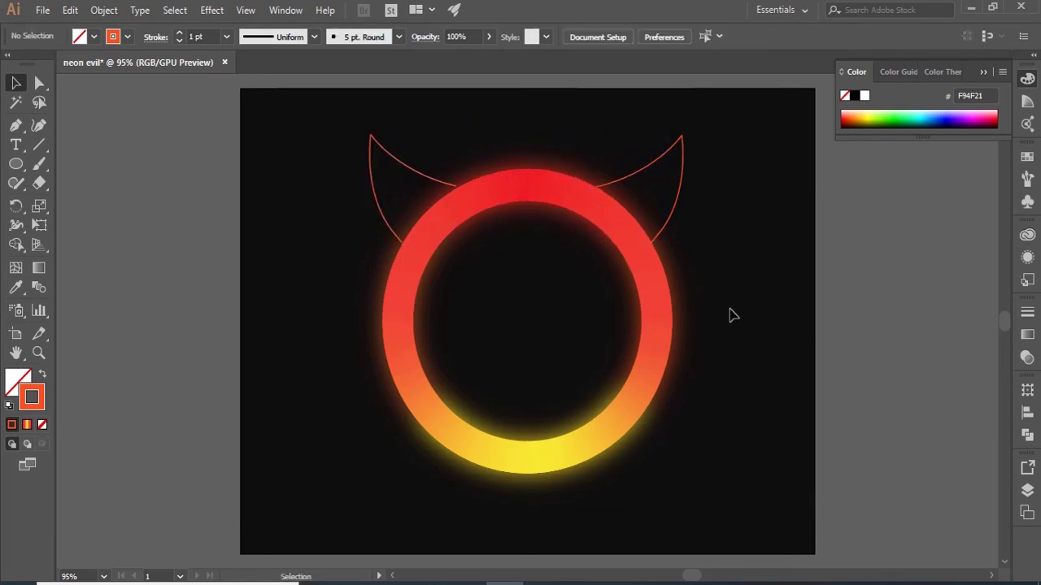
Step: Select both horns together and set their stroke weight to 18 pt
click(431, 175)
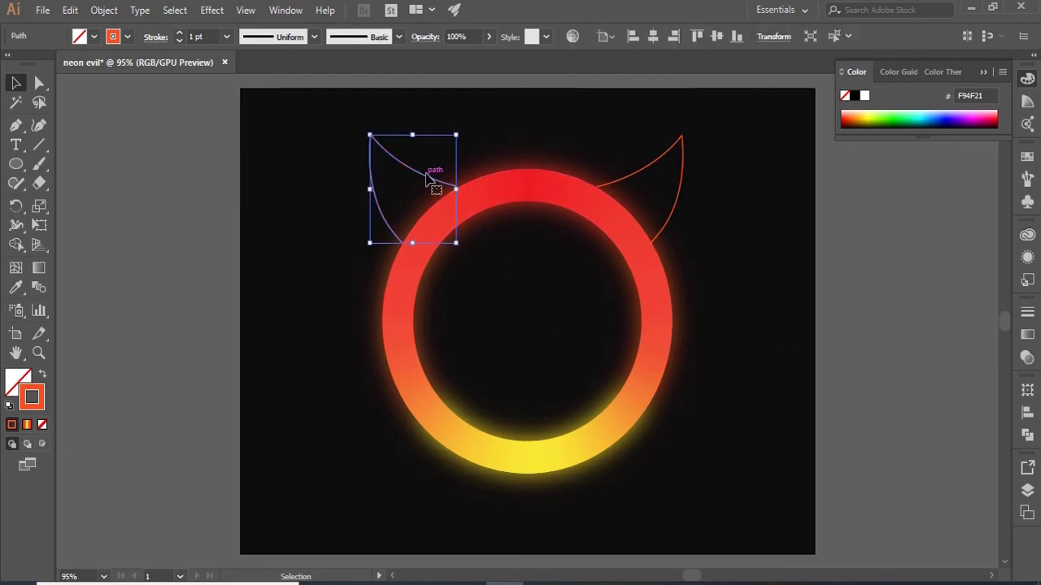
click(762, 316)
click(684, 174)
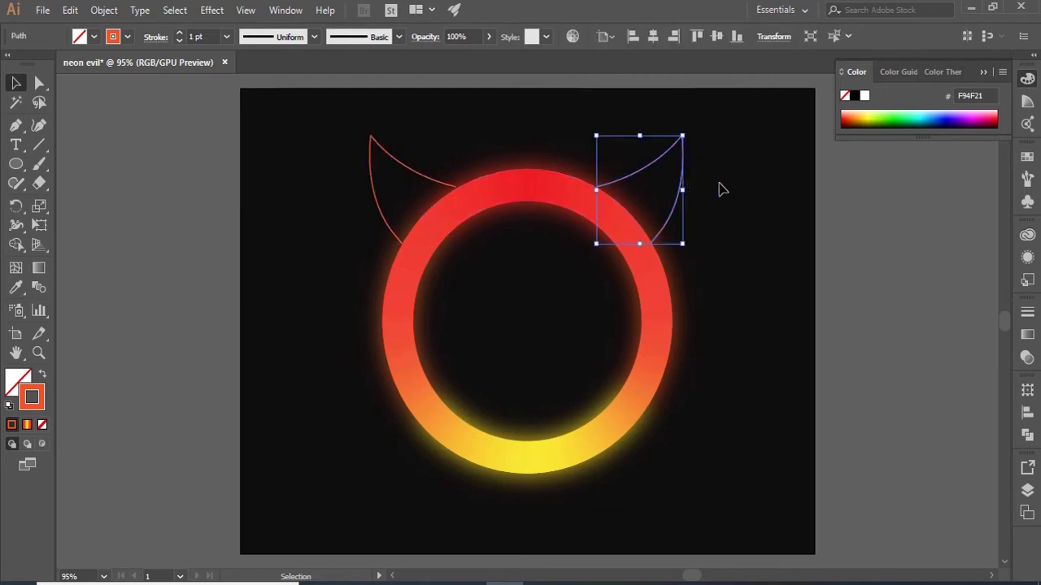
shift+click(400, 167)
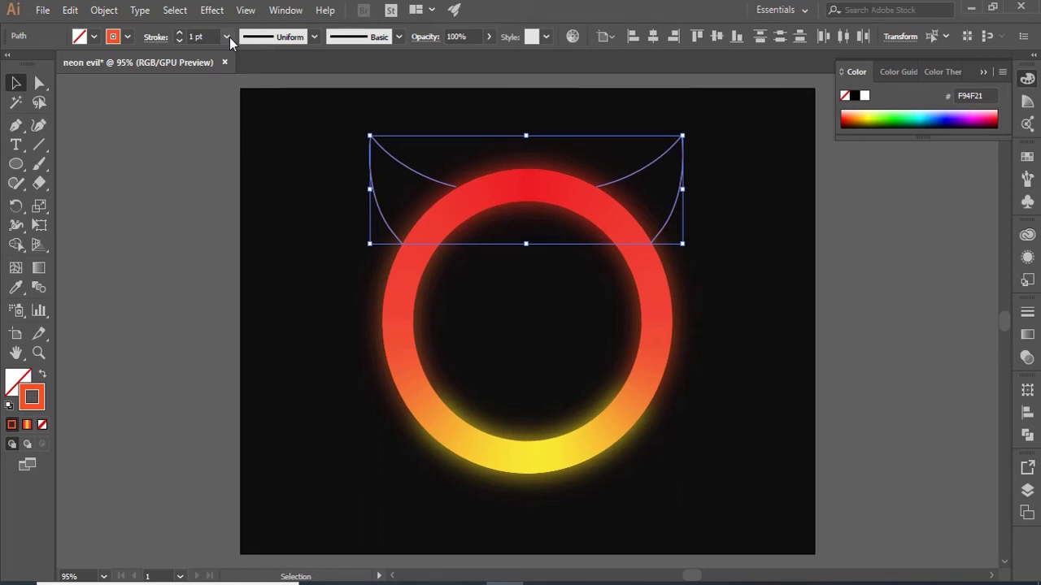
click(227, 37)
click(246, 315)
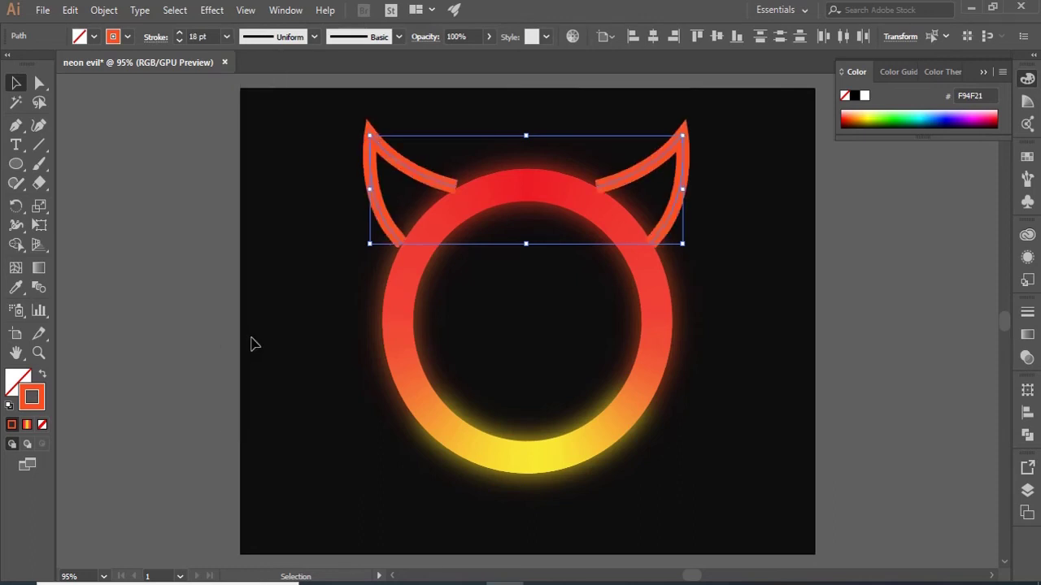
Step: Recolour the strokes of both horns with the red swatch that matches the top of the ring, and deselect them
click(146, 264)
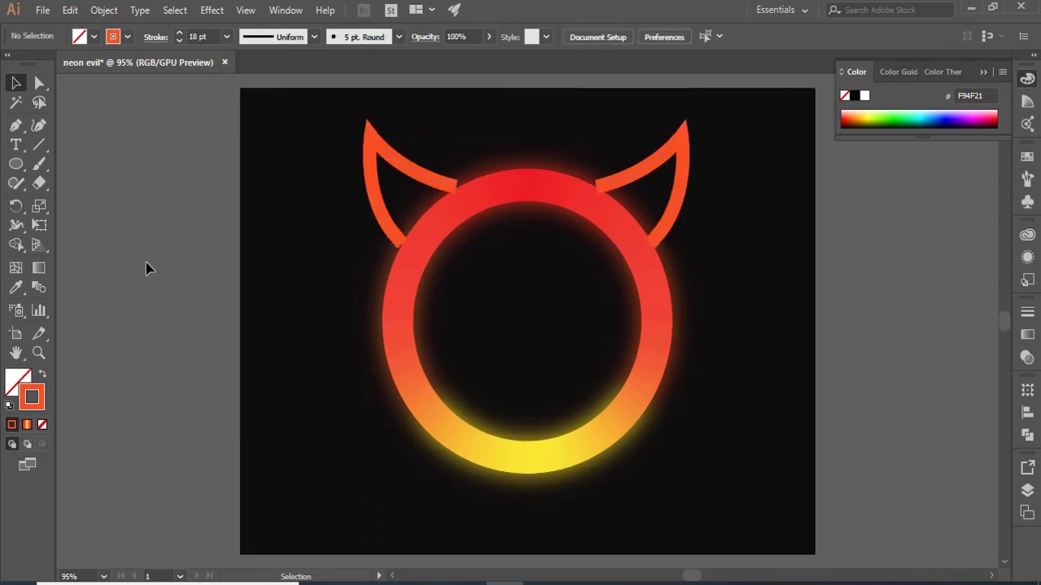
click(640, 175)
shift+click(407, 172)
key(i)
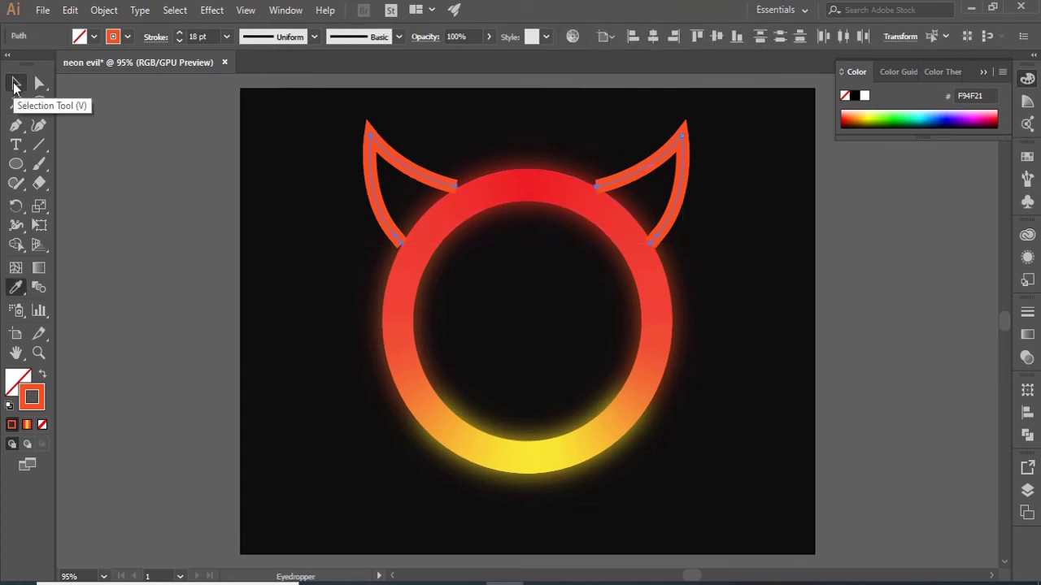
click(1028, 157)
click(881, 201)
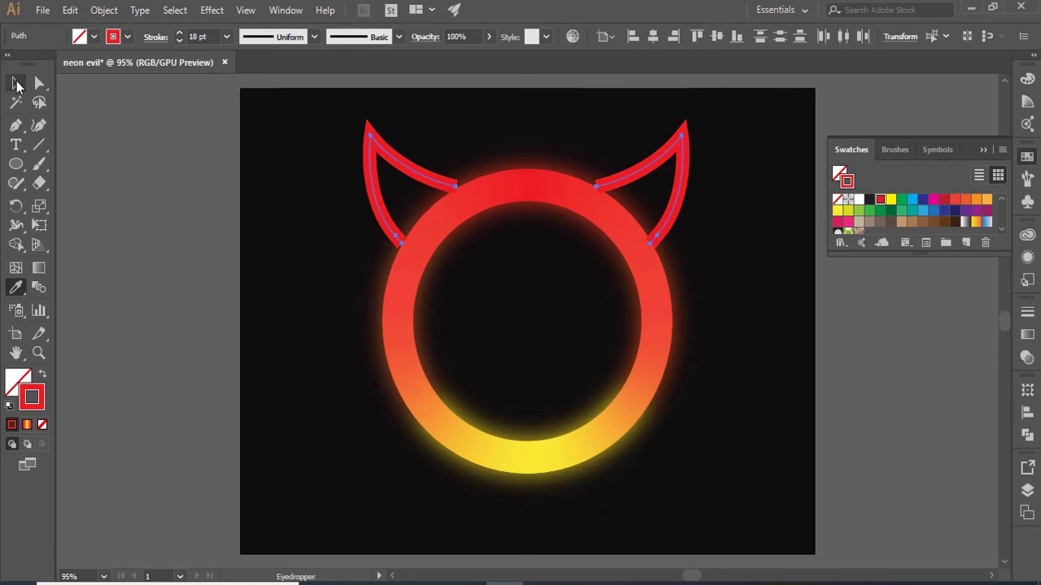
click(16, 83)
click(123, 146)
Step: Nudge both horns slightly down onto the ring and send them backward so their ends sit behind it
click(649, 167)
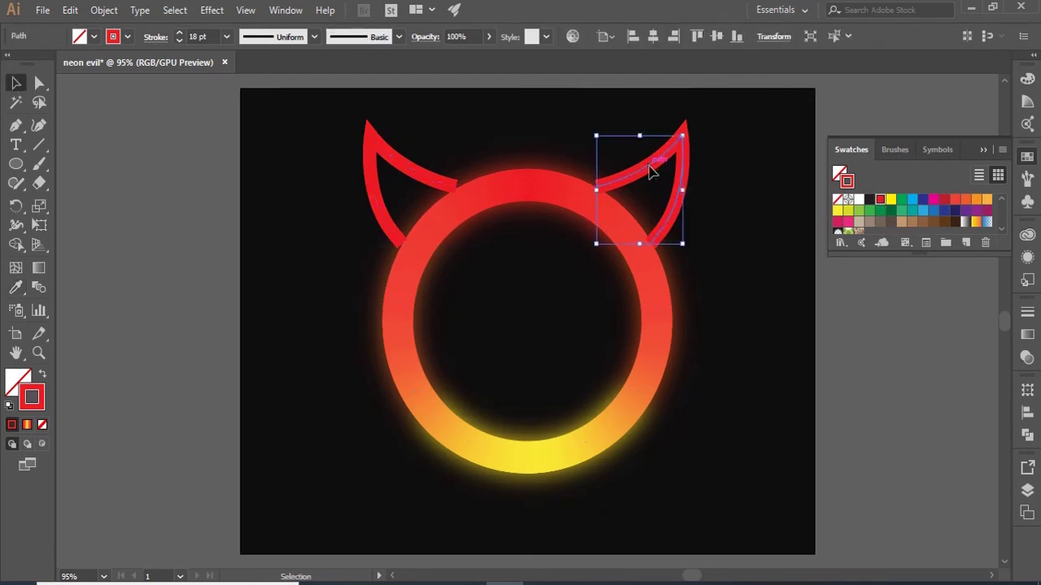
shift+click(416, 175)
click(889, 429)
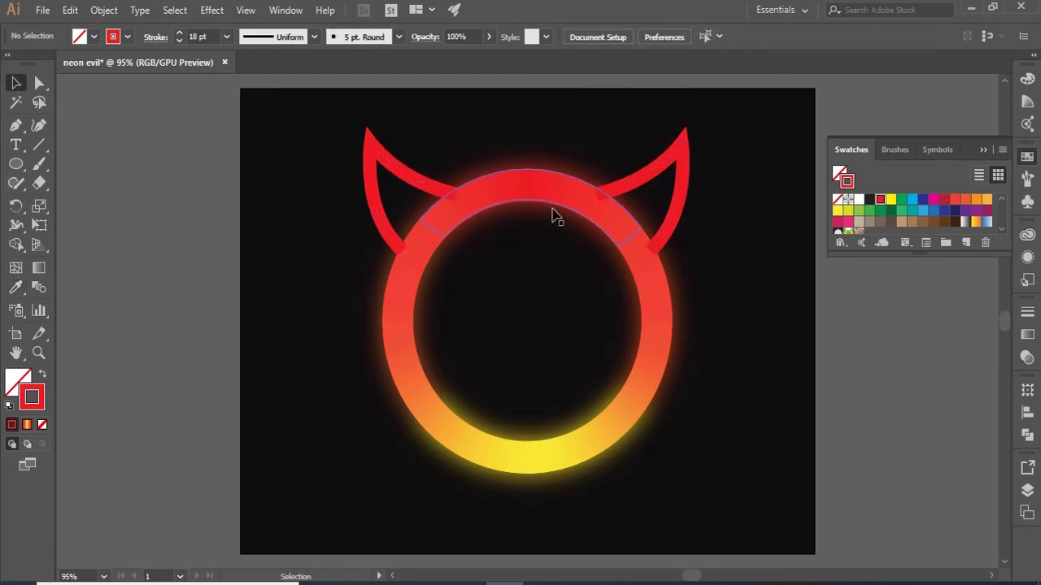
click(687, 172)
shift+click(412, 174)
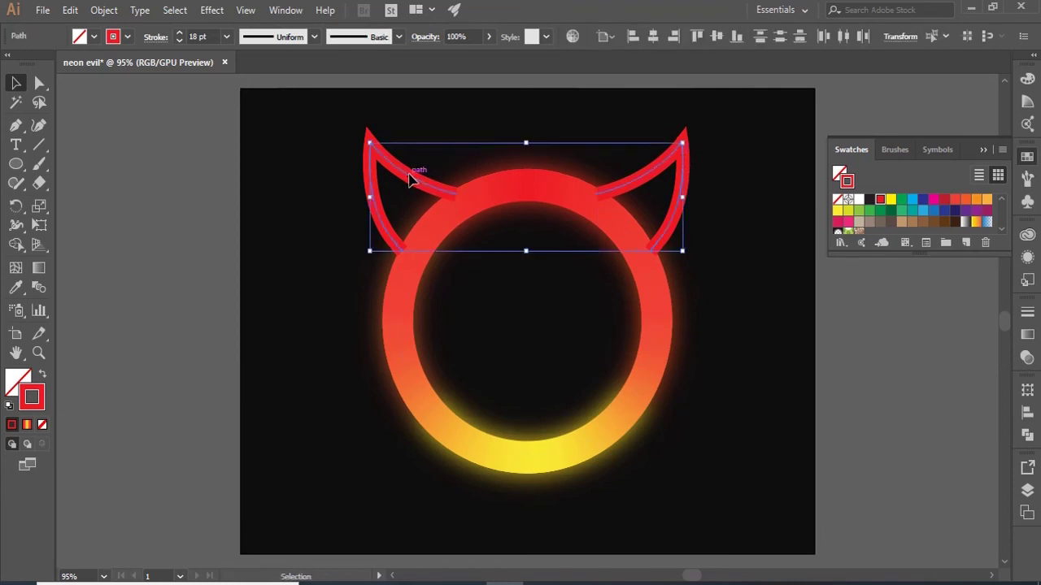
key(ctrl+[)
click(860, 354)
Step: Apply an orange-red Outer Glow to the right horn in Screen mode with 100% opacity and 16 pt blur
click(665, 233)
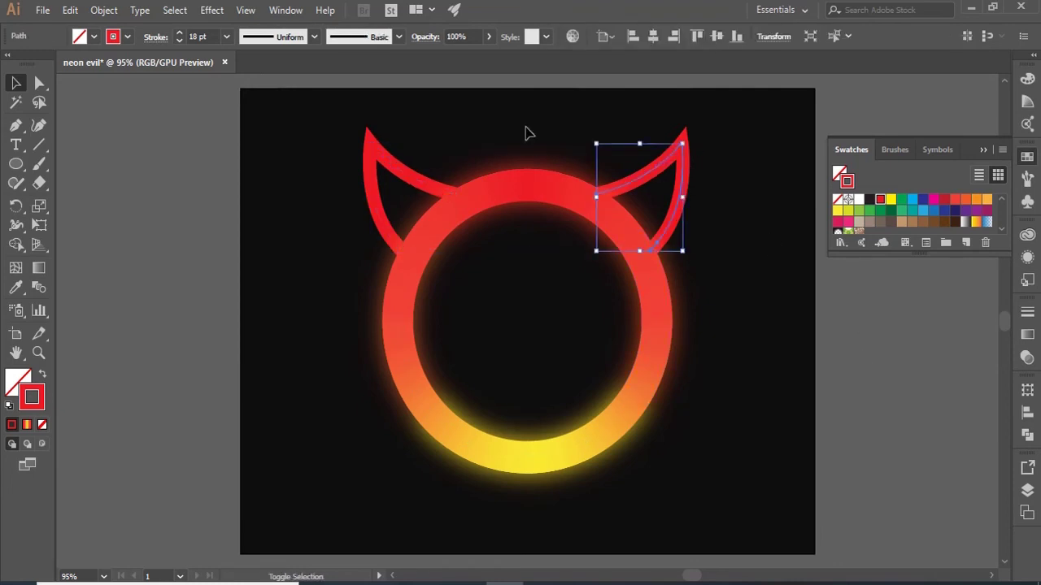
click(212, 10)
mouse_move(333, 191)
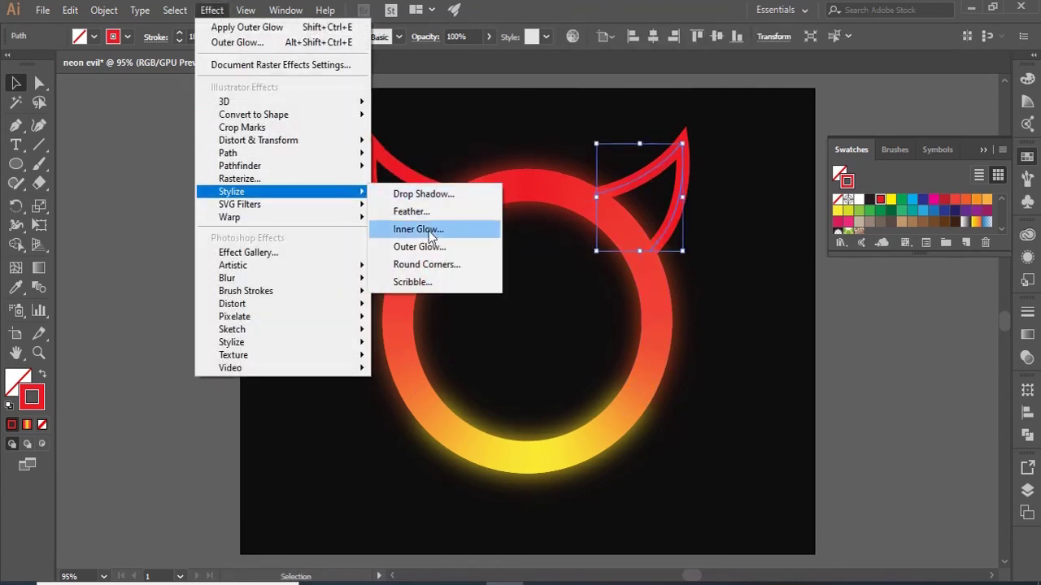
click(402, 249)
click(757, 302)
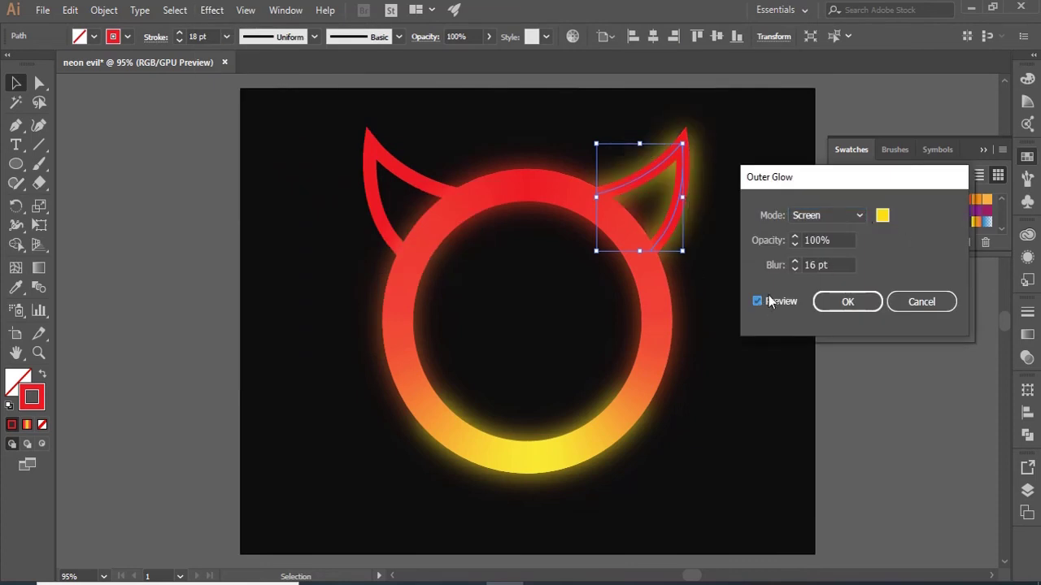
click(882, 214)
click(831, 452)
drag(830, 449, 830, 452)
mouse_move(776, 279)
mouse_down()
mouse_move(759, 262)
mouse_move(769, 270)
mouse_up()
click(949, 255)
click(847, 302)
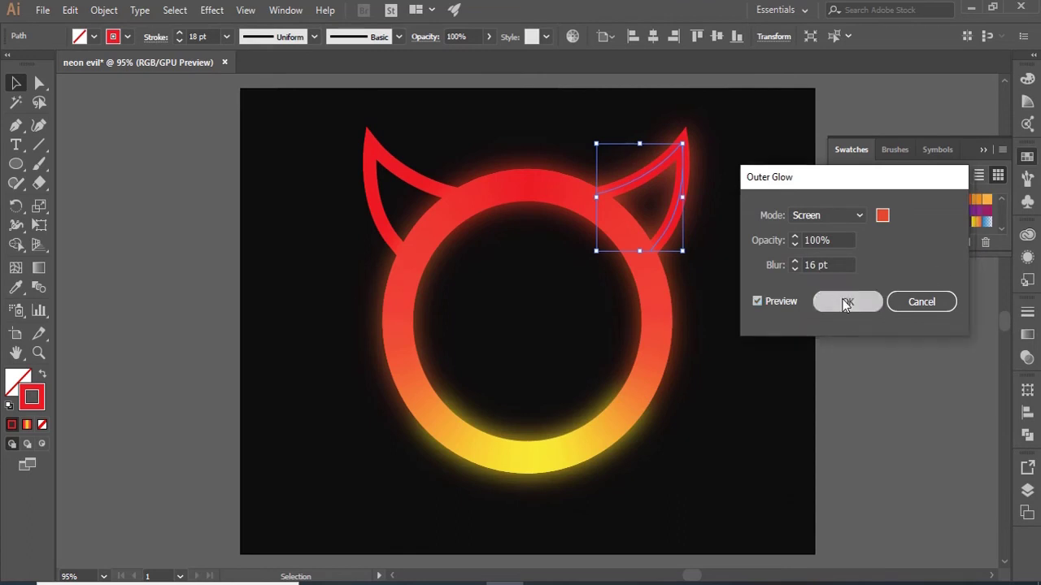
Step: Apply the same orange-red Outer Glow to the left horn and deselect it
click(417, 225)
click(374, 148)
click(211, 10)
mouse_move(279, 174)
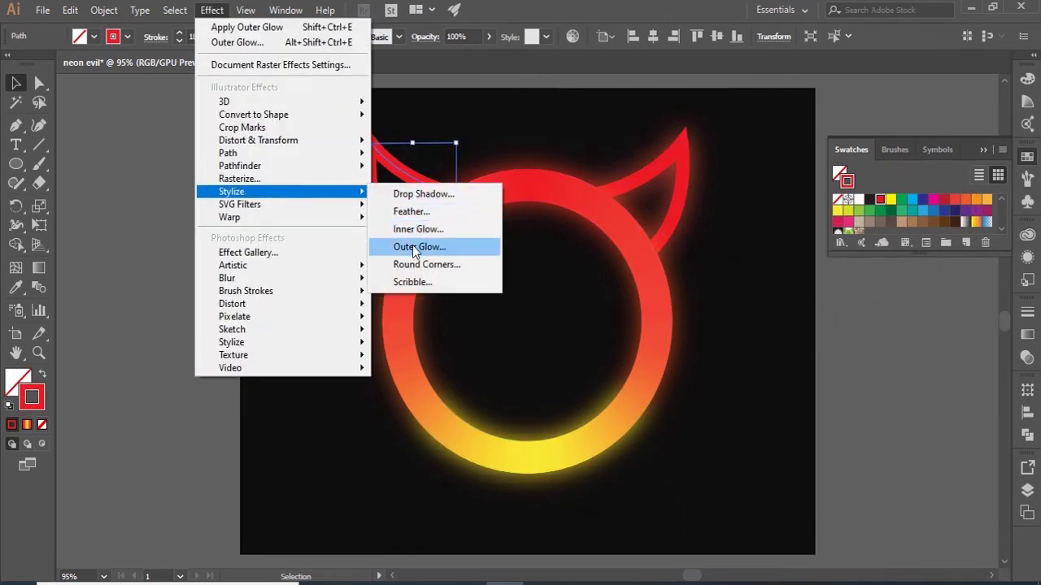
click(409, 243)
click(779, 302)
click(836, 308)
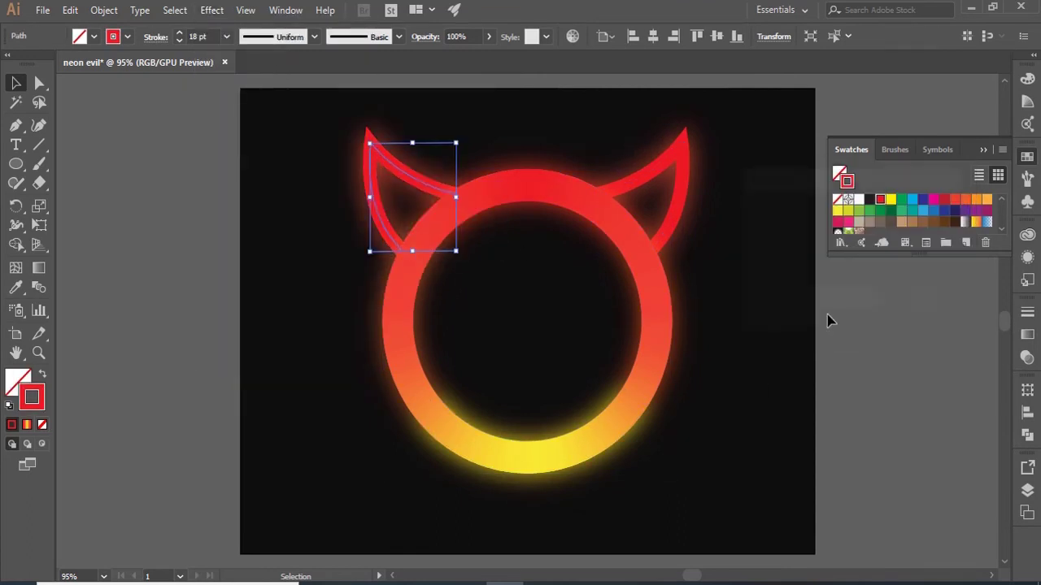
click(770, 384)
Step: Group the ring with both horns and centre the group horizontally and vertically on the artboard
key(ctrl+a)
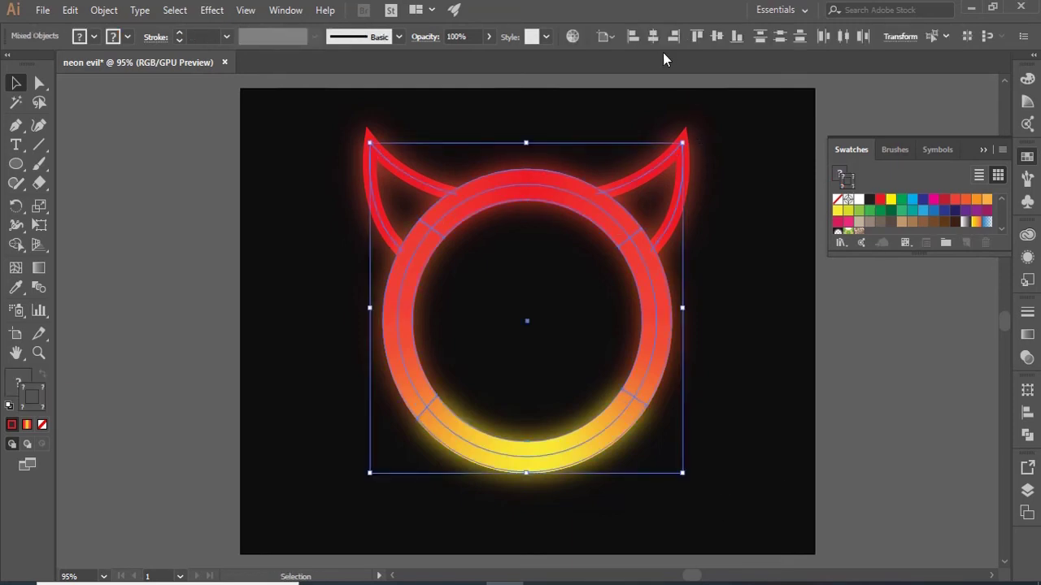
key(ctrl+g)
click(653, 36)
click(716, 37)
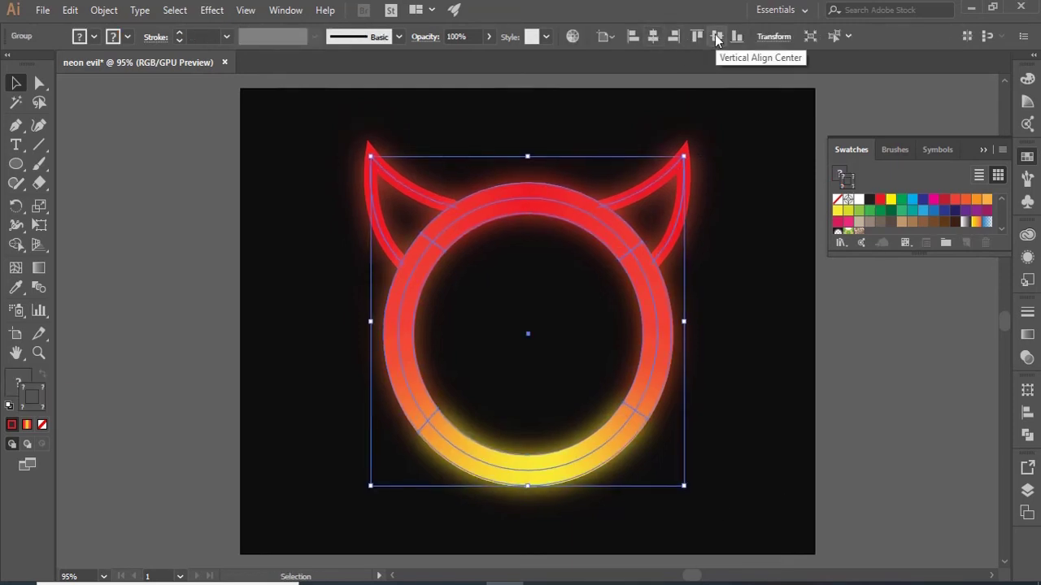
click(911, 356)
click(983, 150)
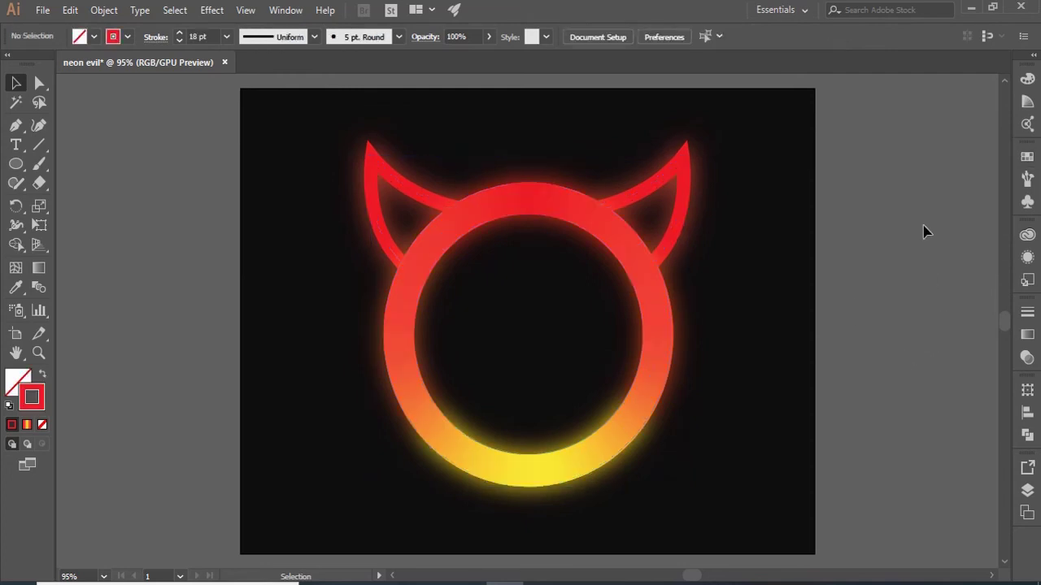
Step: Draw a straight diagonal pitchfork shaft across the ring's lower half, ending at about X 713 pt, Y 306 pt
click(16, 126)
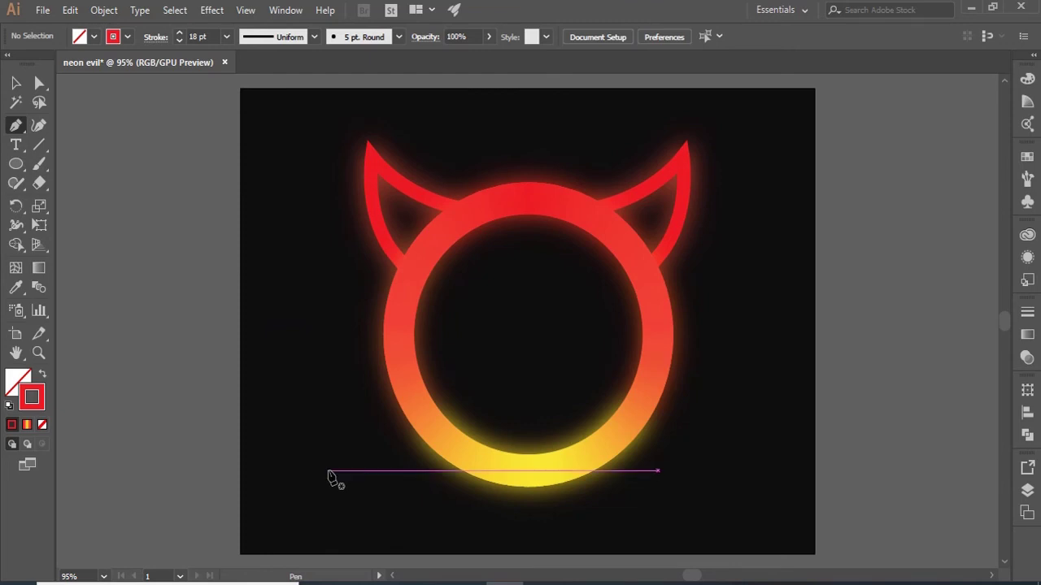
click(328, 470)
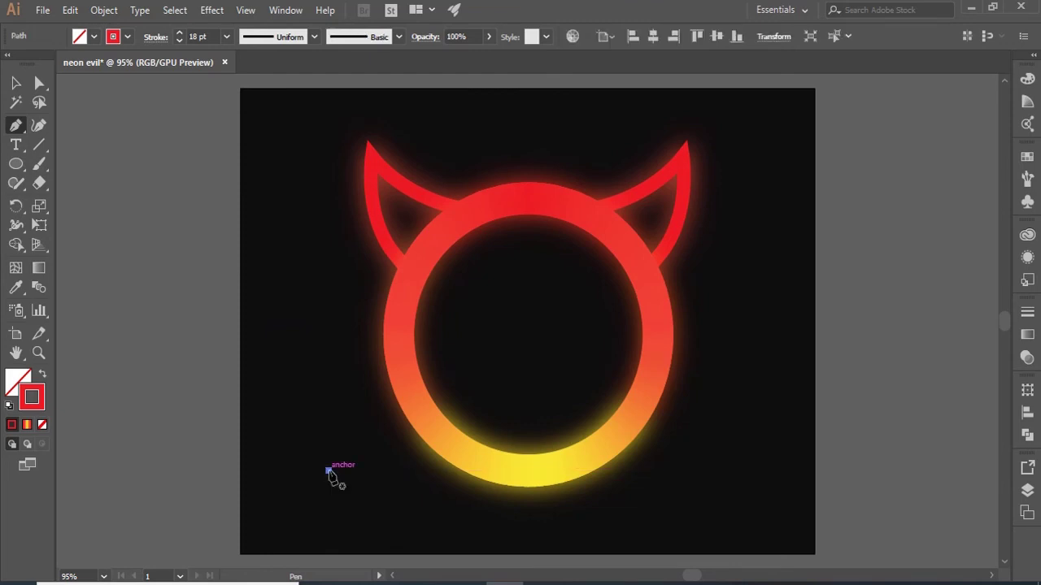
click(755, 321)
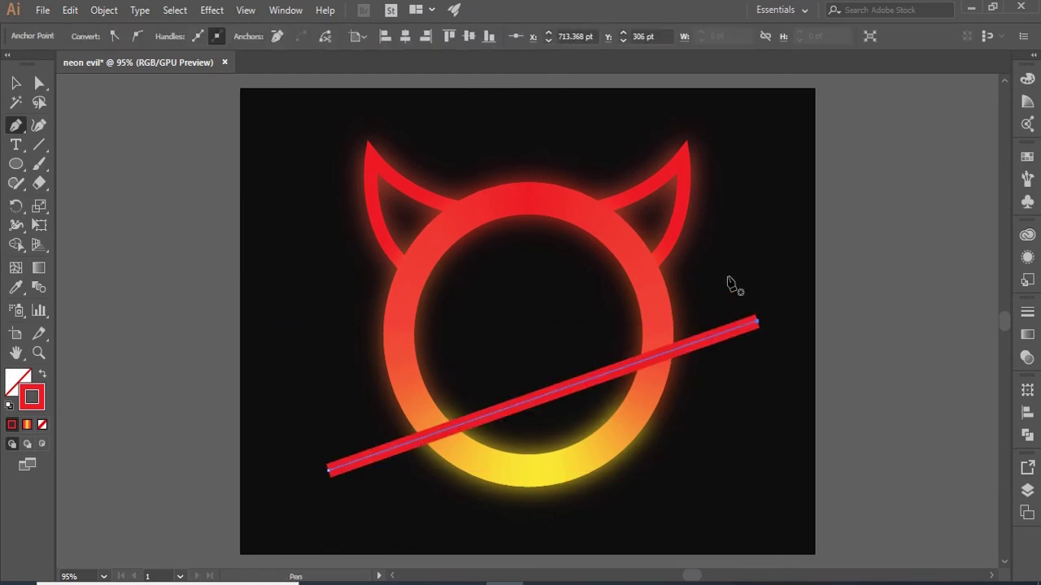
Step: Draw an open C-shaped fork curve crossing the shaft near its upper end, finishing at about X 725 pt, Y 376 pt
mouse_move(744, 274)
mouse_down()
mouse_move(735, 276)
mouse_move(757, 379)
mouse_move(690, 351)
mouse_move(724, 399)
mouse_move(709, 417)
mouse_up()
click(689, 346)
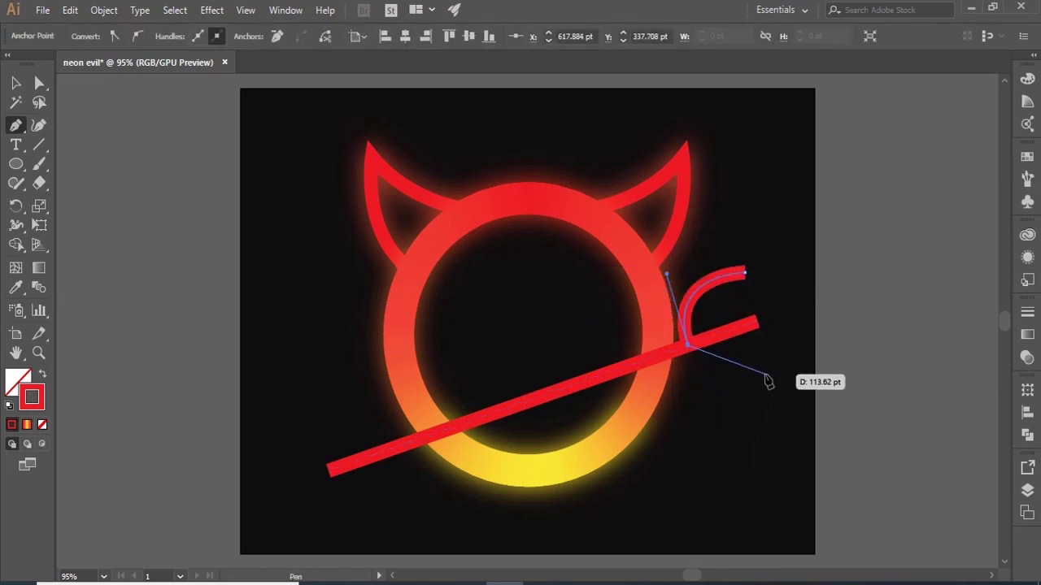
drag(765, 374, 821, 345)
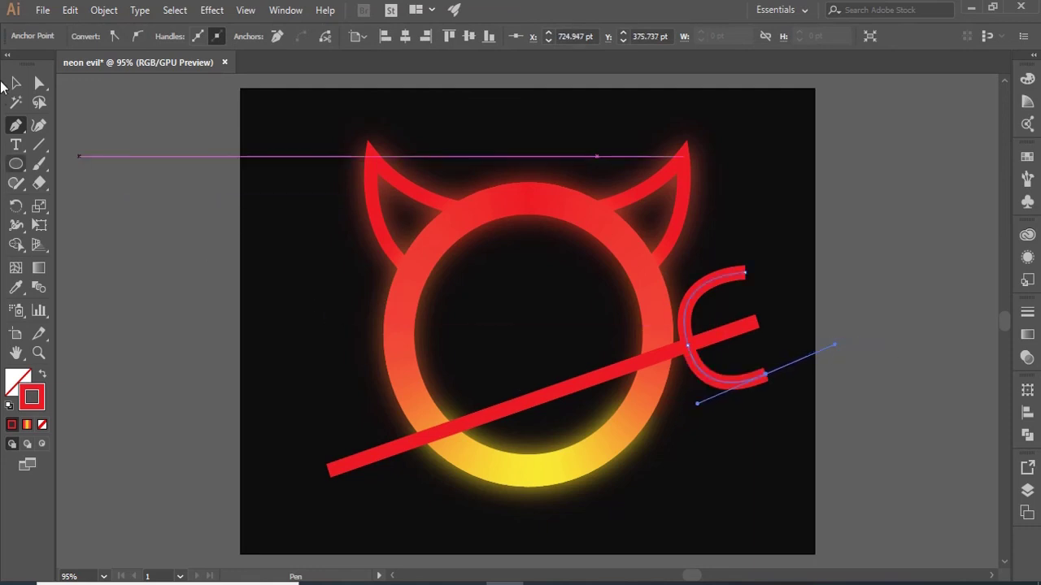
click(15, 82)
click(252, 309)
click(739, 385)
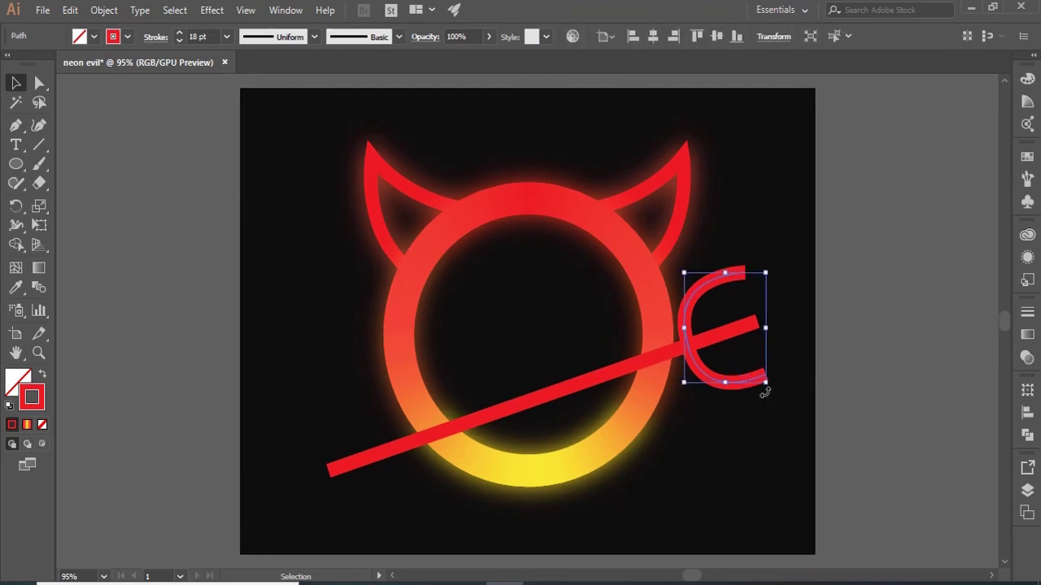
click(915, 465)
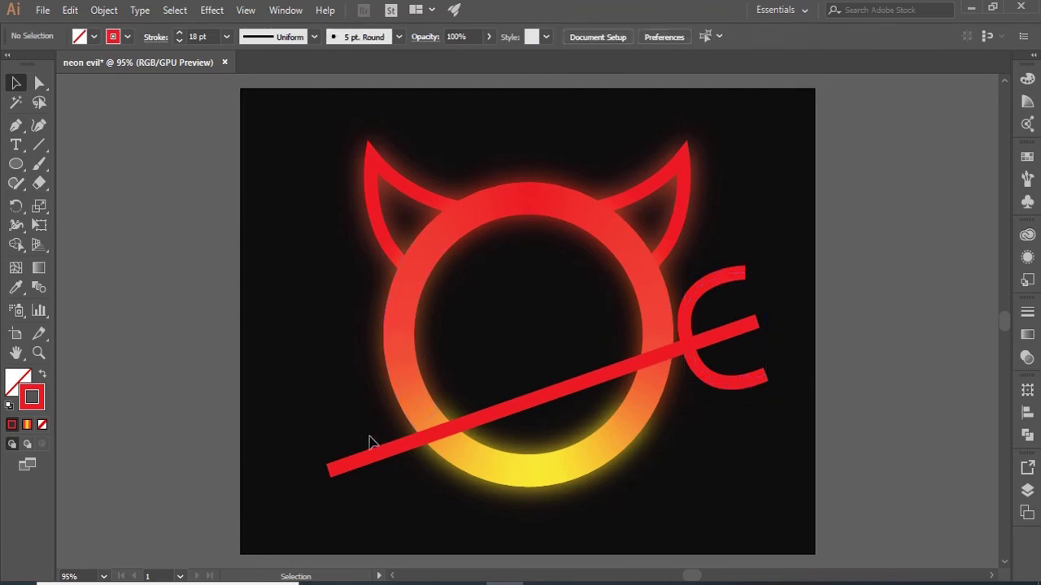
Step: Give the pitchfork shaft the 5 pt. Round brush with a 4 pt stroke weight
click(373, 460)
click(315, 37)
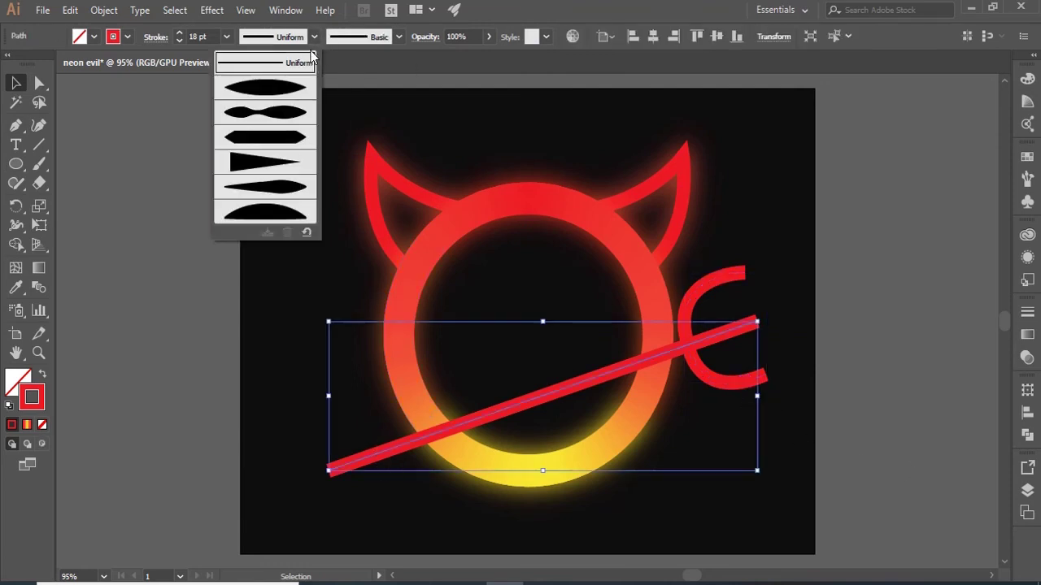
click(397, 38)
click(265, 73)
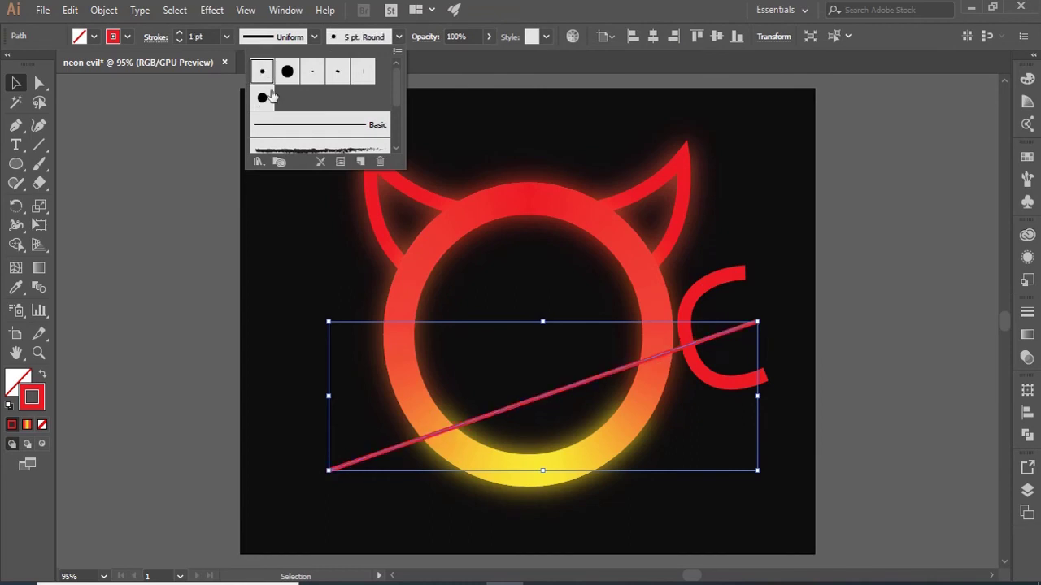
click(227, 38)
click(225, 37)
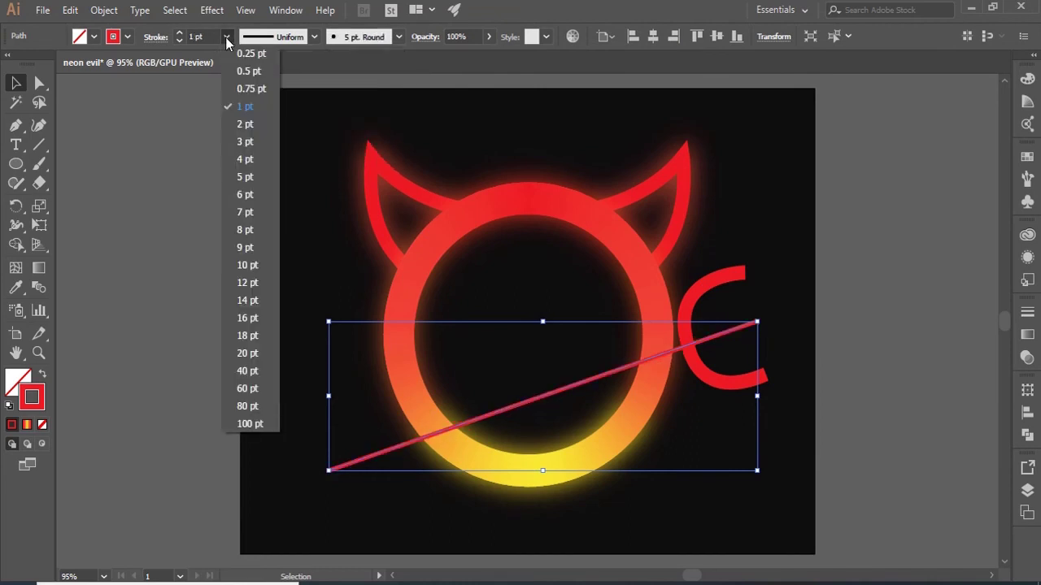
click(252, 174)
click(227, 37)
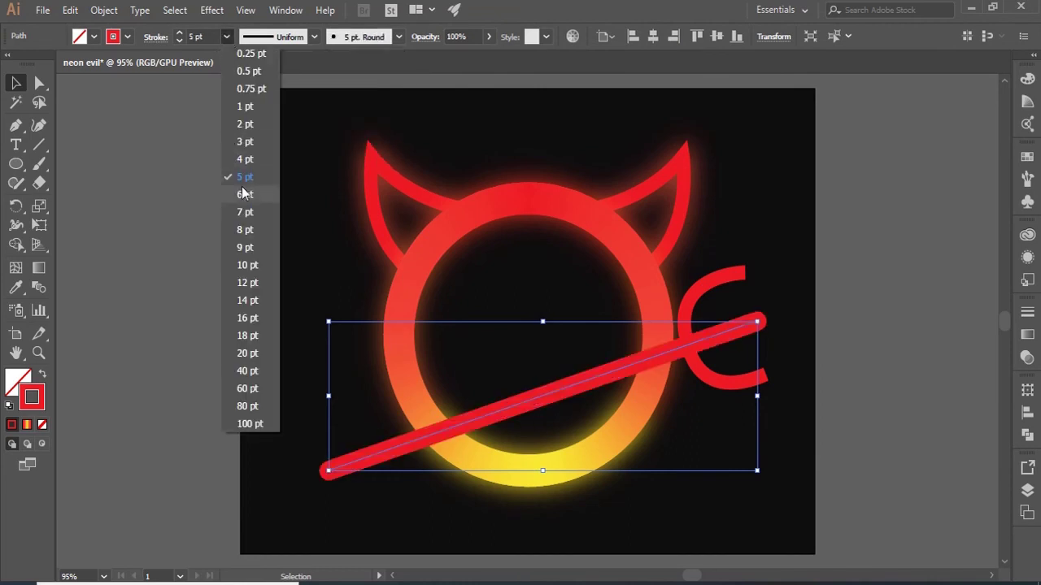
click(252, 165)
click(782, 335)
Step: Apply the width profile that tapers at both ends to the fork curve and shift it slightly towards the shaft's tip
click(734, 285)
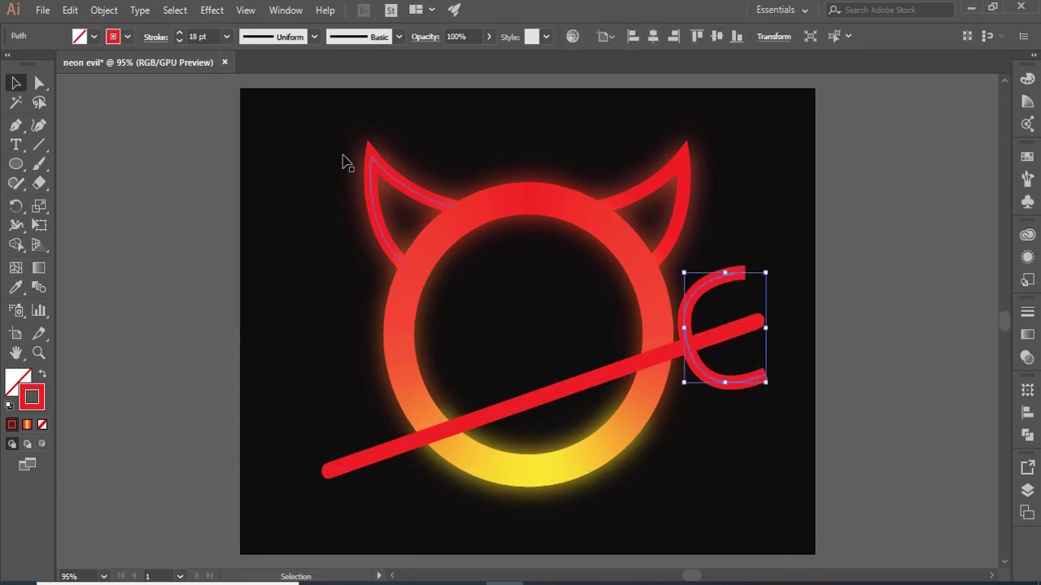
click(313, 36)
click(291, 91)
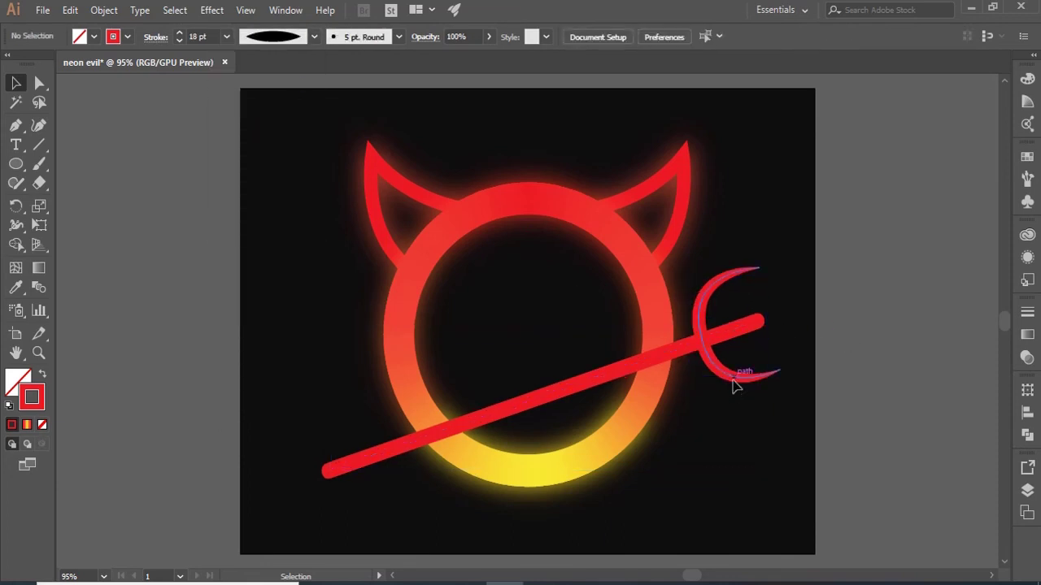
Step: Rotate the fork curve slightly counterclockwise to match the shaft's angle and fine-tune its position
click(734, 386)
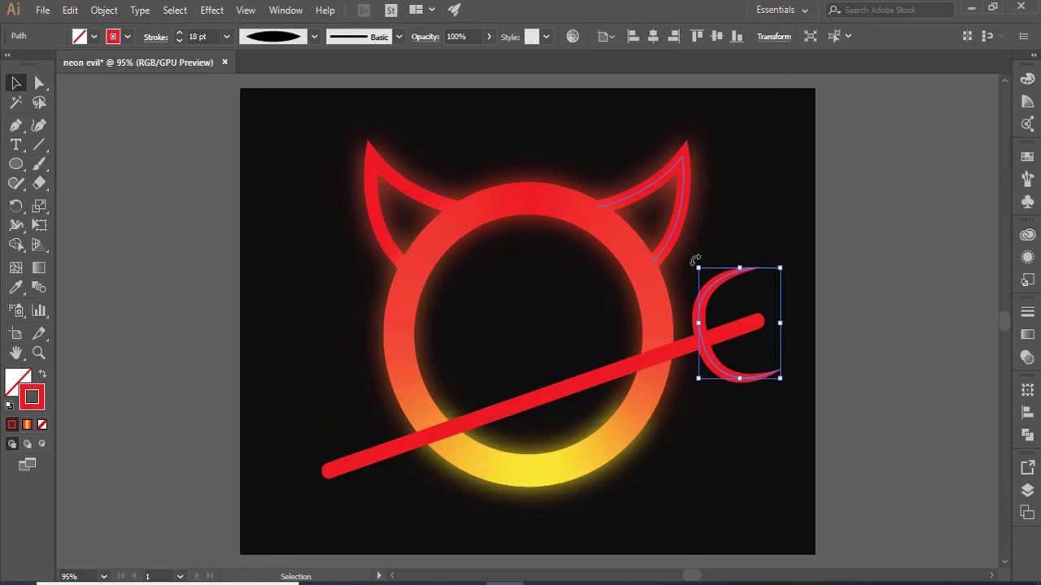
drag(695, 262, 697, 281)
click(773, 414)
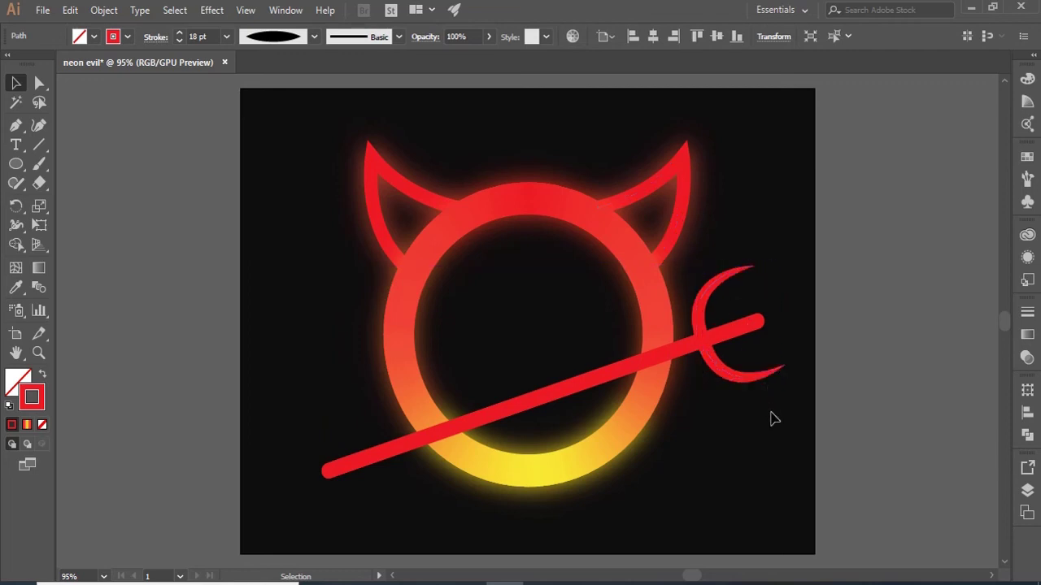
click(710, 370)
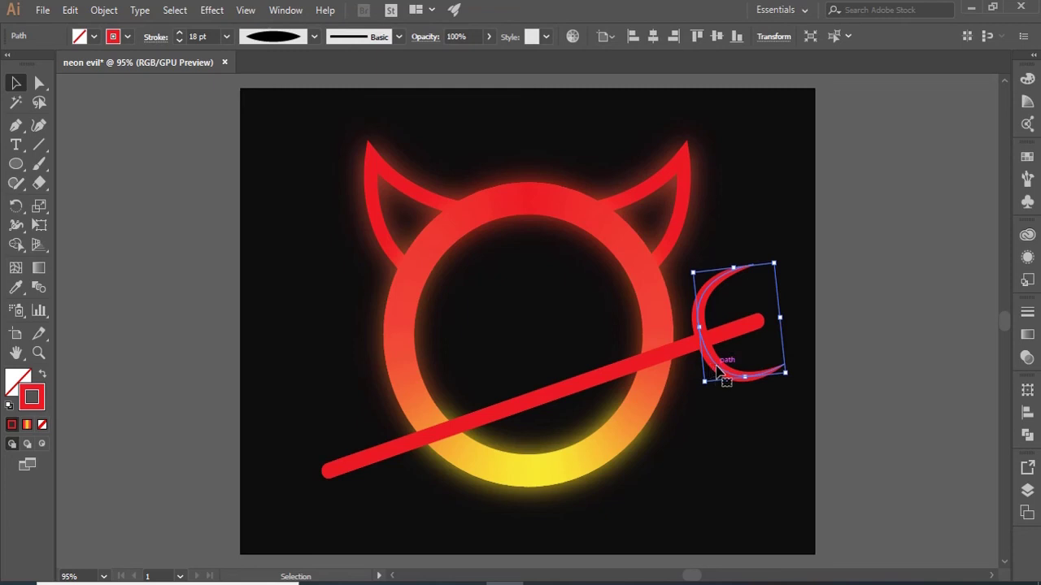
click(859, 385)
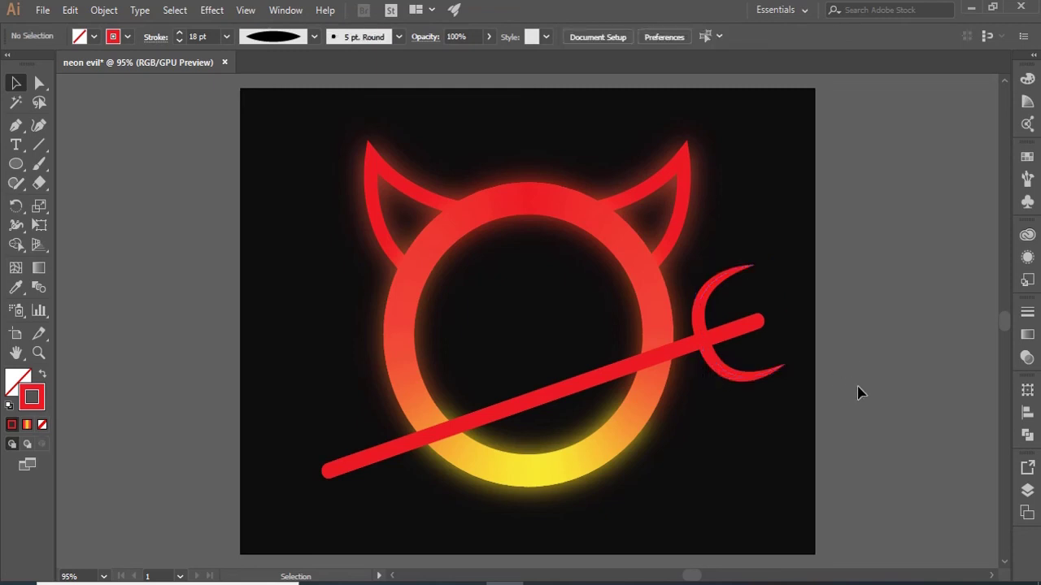
click(735, 375)
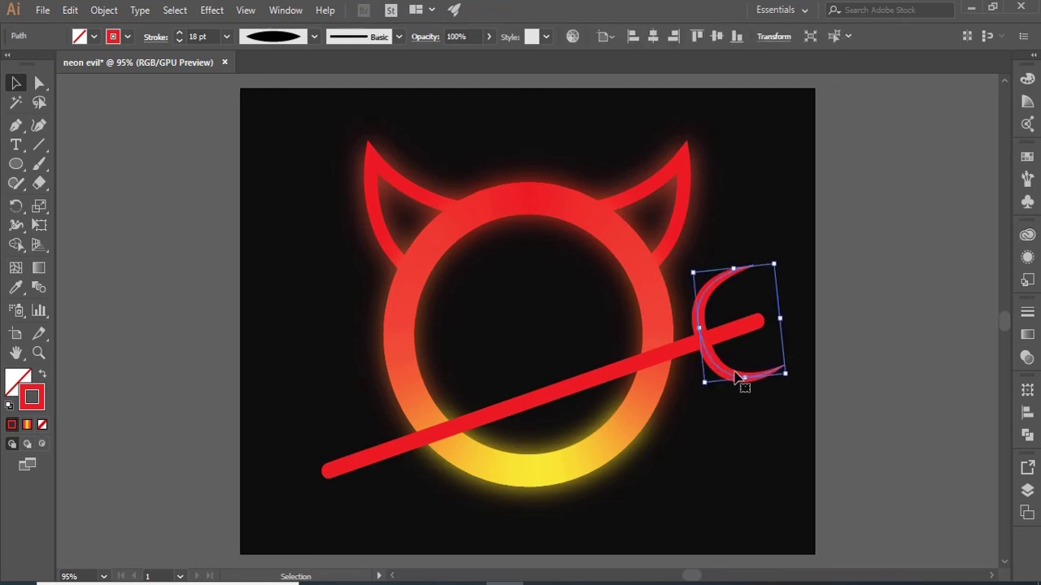
click(853, 391)
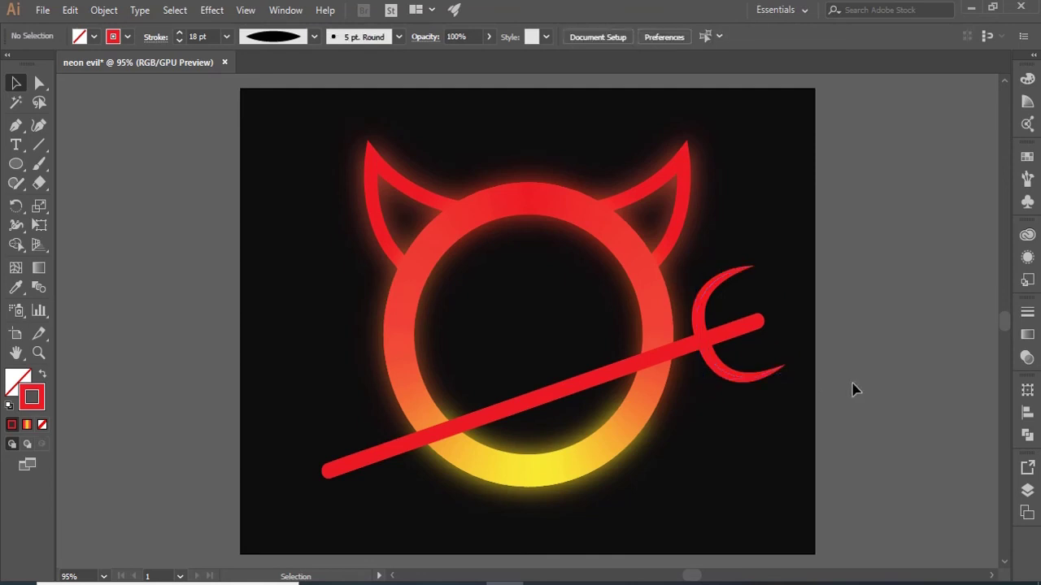
Step: Try a bright yellow stroke colour, FFFF06, on the pitchfork shaft and undo it
click(757, 327)
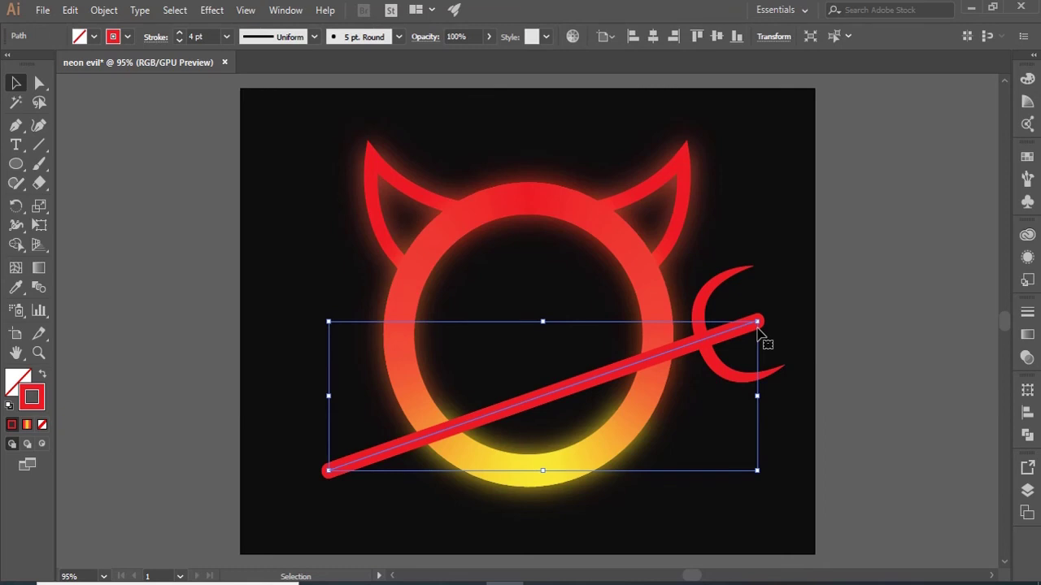
double_click(33, 404)
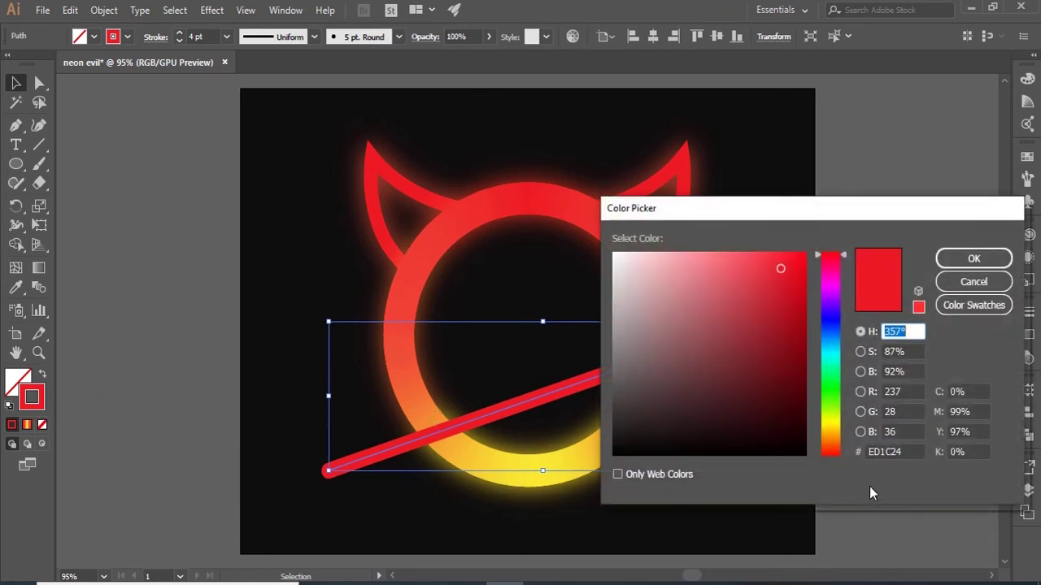
click(980, 286)
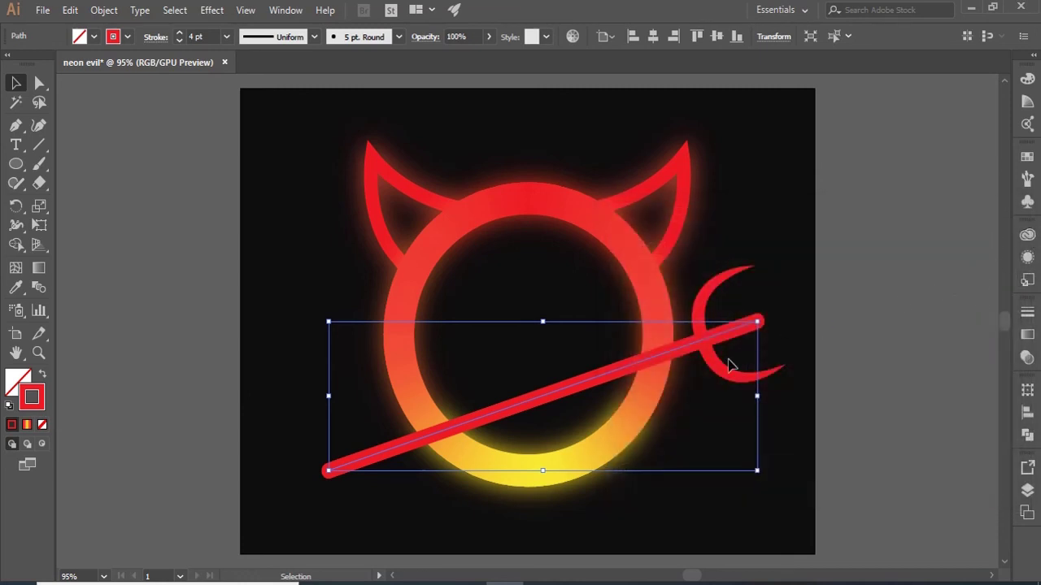
double_click(39, 406)
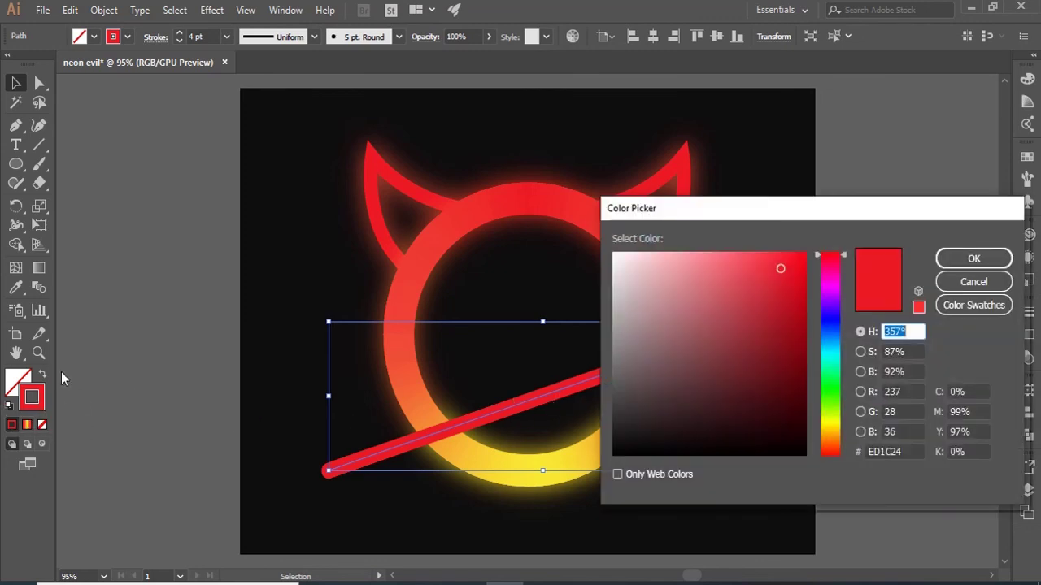
click(828, 423)
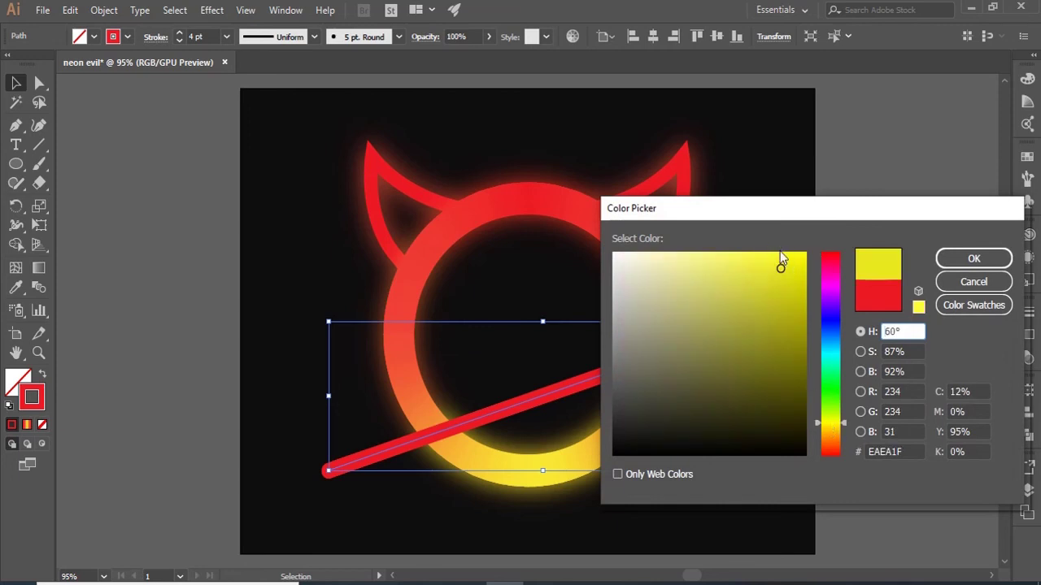
drag(781, 262, 802, 245)
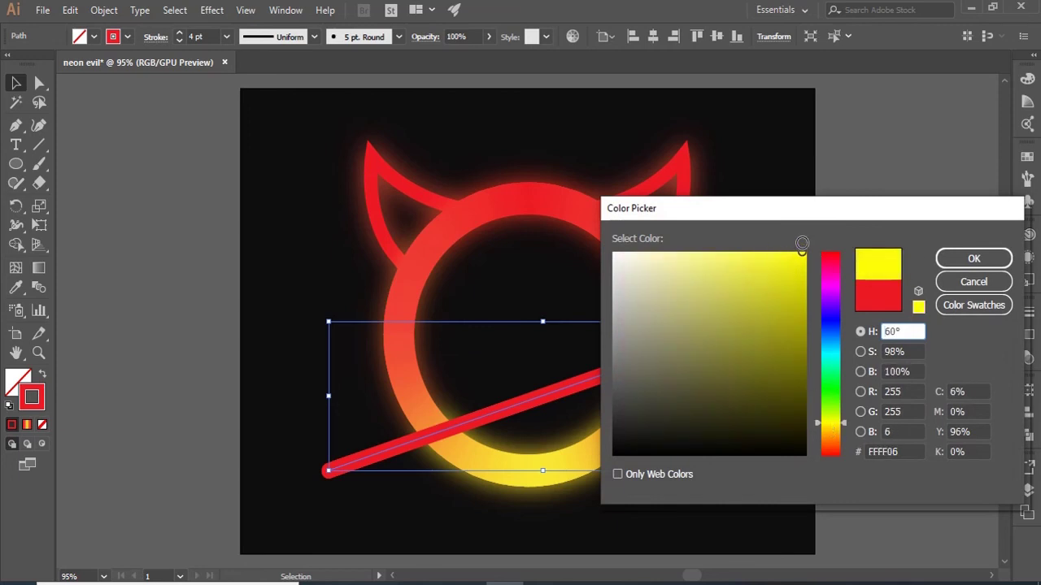
click(973, 259)
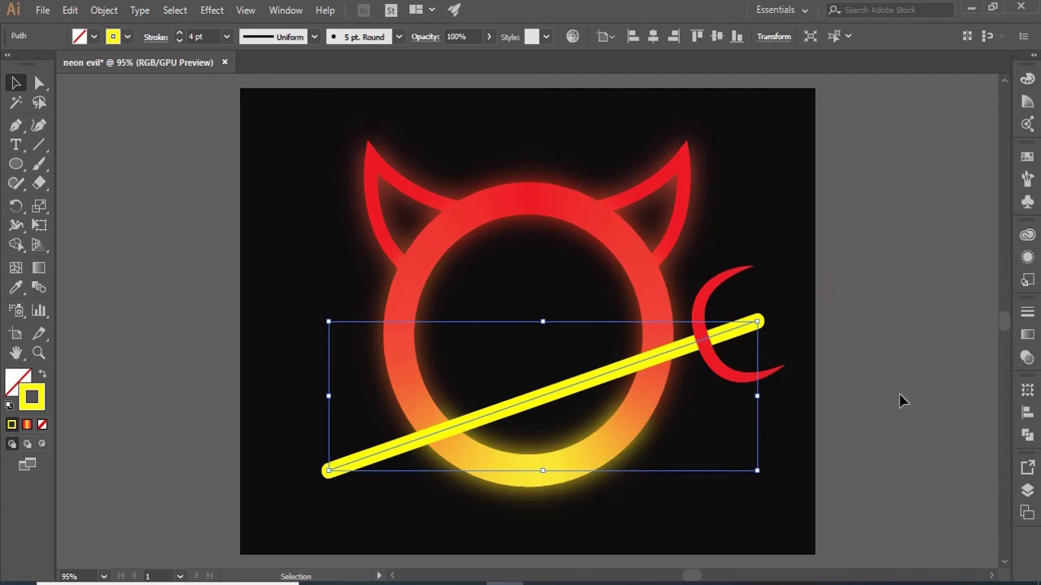
key(ctrl+z)
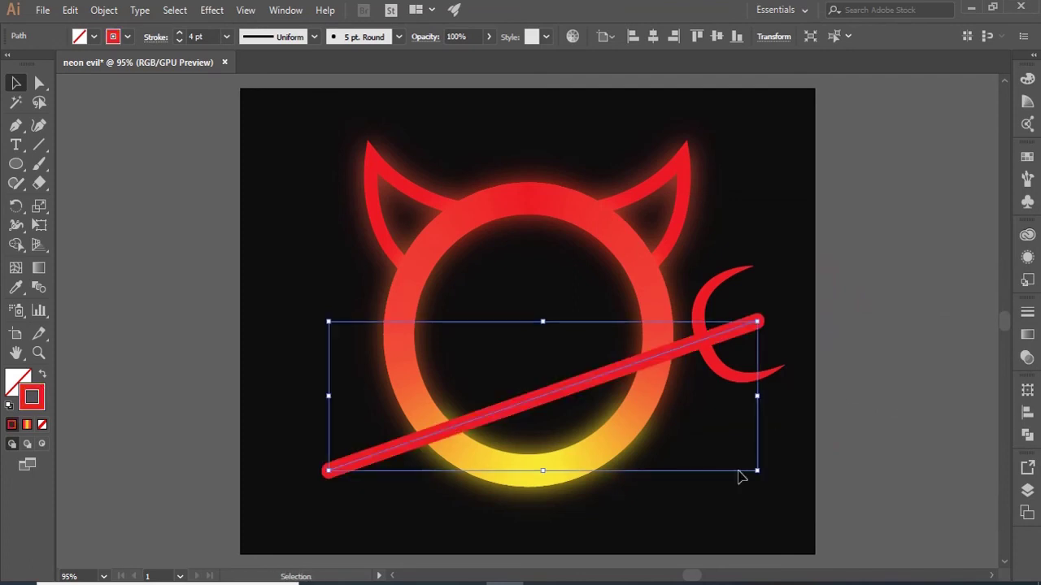
click(740, 512)
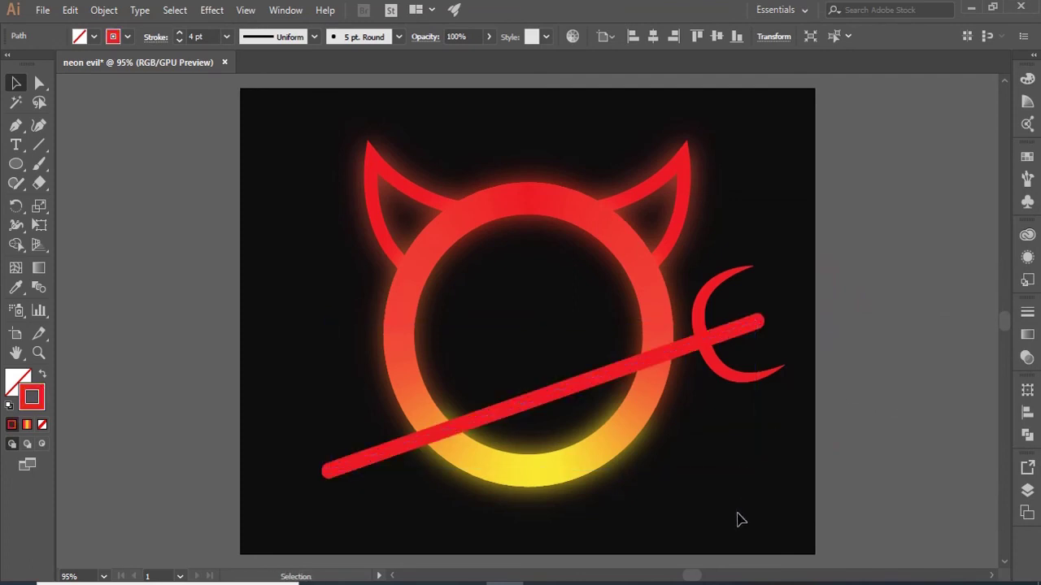
Step: Apply a red Outer Glow to the pitchfork shaft in Screen mode with 100% opacity and 16 pt blur
click(674, 358)
click(221, 14)
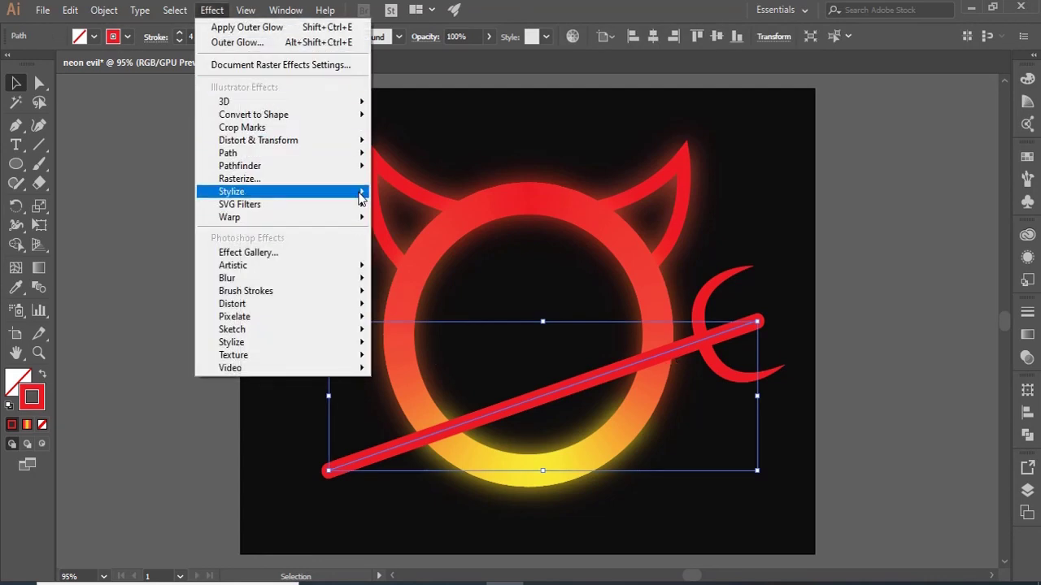
mouse_move(361, 192)
click(420, 247)
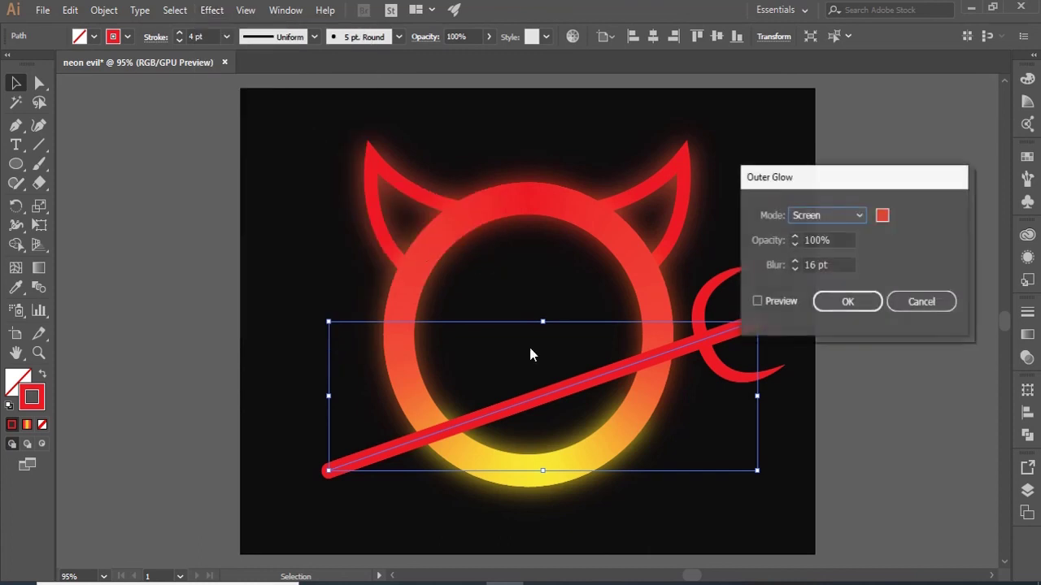
click(760, 302)
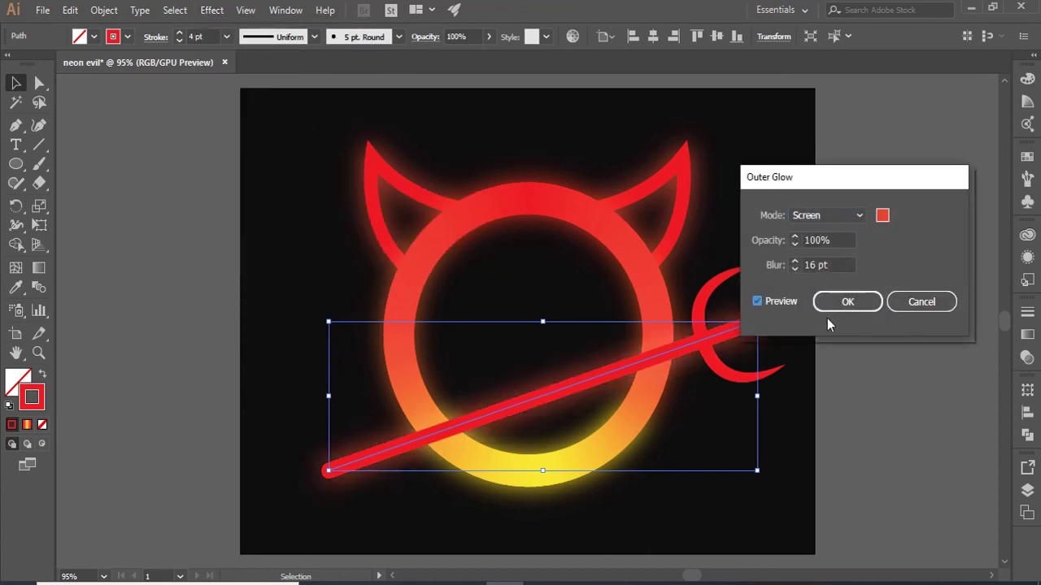
click(851, 303)
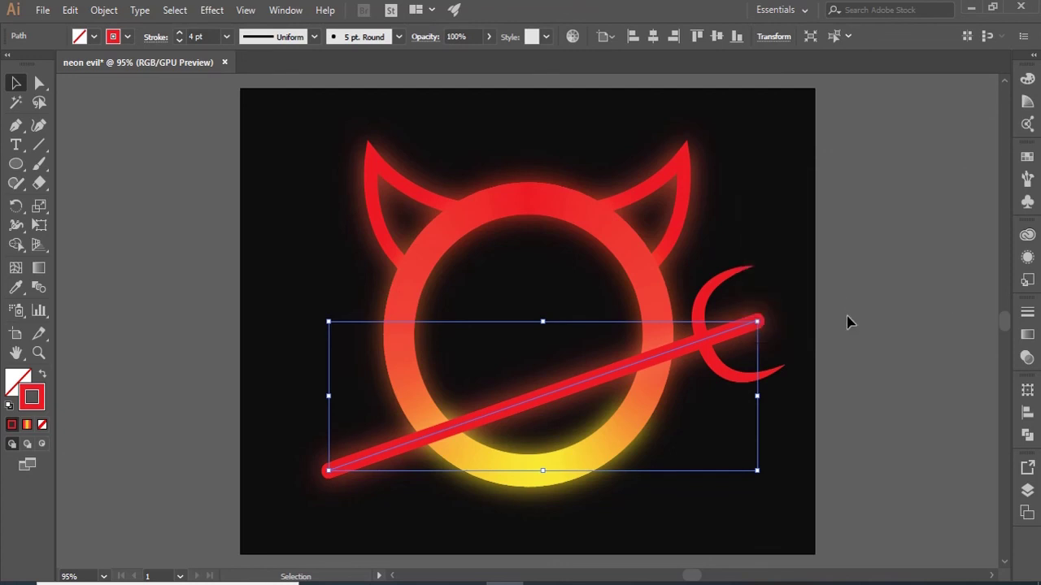
Step: Apply an Outer Glow to the pitchfork's fork curve with the same red Screen-mode settings as the shaft
click(785, 309)
click(740, 277)
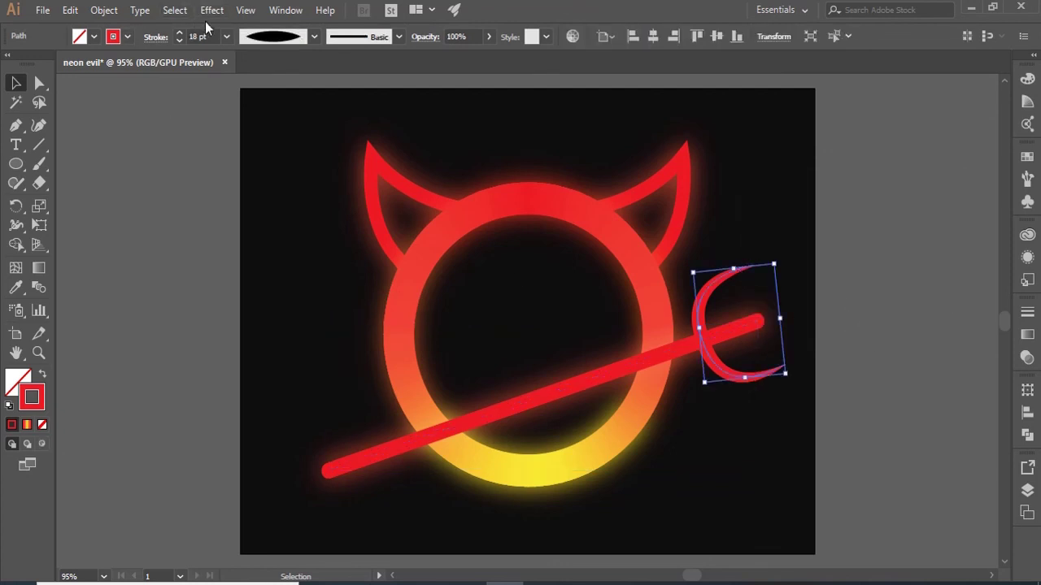
click(991, 9)
click(212, 10)
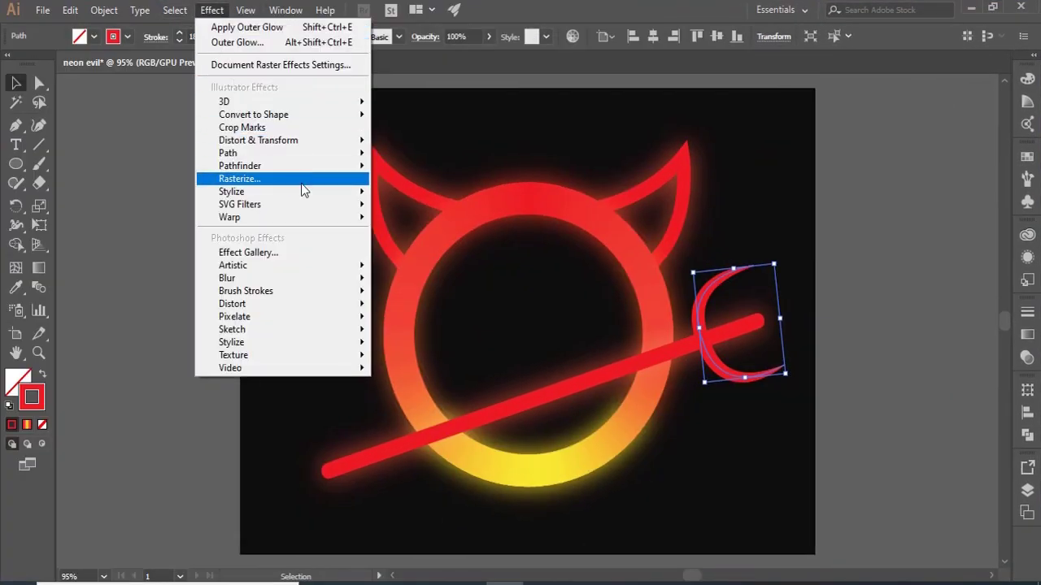
mouse_move(309, 199)
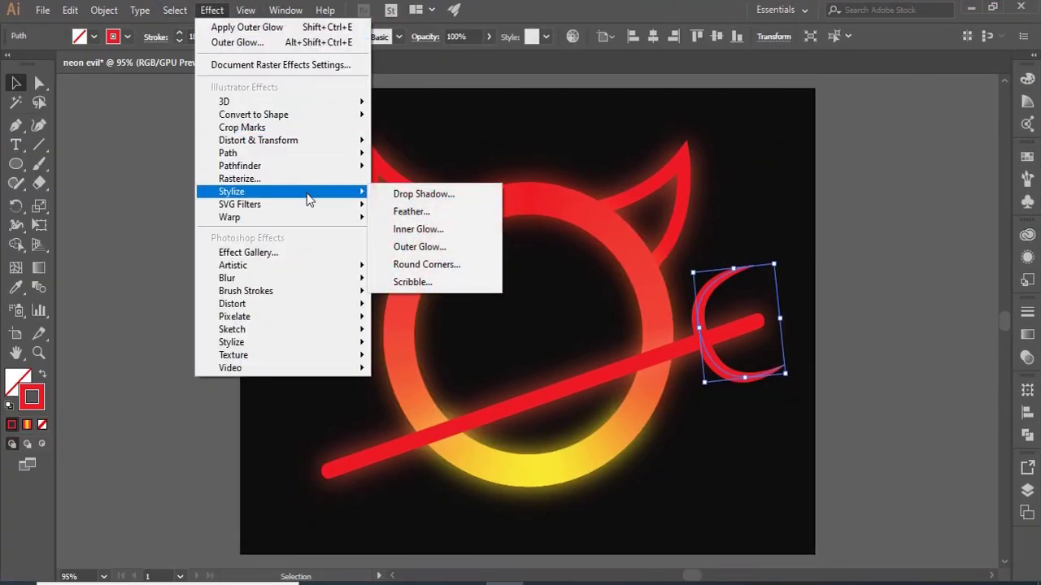
click(435, 247)
click(841, 301)
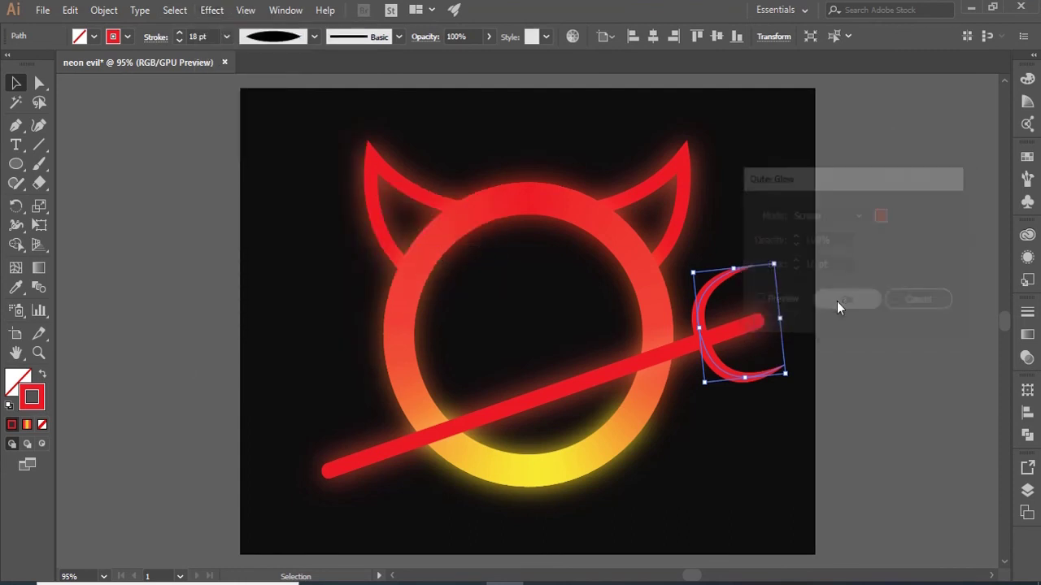
click(887, 332)
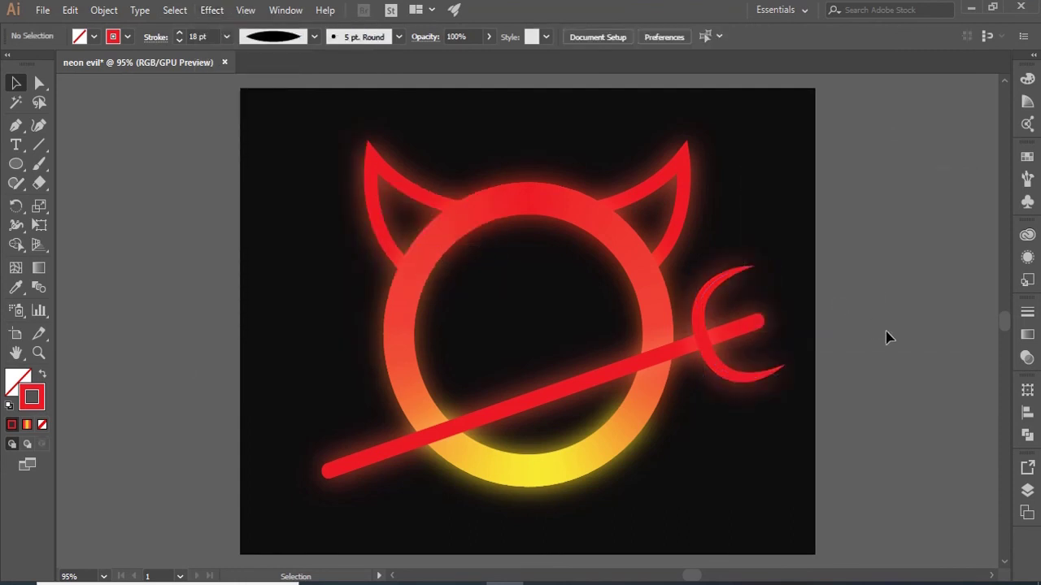